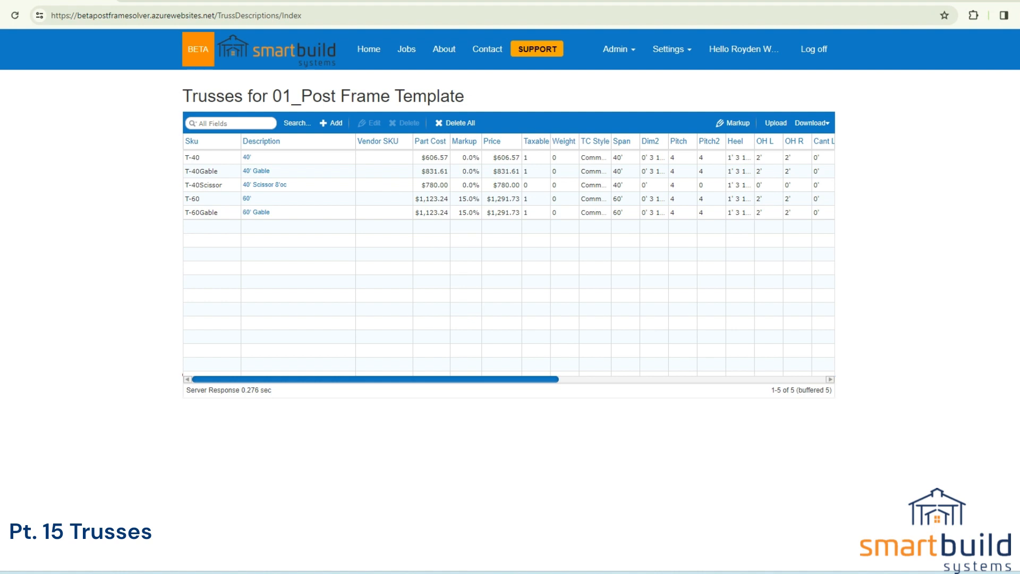
Step: Open the settings' truss table for the 01_Post Frame Template
click(672, 53)
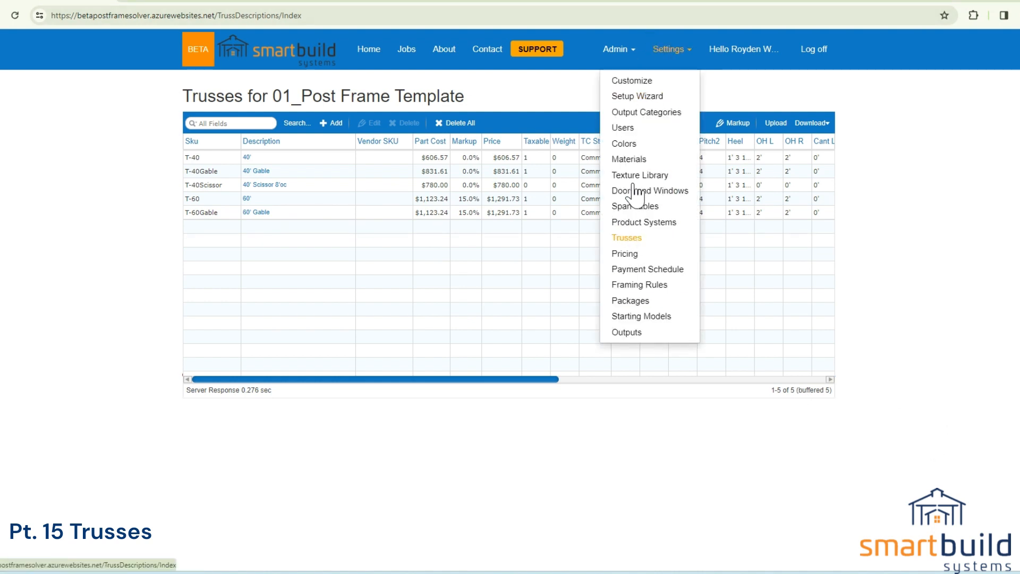
click(632, 239)
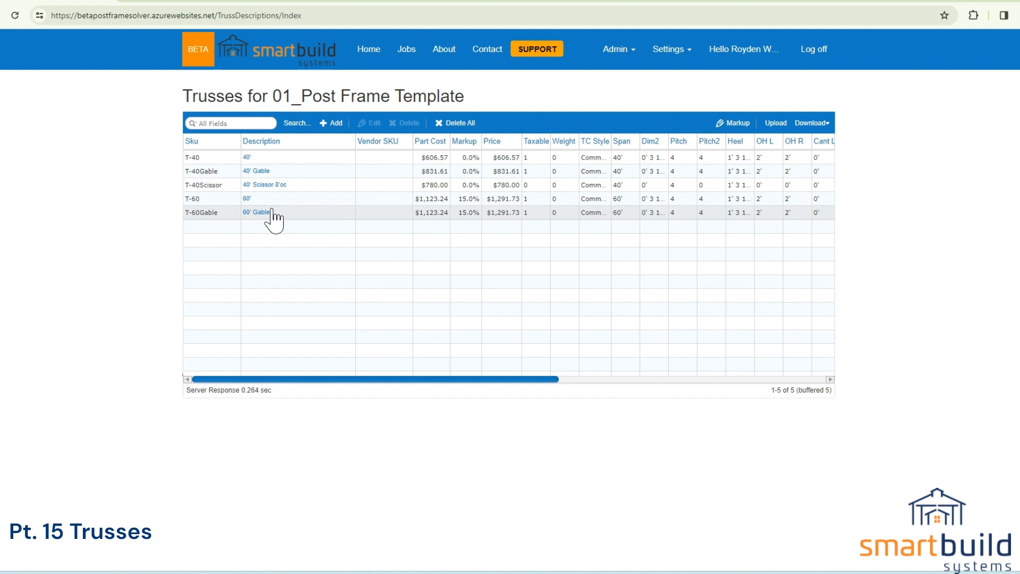
Step: Switch to the open Simpson TaaS job and examine its 30' by 40' building in 3D from several angles
click(326, 3)
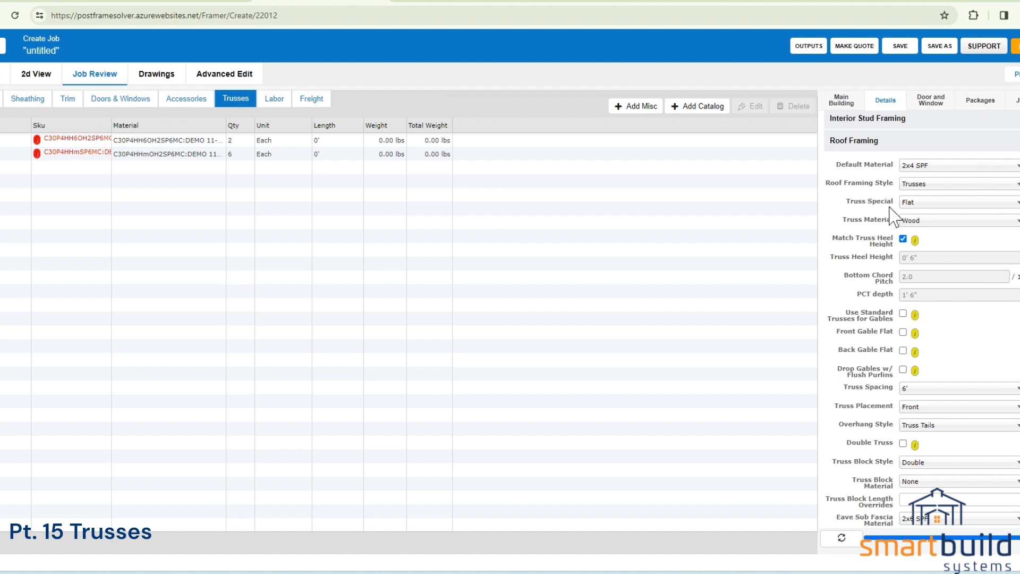
click(5, 74)
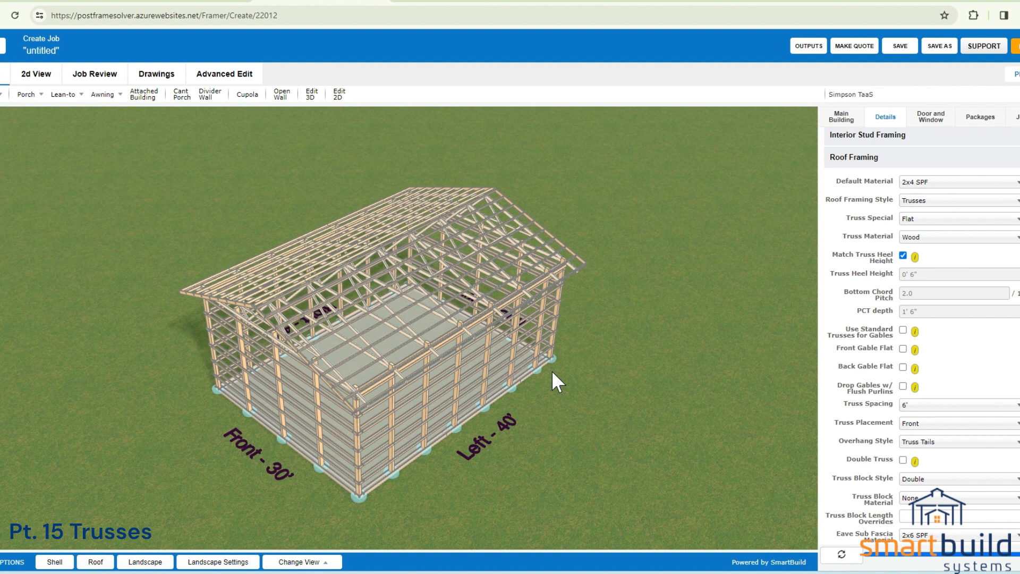
drag(551, 371, 530, 362)
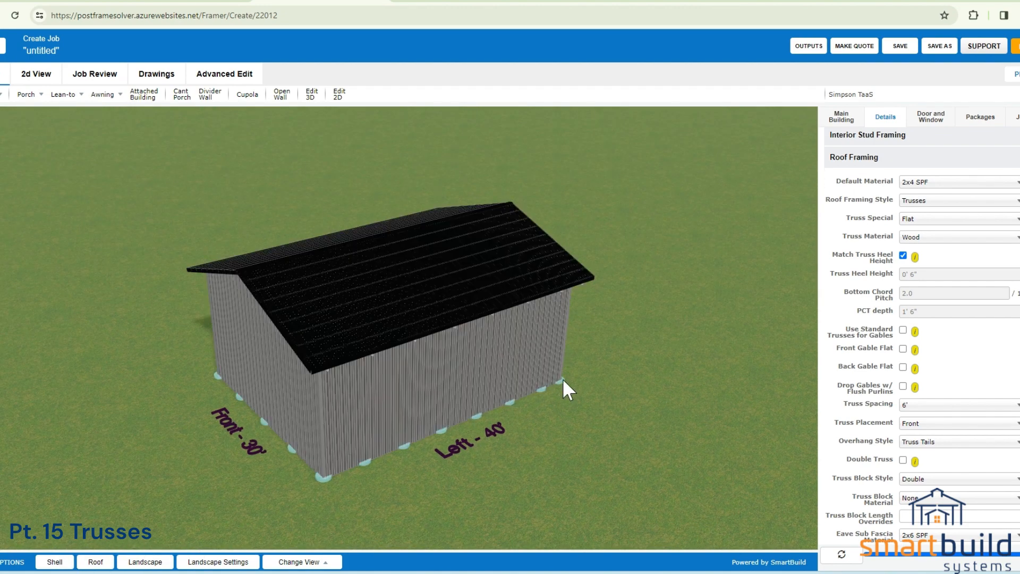
drag(492, 394, 453, 396)
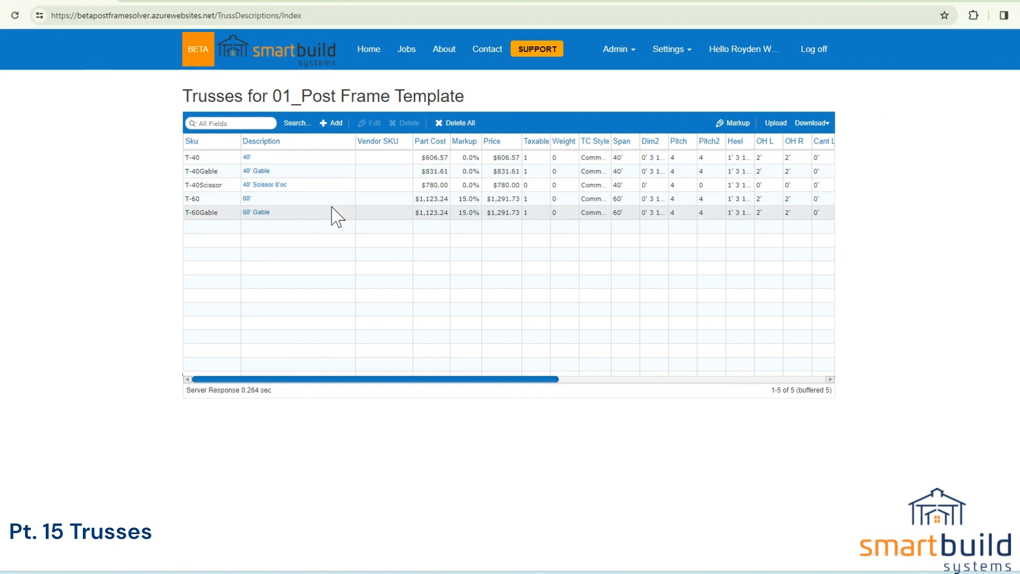
Step: Start a new job from scratch in the beta template and hide the building's shell to expose its framing
click(366, 62)
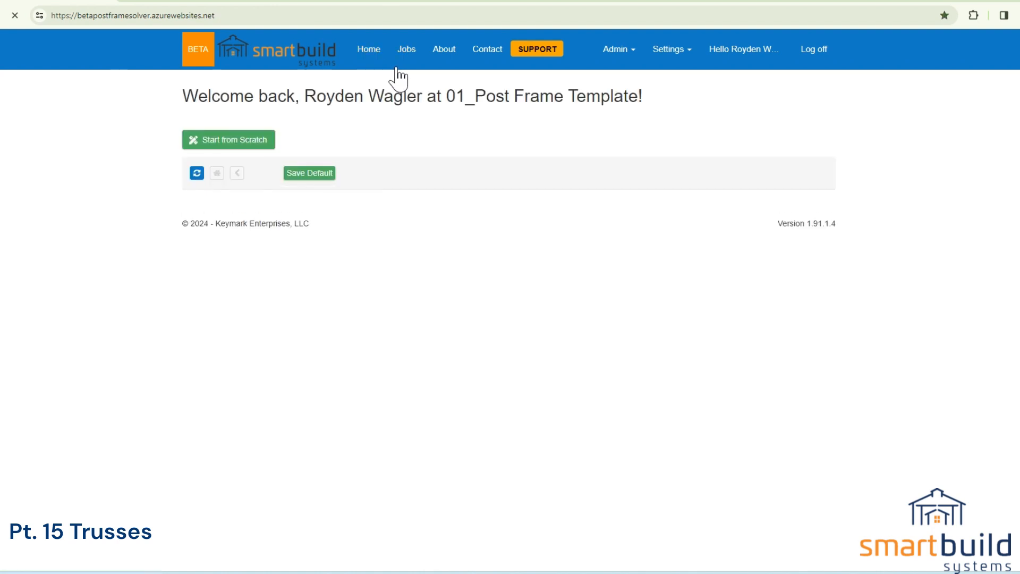
click(231, 143)
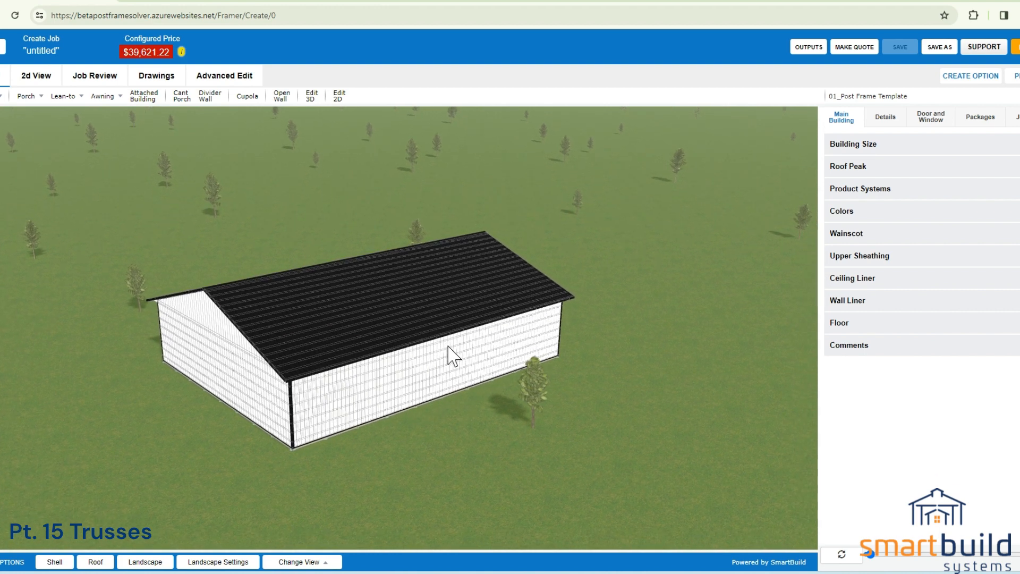
click(54, 561)
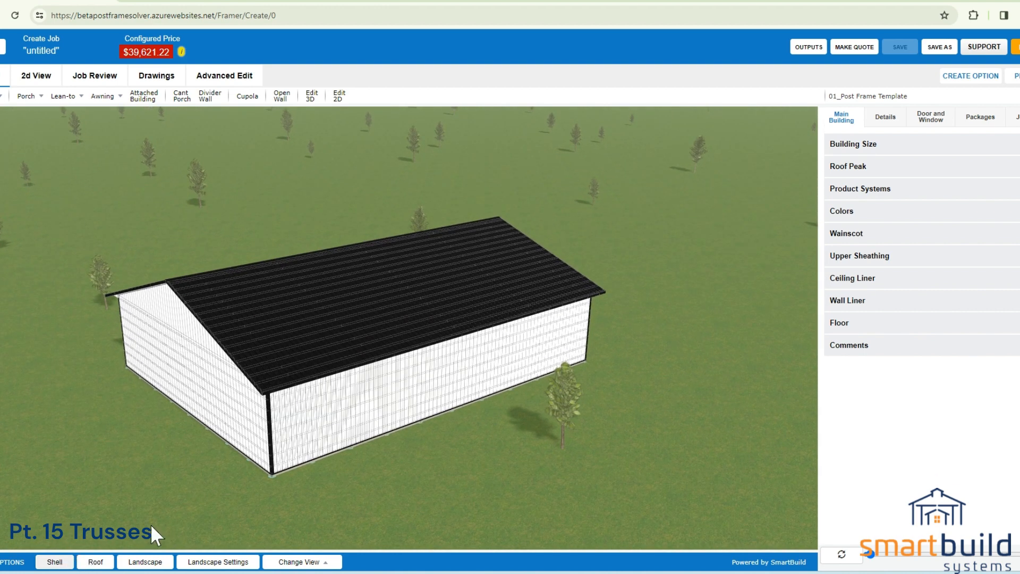
Step: Set the main building's overhangs to None and update the model
click(884, 147)
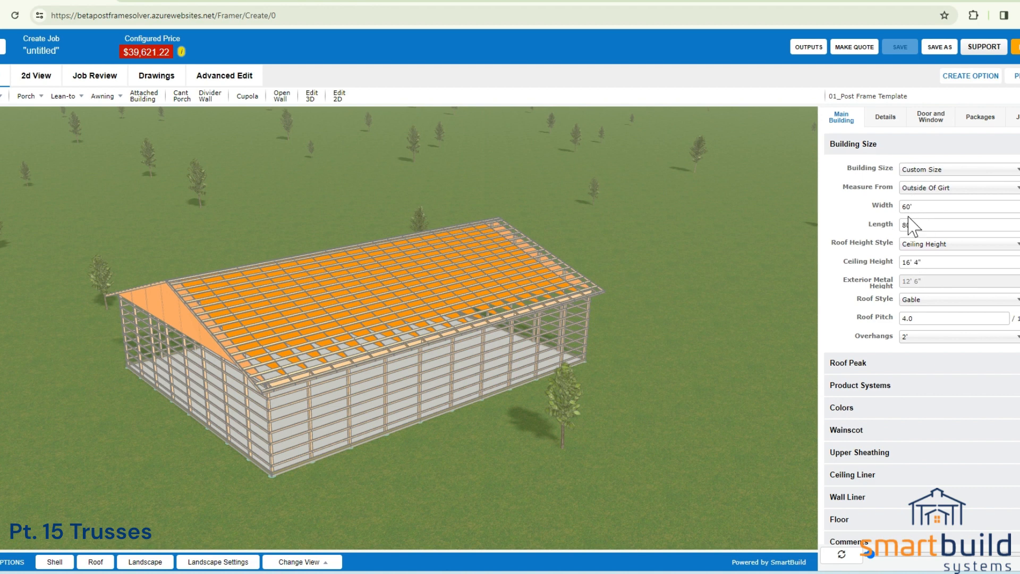
double_click(912, 318)
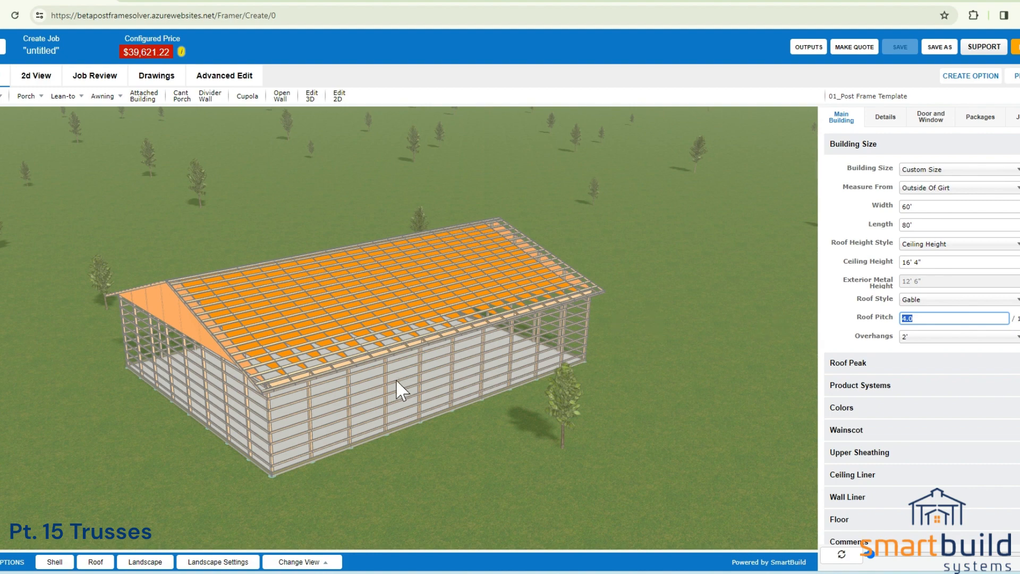
scroll(343, 376, up, 1)
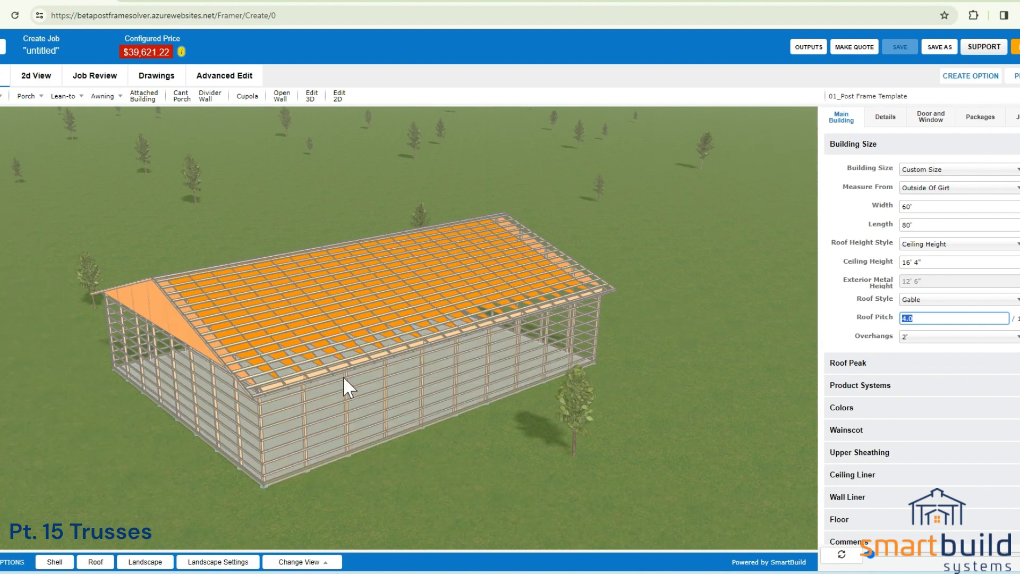
click(923, 341)
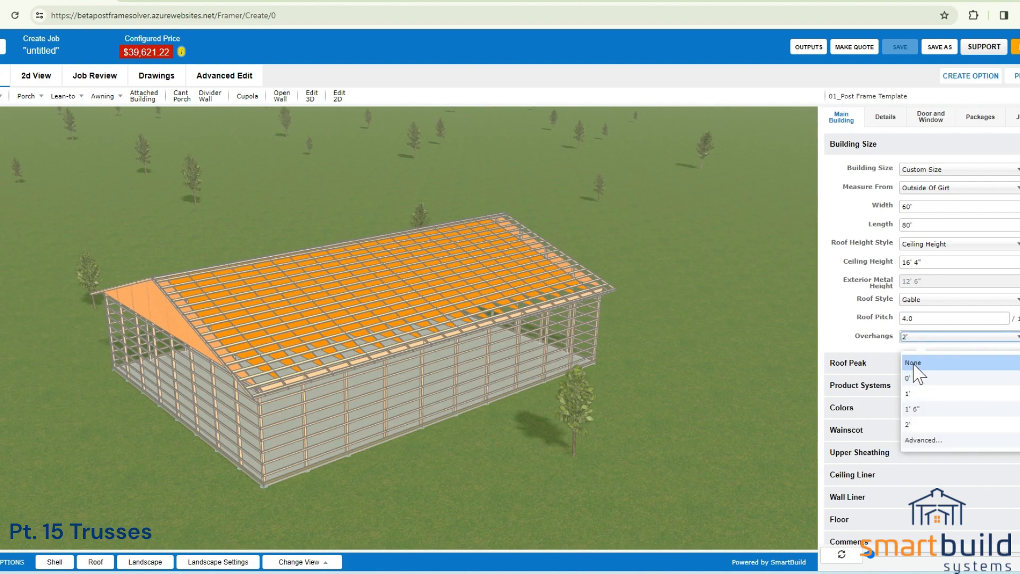
click(915, 360)
click(842, 556)
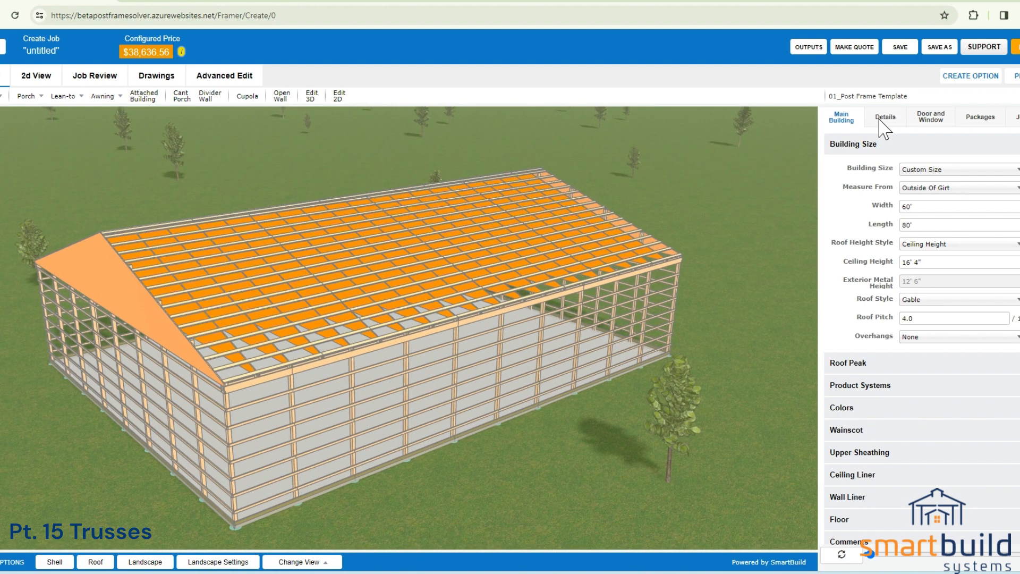
Step: Set the truss heel height in the roof framing details to 0' 8"
click(879, 121)
click(849, 366)
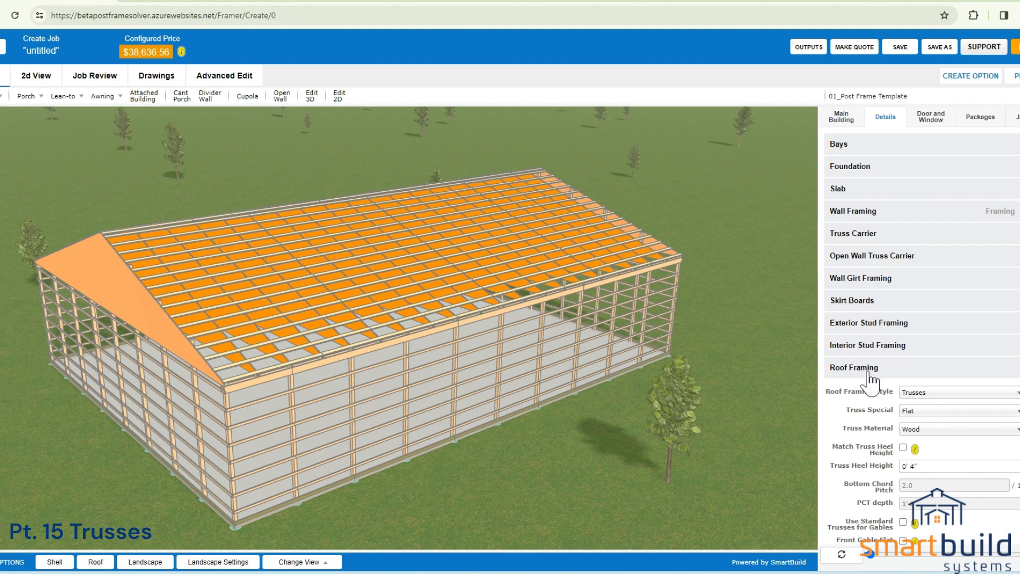
scroll(870, 379, down, 4)
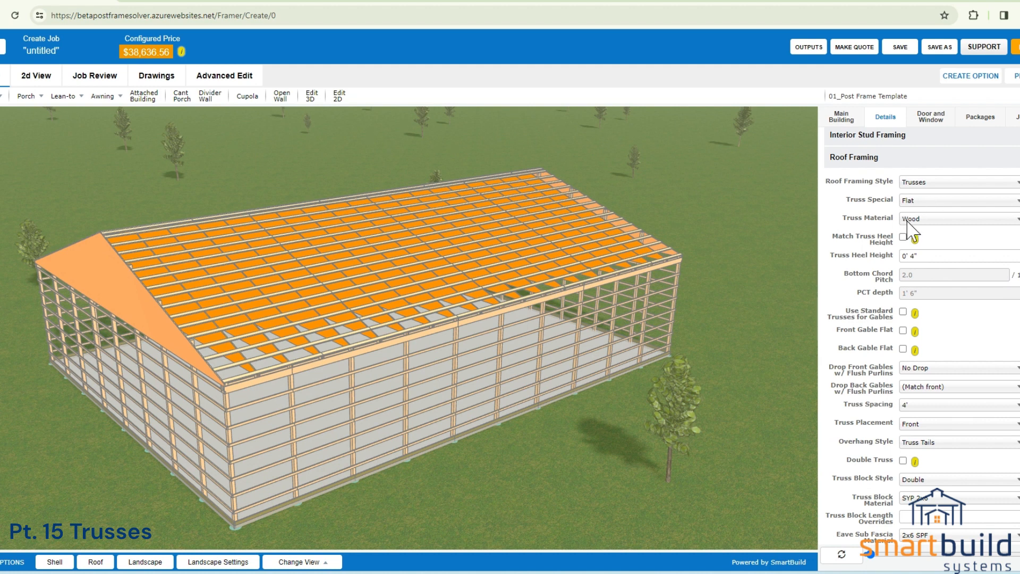
click(923, 256)
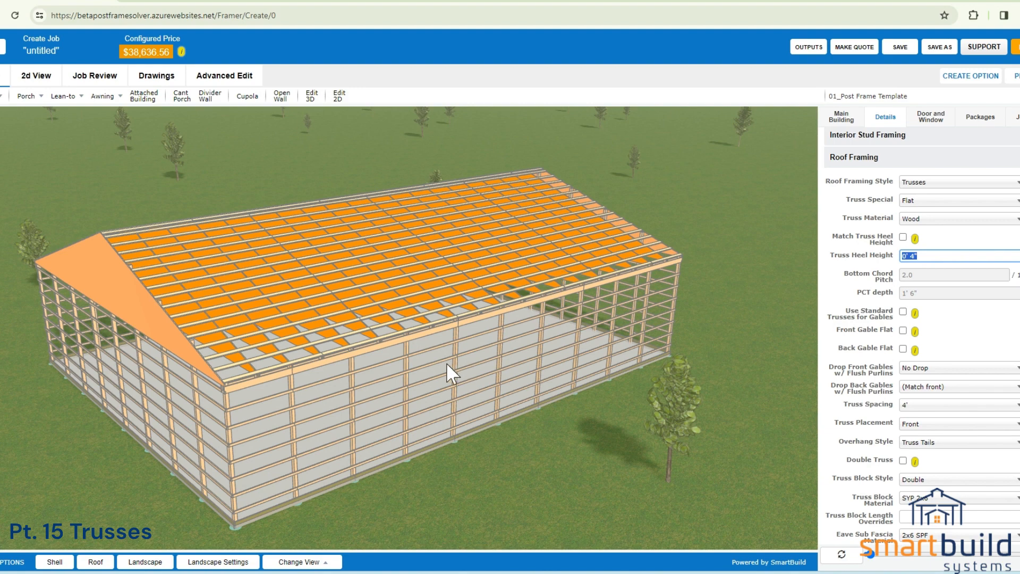
scroll(388, 362, up, 3)
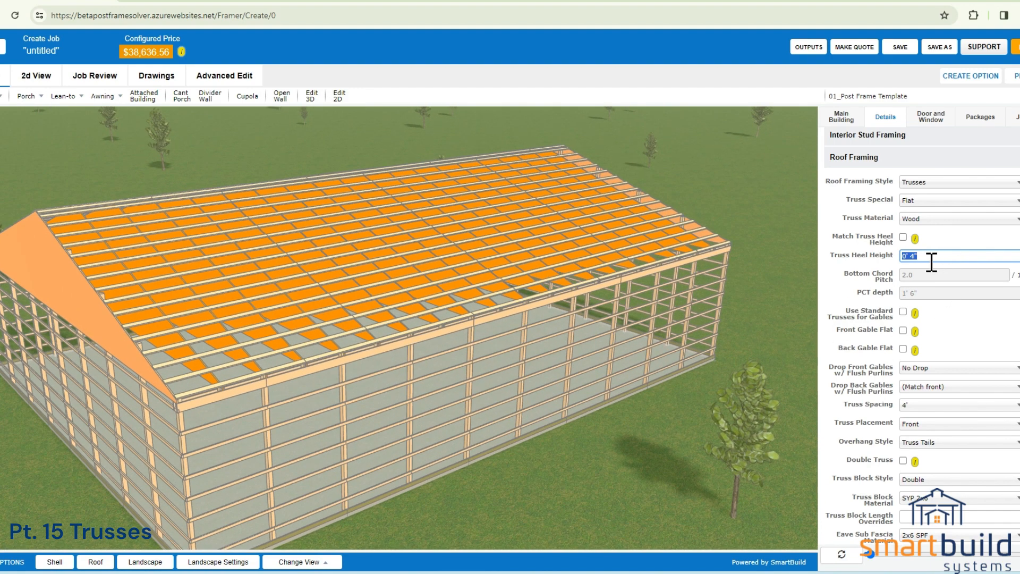
click(924, 259)
click(879, 295)
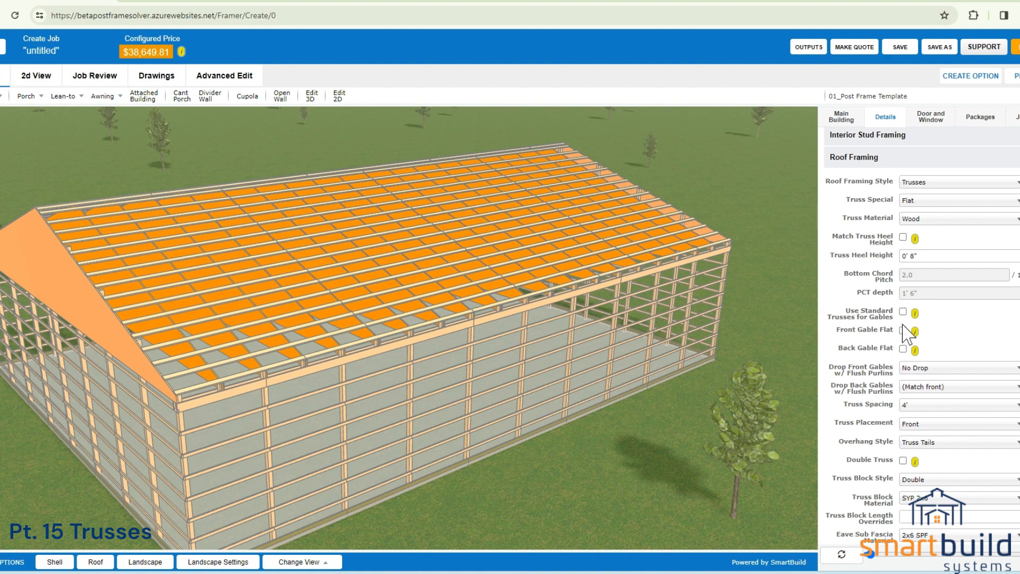
Step: Examine the truss heels and end gable at the eave corner, and check the available truss spacing options
scroll(579, 364, down, 3)
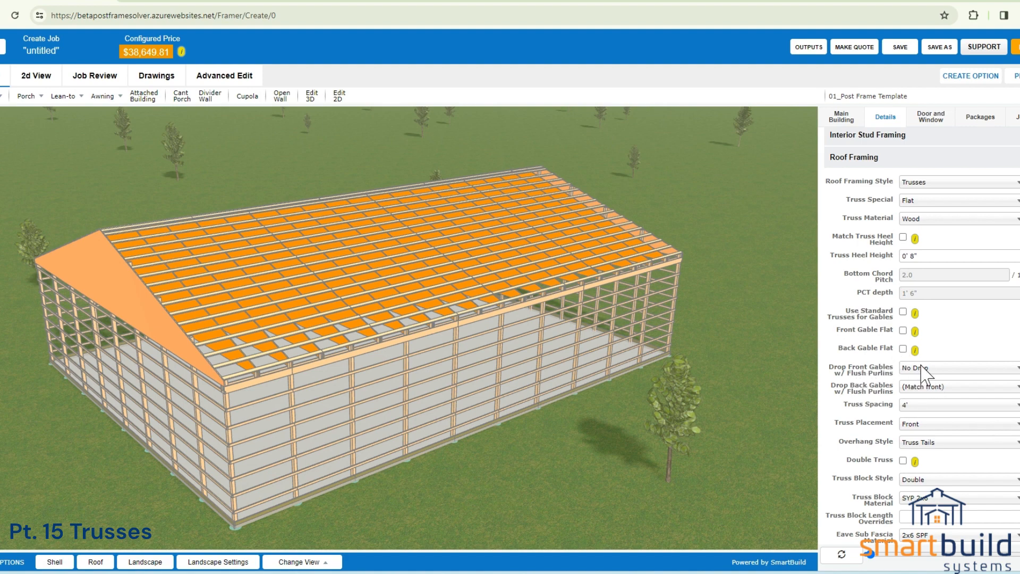
scroll(308, 378, up, 3)
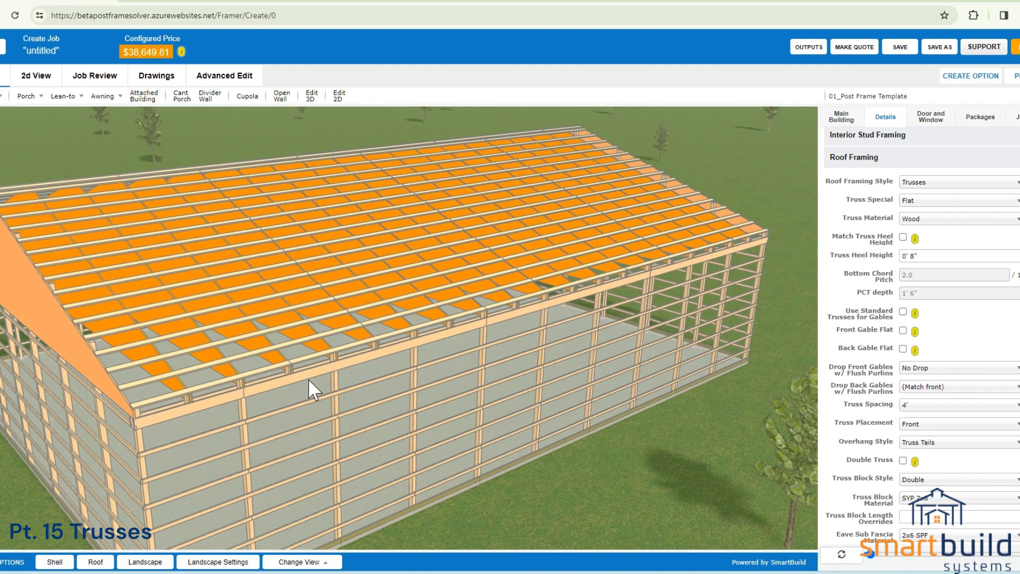
right_drag(308, 378, 622, 298)
scroll(441, 275, up, 3)
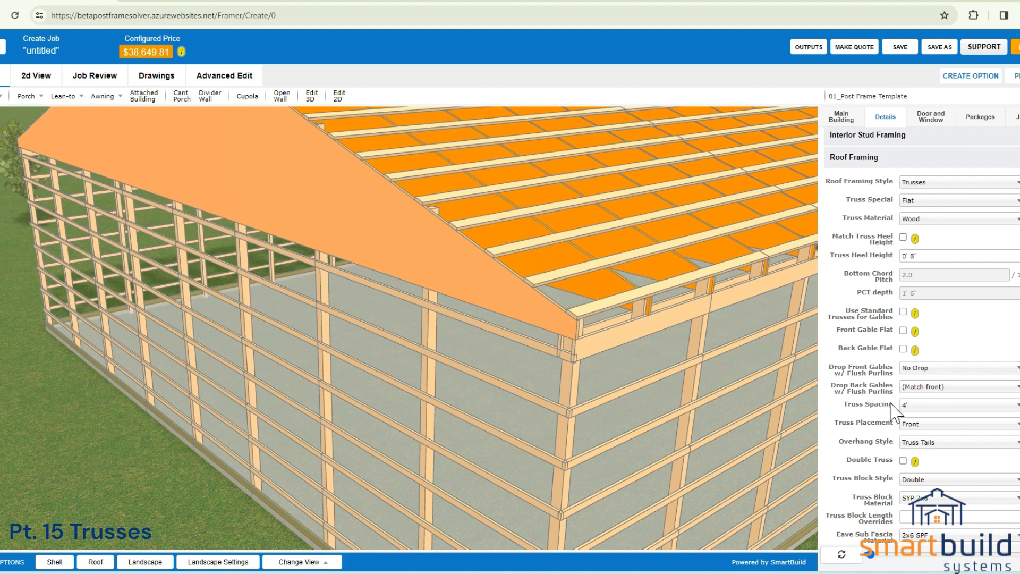
click(923, 406)
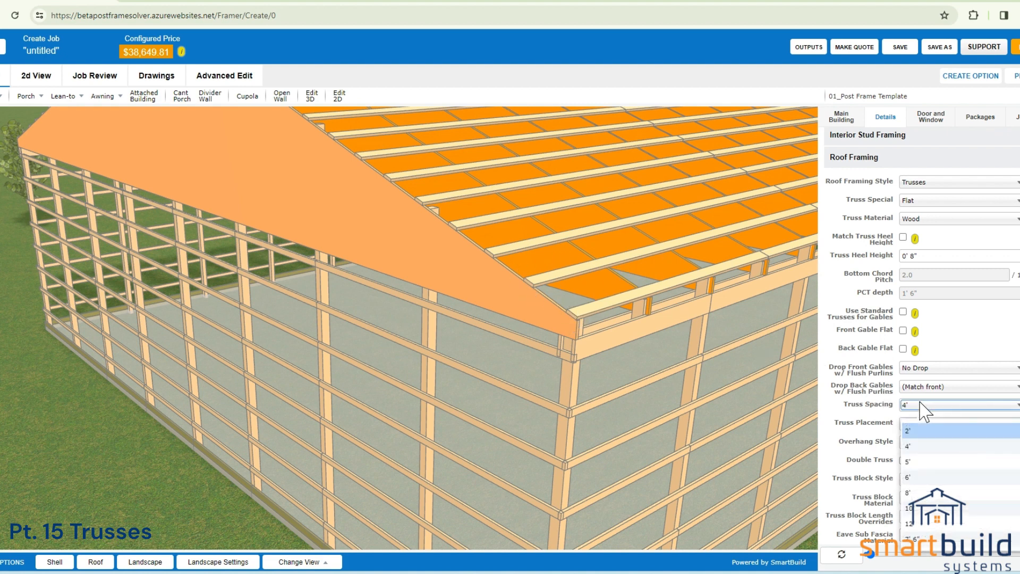
click(880, 425)
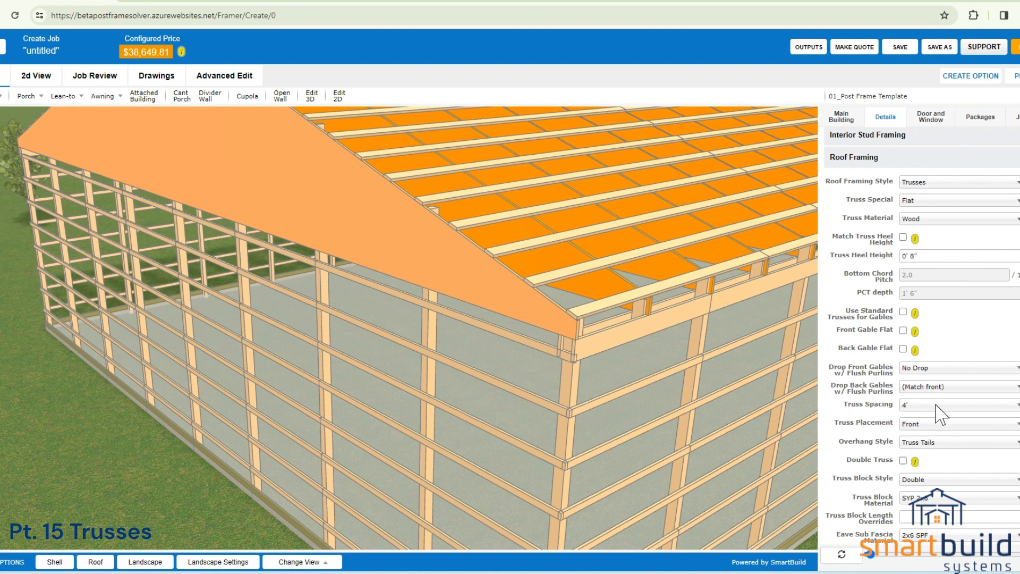
drag(671, 343, 587, 393)
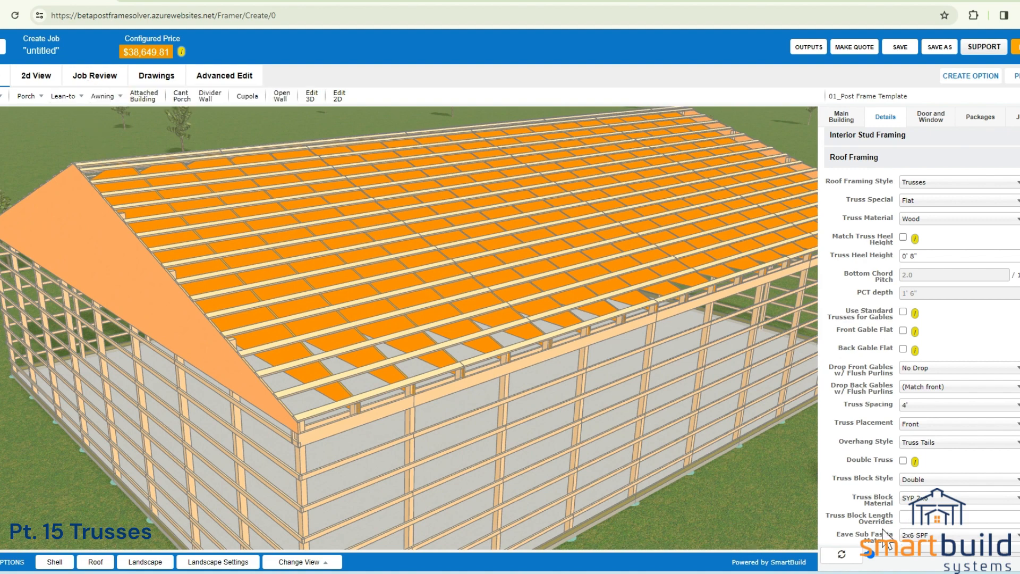
Step: Open the trusses list in the job review and widen its Sku column
click(853, 553)
click(95, 76)
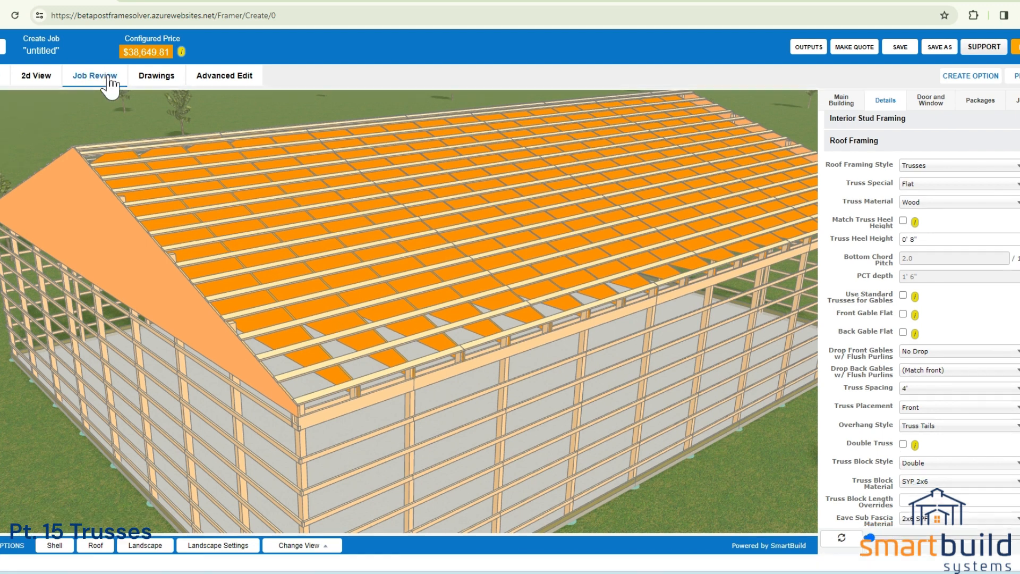
click(273, 102)
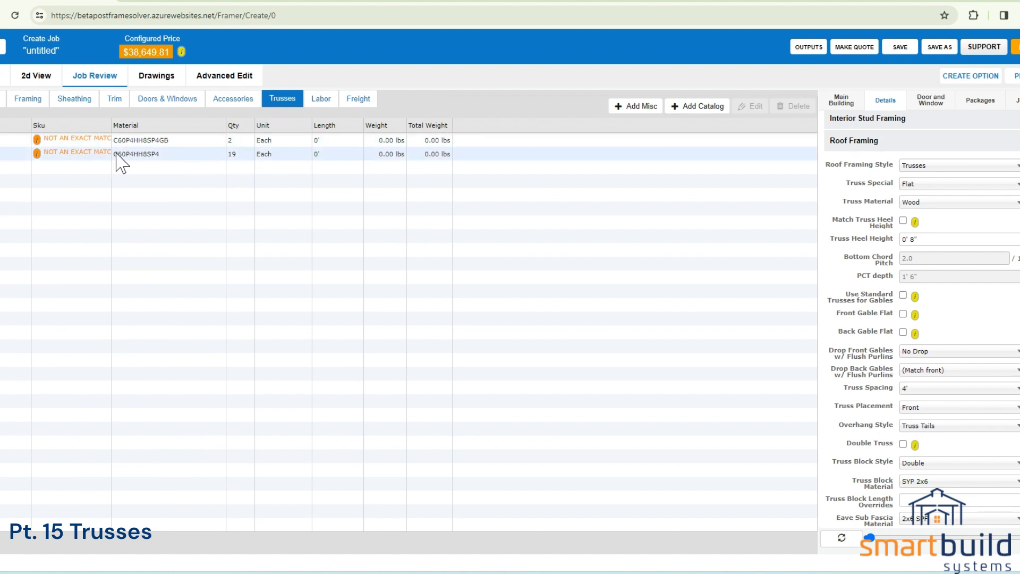
drag(112, 128, 182, 129)
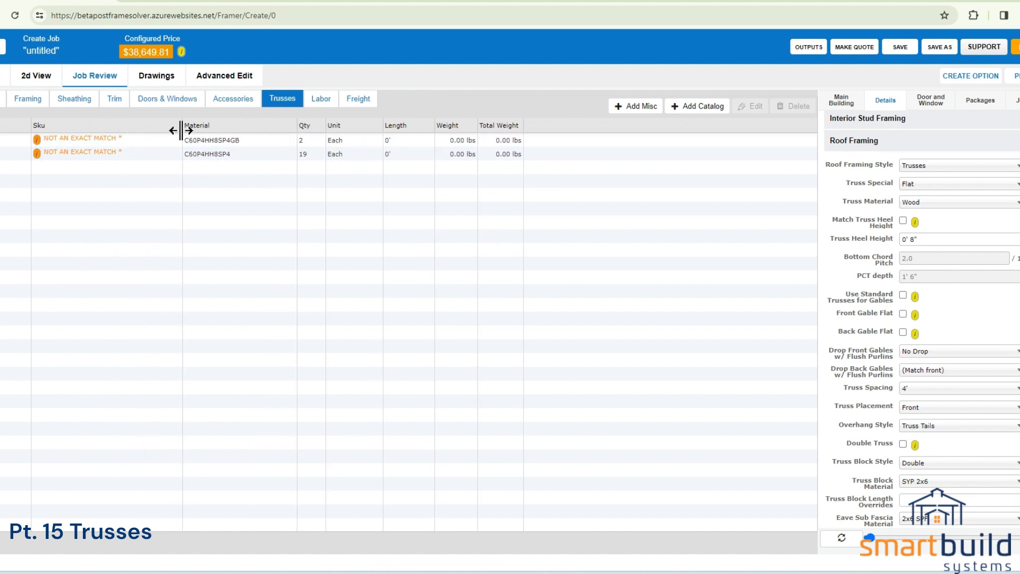
Step: Open the unmatched standard truss C60P4HH8SP4 for fixing and enter SKU Test 60 and description TEST60
click(37, 154)
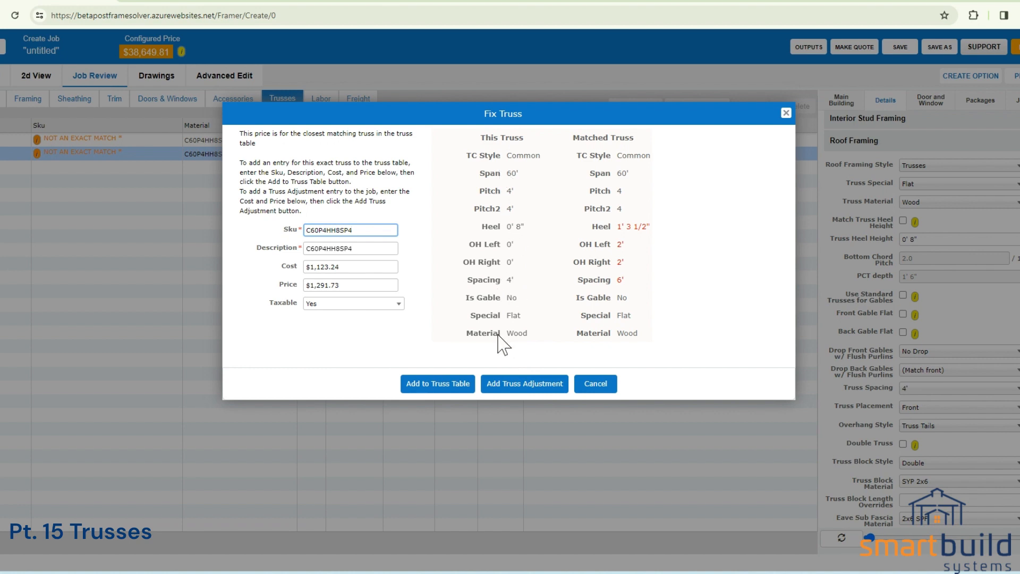
drag(353, 229, 272, 234)
text(Test 60)
drag(365, 248, 261, 259)
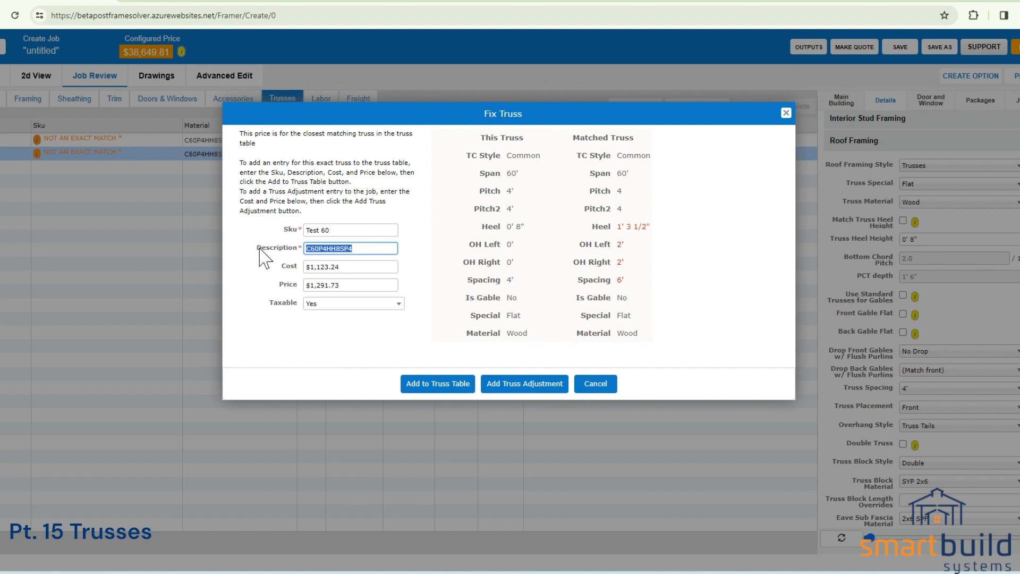
text(TEST60)
Step: Set the standard truss's cost and price to 0 and add it to the truss table
drag(360, 268, 291, 270)
text(0)
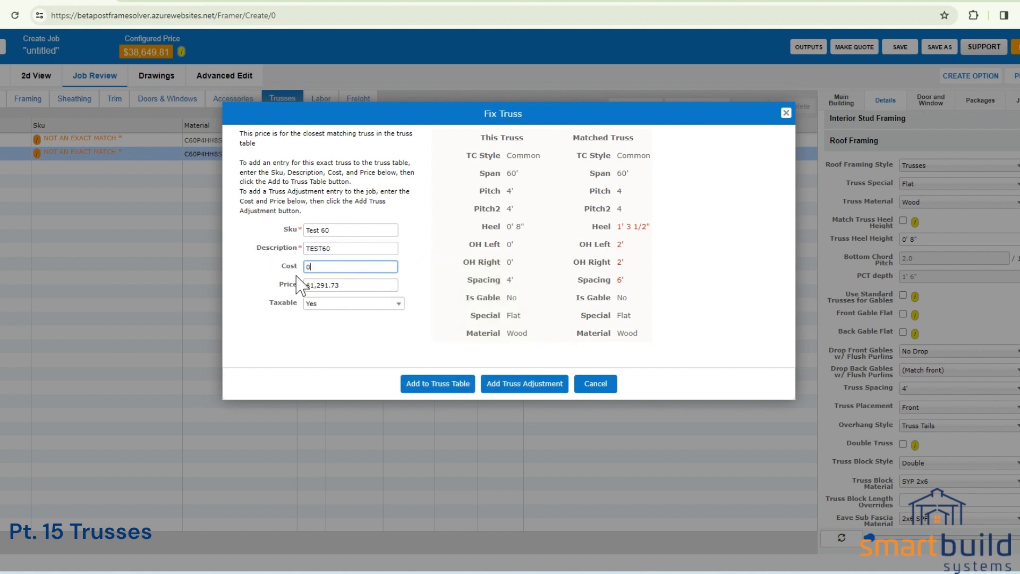
drag(356, 285, 291, 287)
text(0)
click(288, 319)
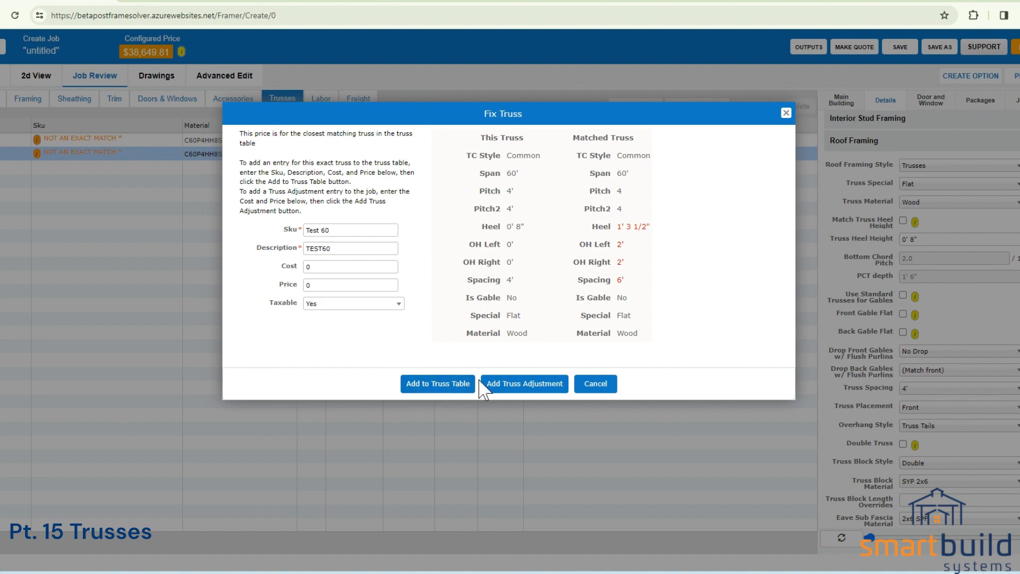
click(439, 387)
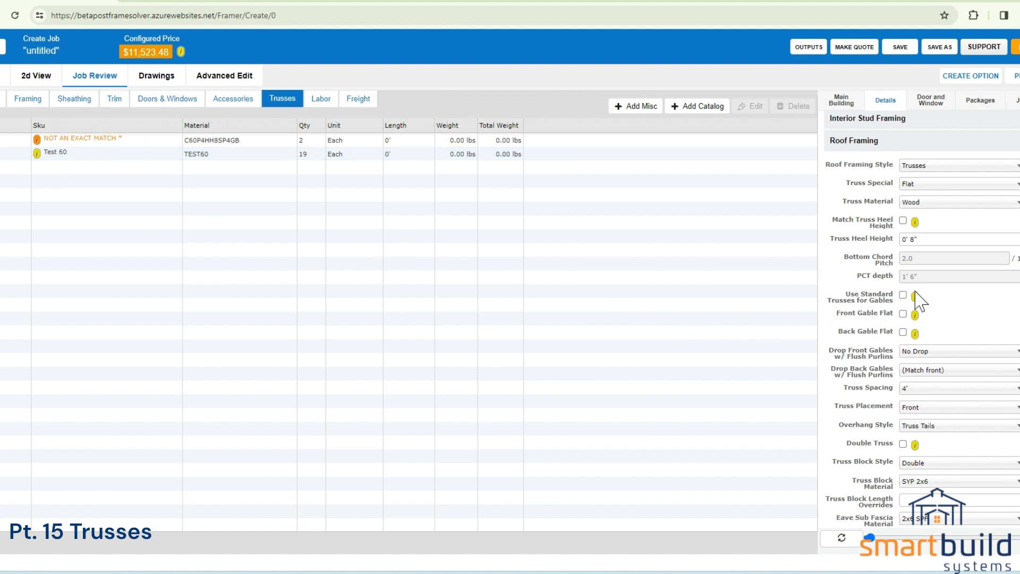
Step: Open the unmatched gable truss for fixing and enter SKU TEST 60 g and description TEST 60 G
click(903, 295)
click(36, 139)
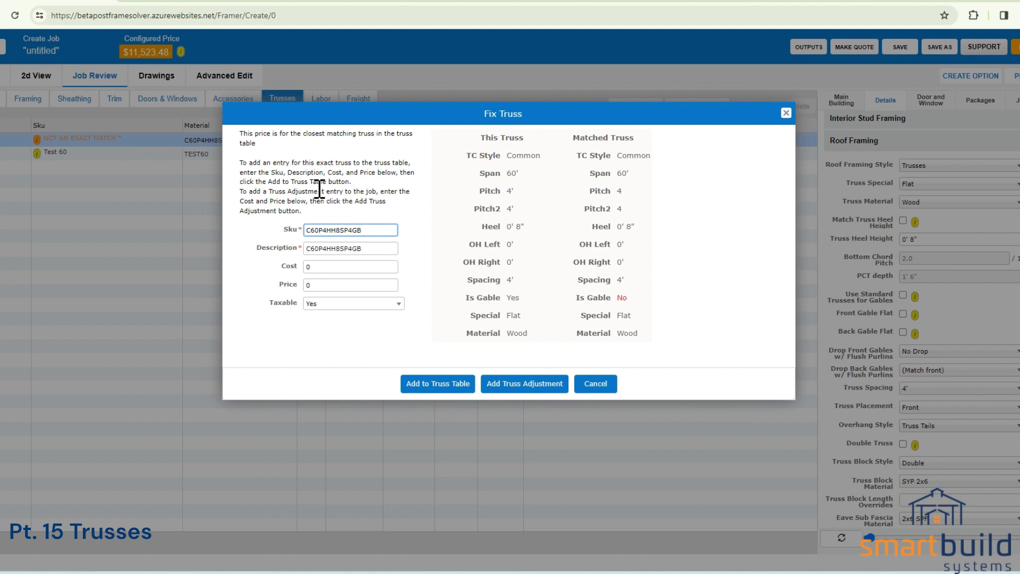
drag(365, 230, 319, 230)
text(TEST 60 g)
drag(365, 248, 290, 249)
text(TEST)
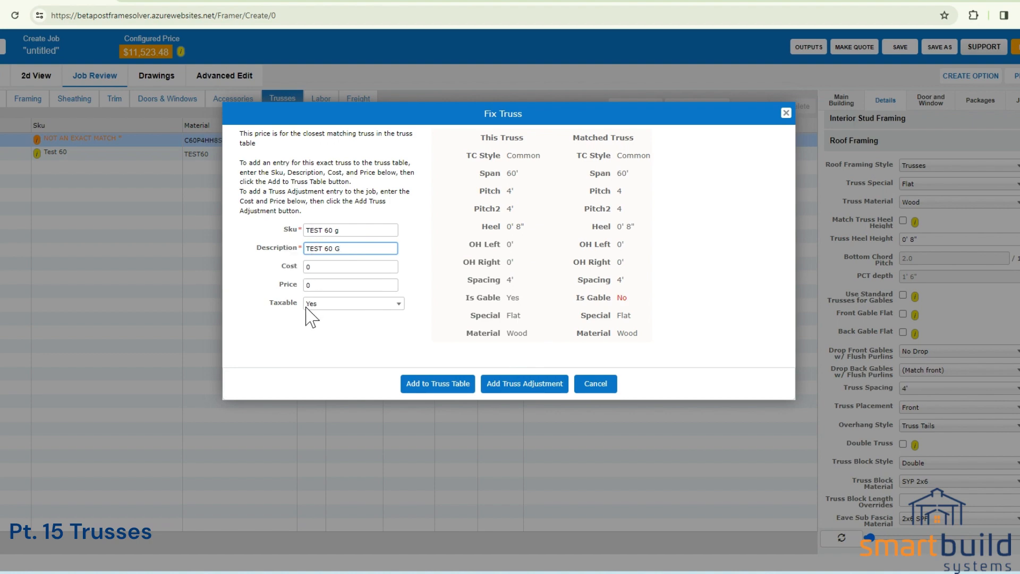
Step: Add the gable truss to the truss table and open the template's truss list in the settings
click(450, 387)
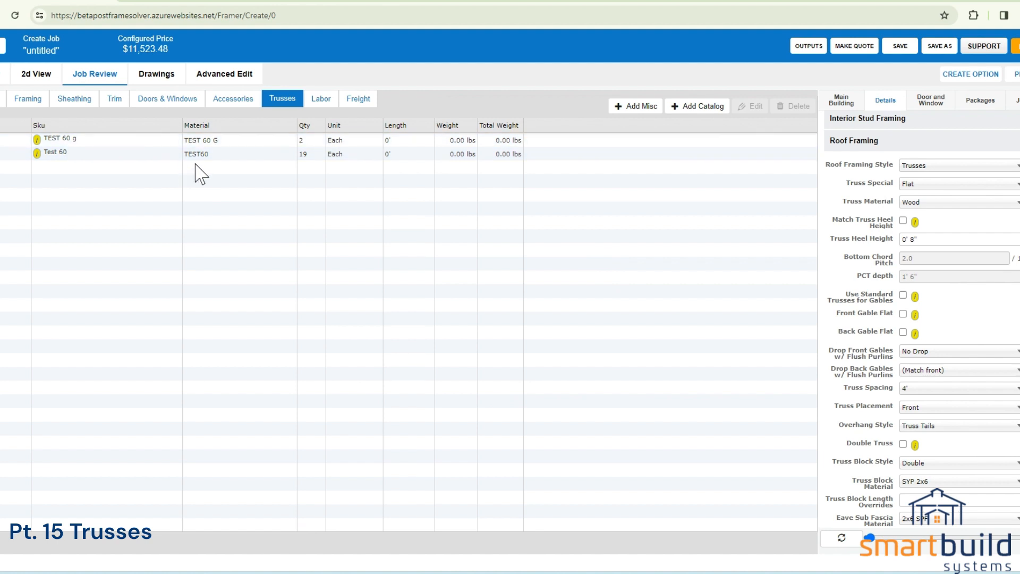
click(196, 2)
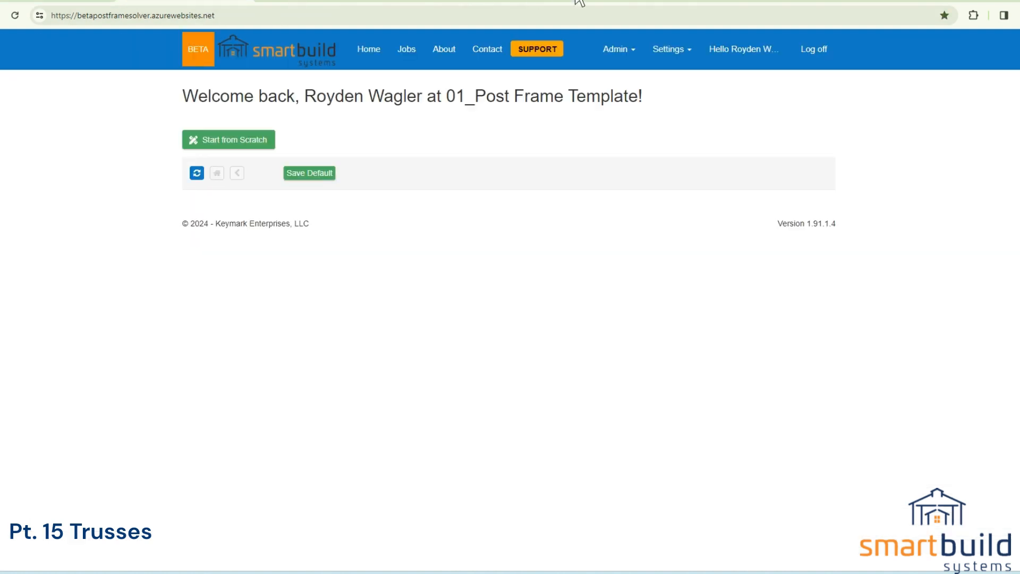
click(669, 53)
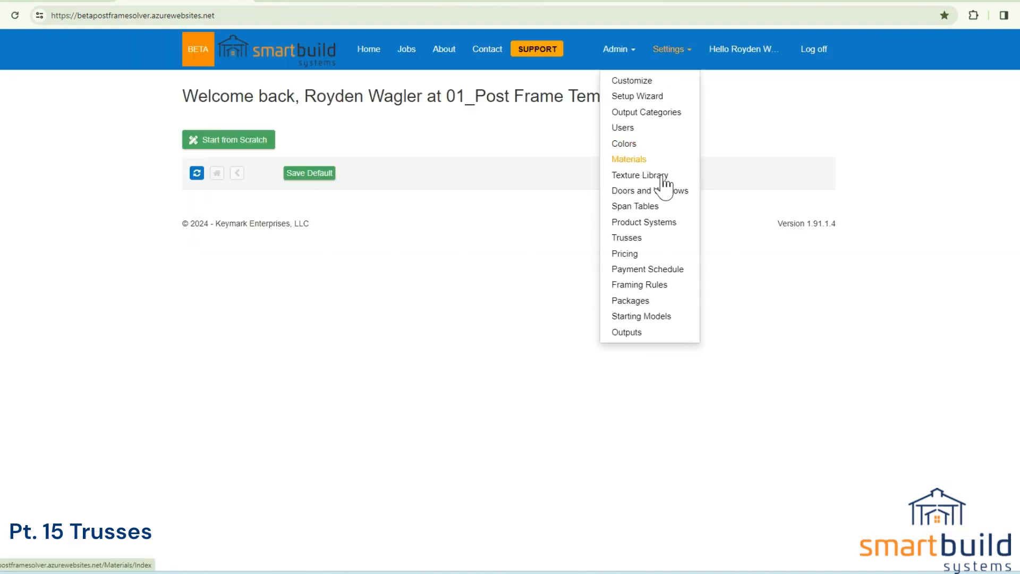
click(631, 238)
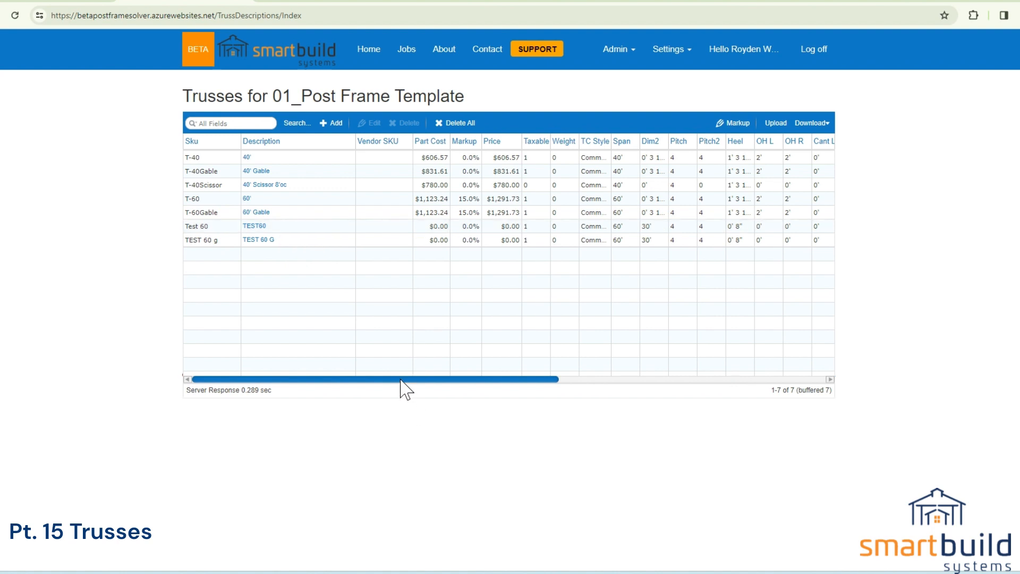
Step: Open the Test 60 truss for editing and set its truss color to Yellow Pine
drag(401, 379, 609, 373)
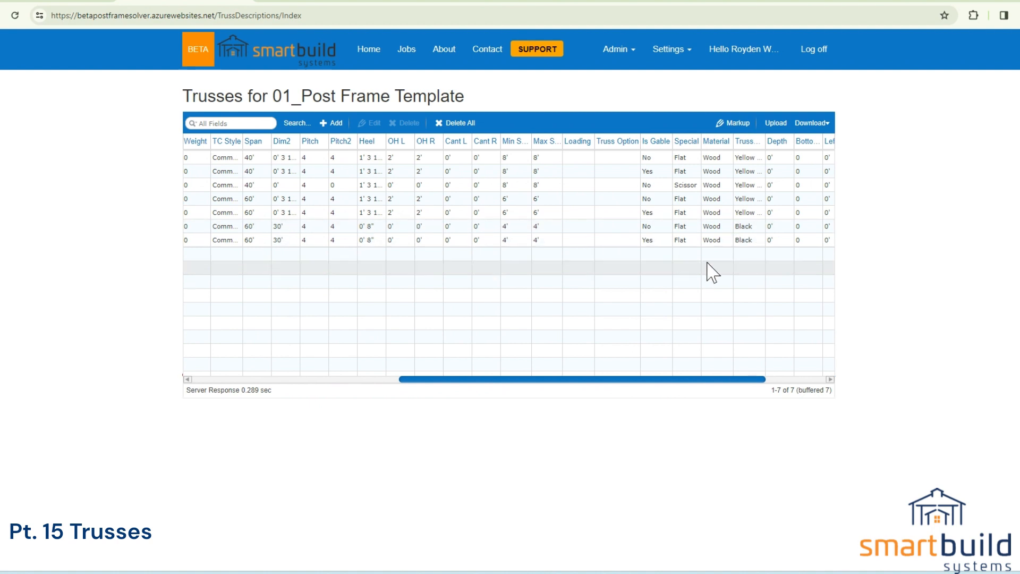
double_click(611, 232)
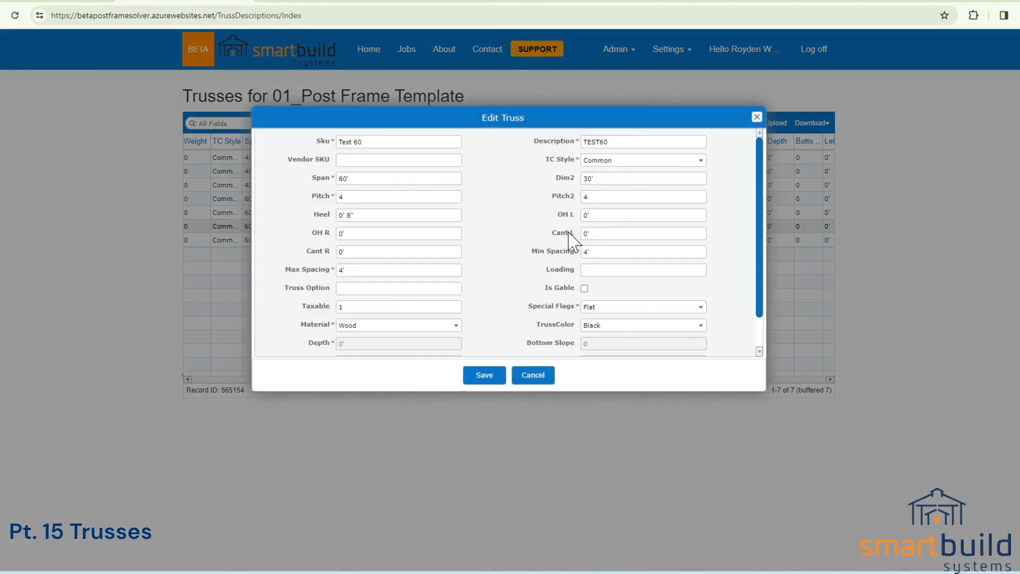
click(611, 325)
click(581, 327)
click(631, 326)
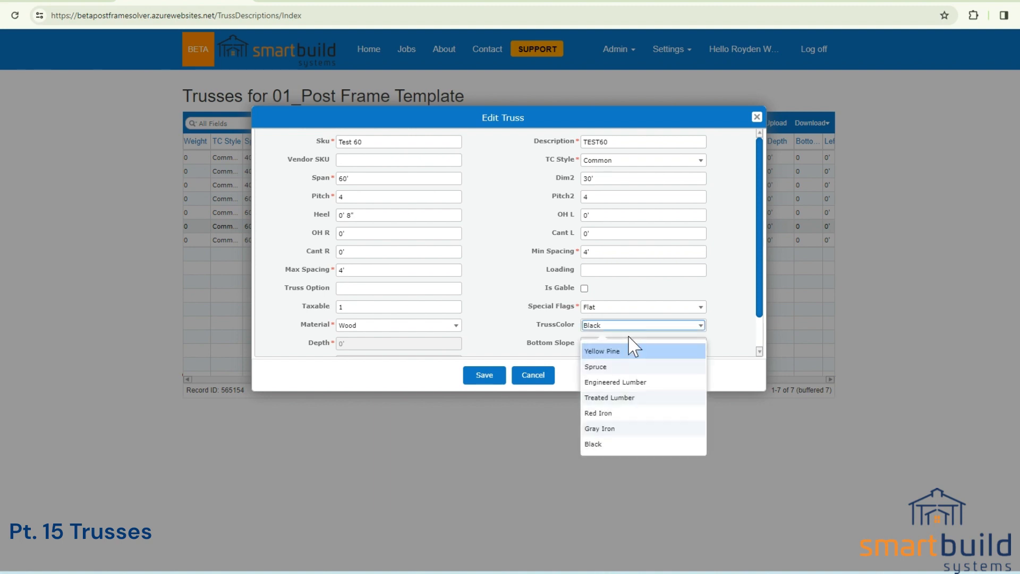
click(602, 351)
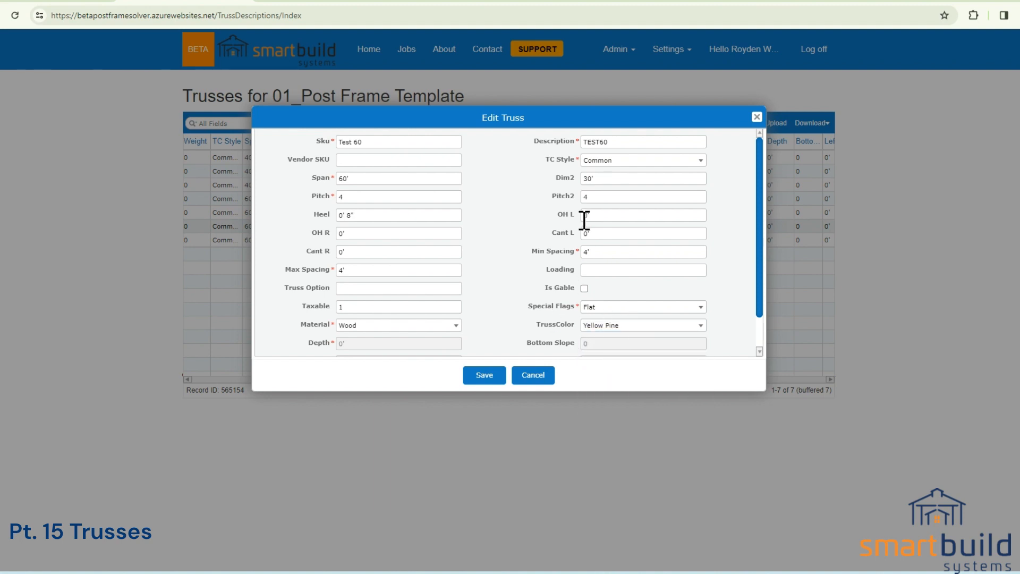
Step: Check the Test 60 truss's Dim2, Pitch2, left overhang, left cantilever, minimum spacing and loading fields, and save the truss
drag(593, 178, 589, 178)
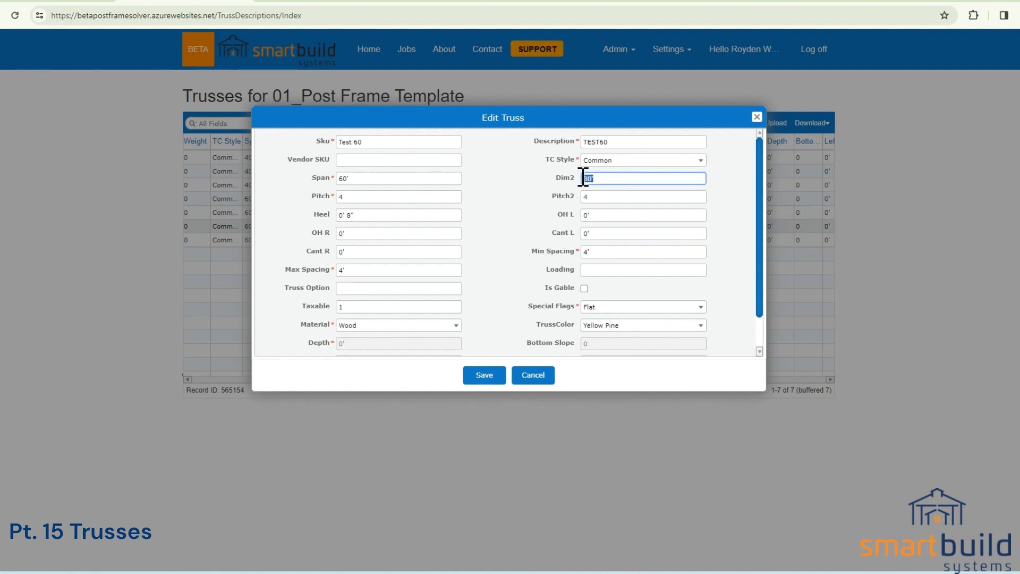
click(587, 197)
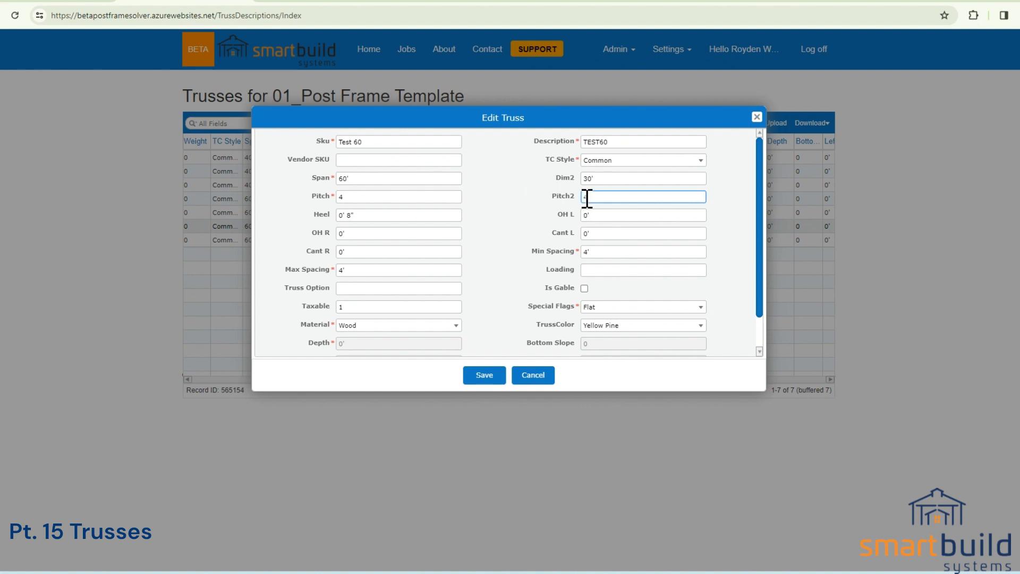
double_click(597, 215)
double_click(592, 233)
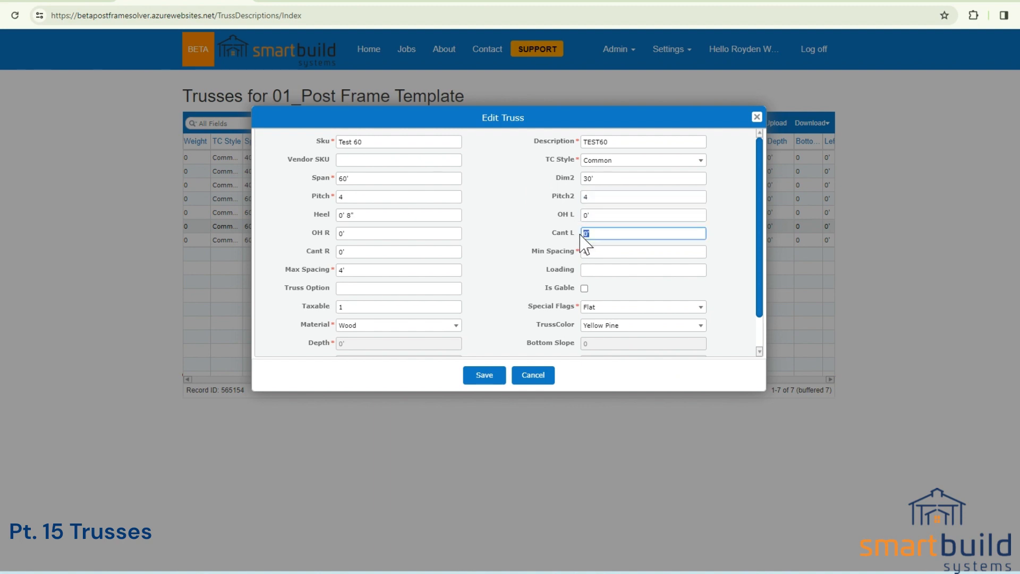
drag(595, 255, 579, 257)
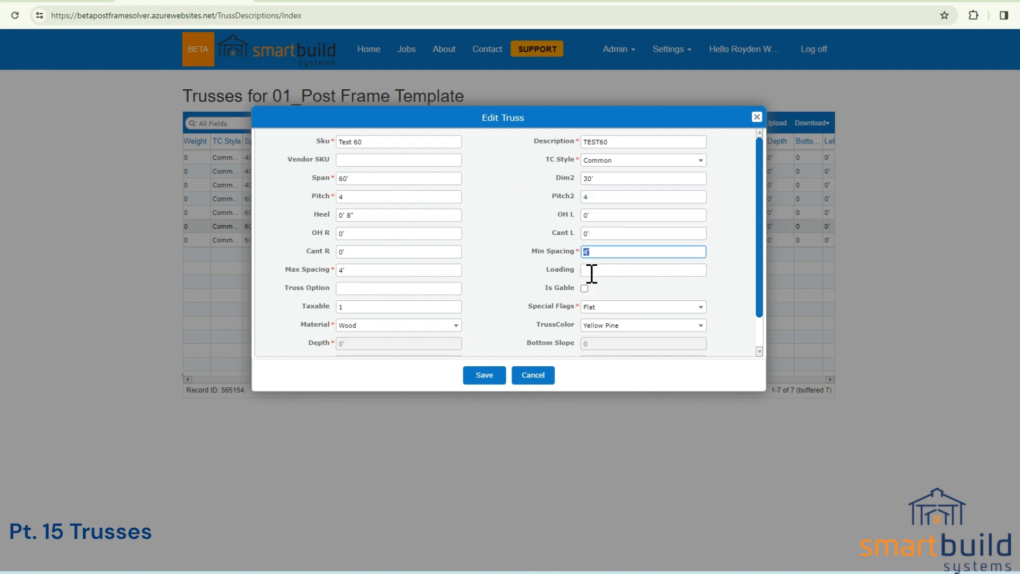
click(589, 264)
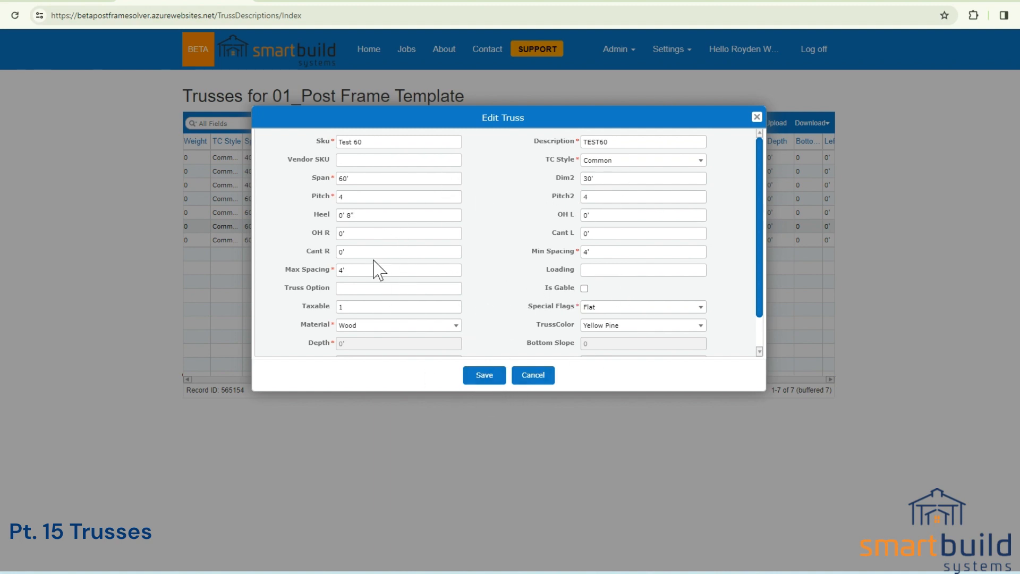
click(497, 380)
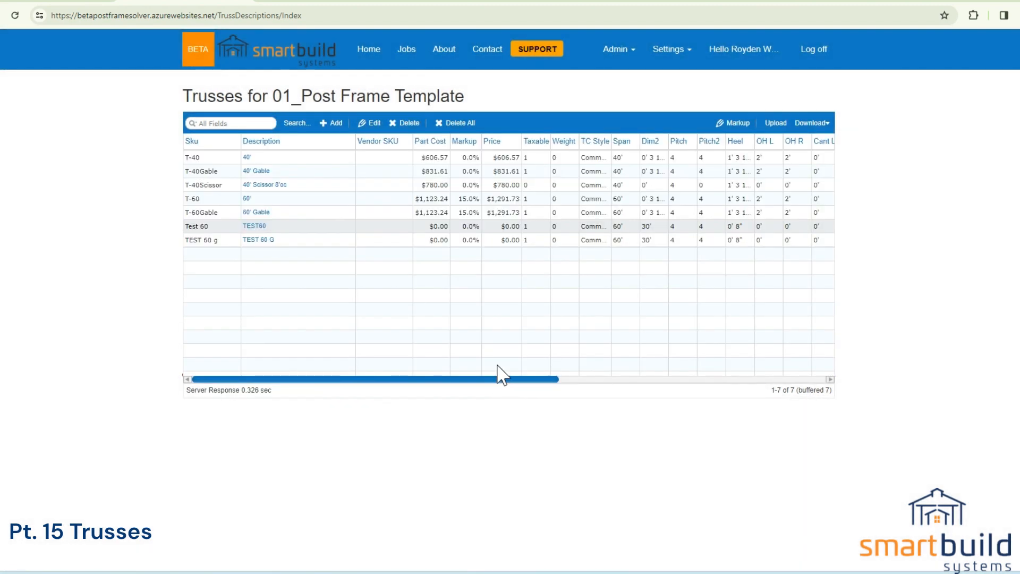
Step: Return to the job and set the main building's width to 24'
click(26, 3)
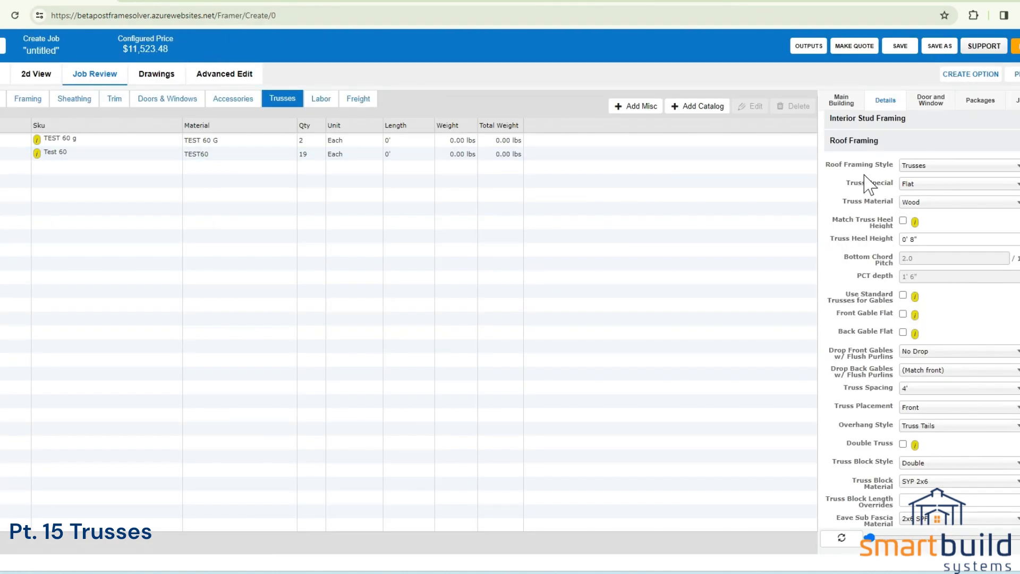
click(864, 146)
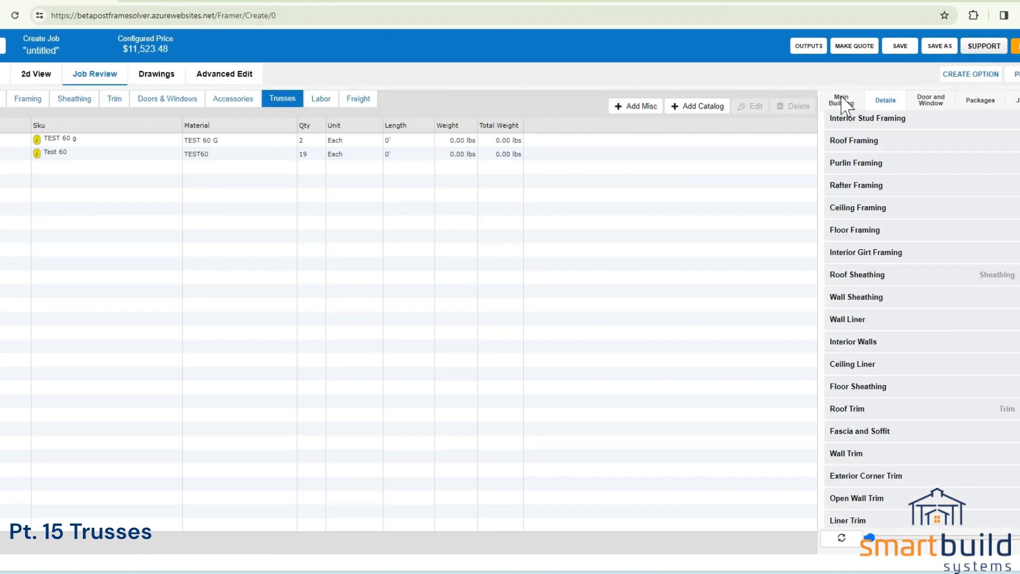
click(844, 102)
click(879, 130)
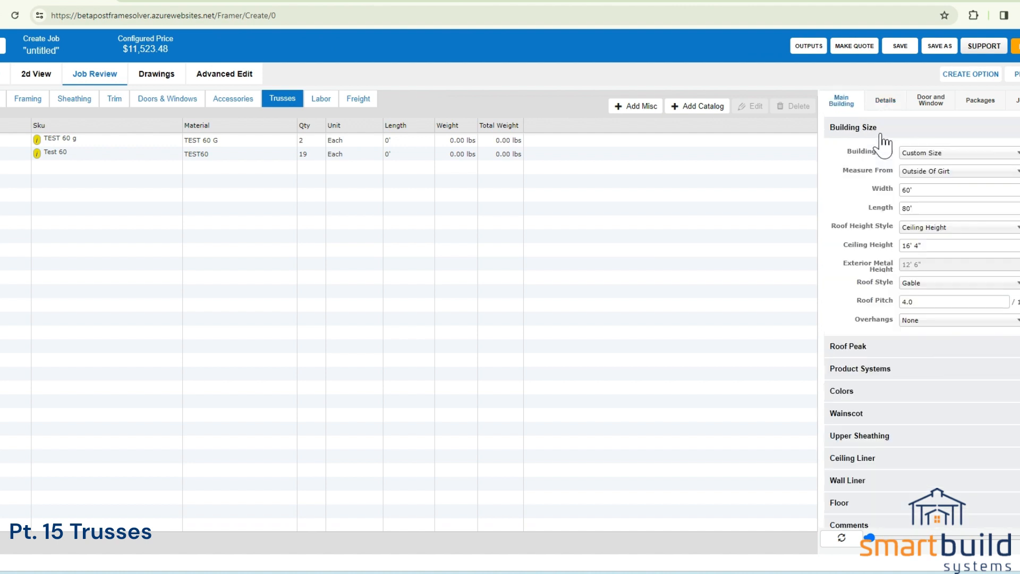
click(921, 189)
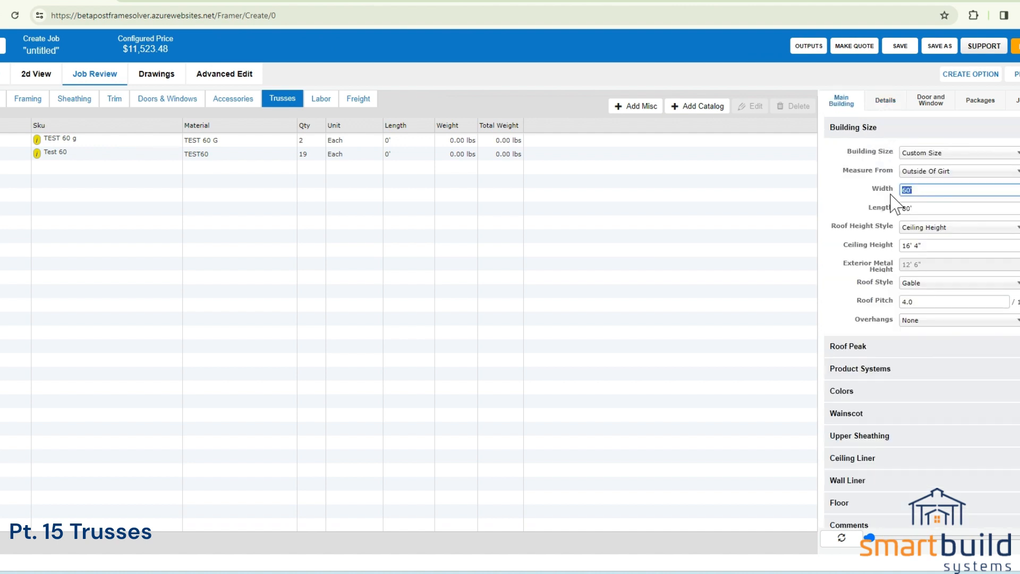
click(839, 209)
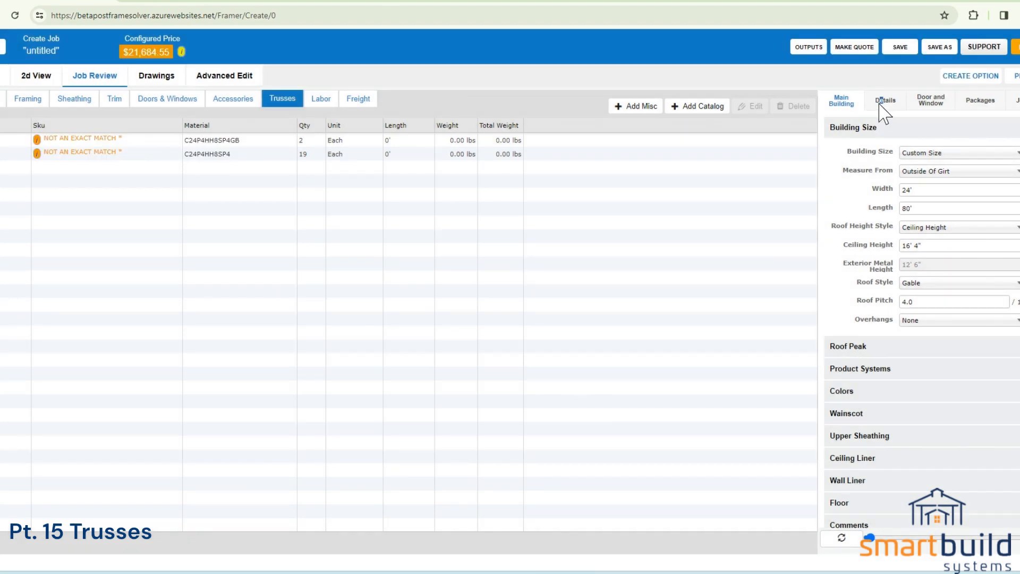
Step: Set the truss heel height to 0' 4" in the roof framing details
click(884, 101)
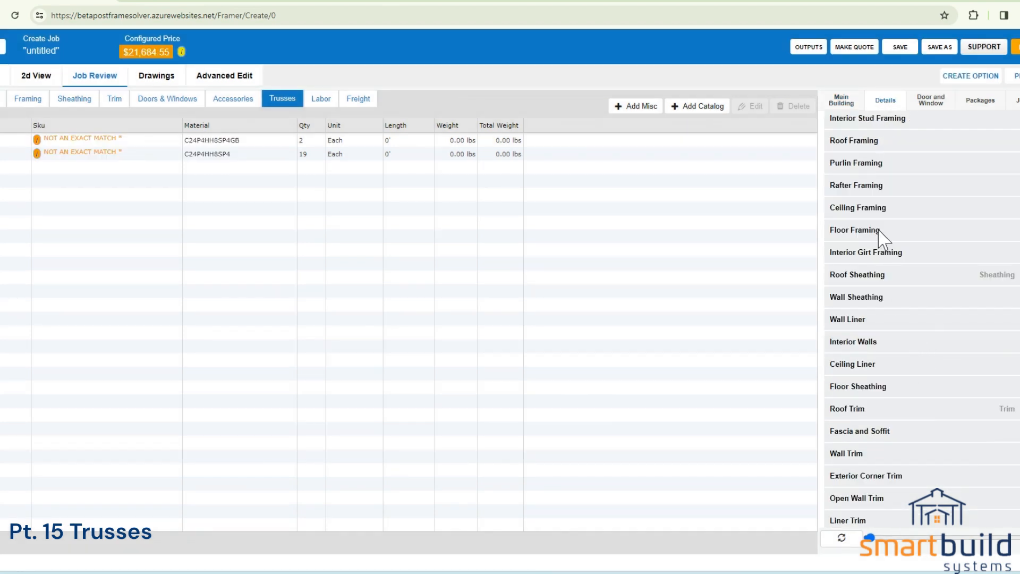
click(850, 140)
click(920, 240)
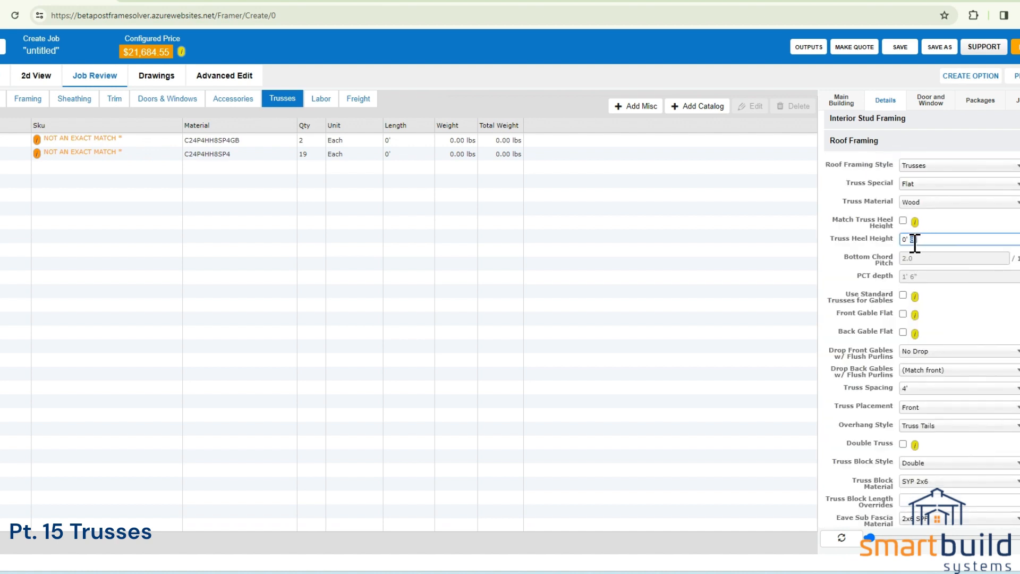
click(892, 248)
Step: Open the unmatched standard truss for fixing and enter test 24 as both its SKU and description
click(36, 154)
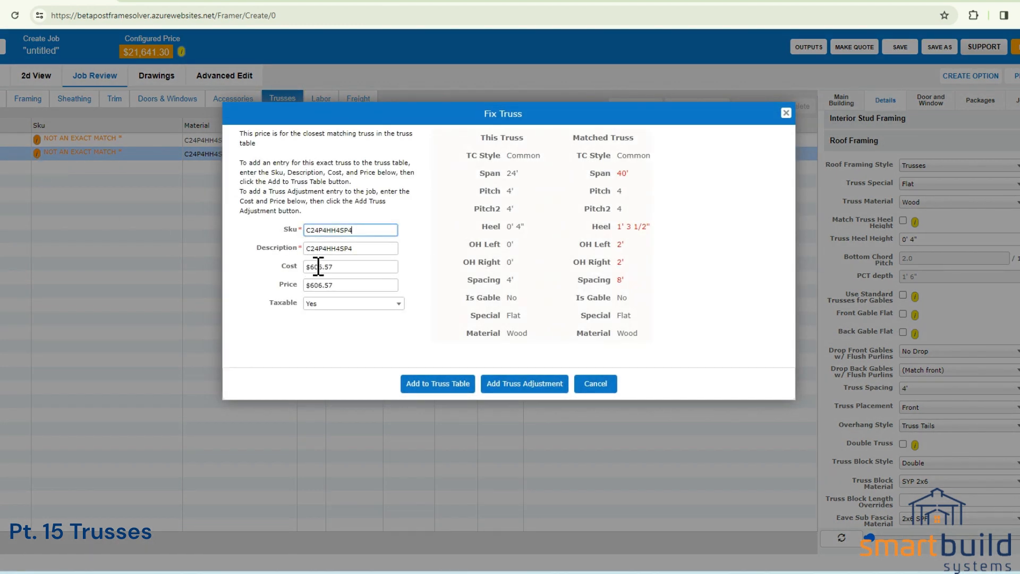
drag(358, 236, 290, 234)
text(test 24)
drag(367, 248, 269, 250)
text(test)
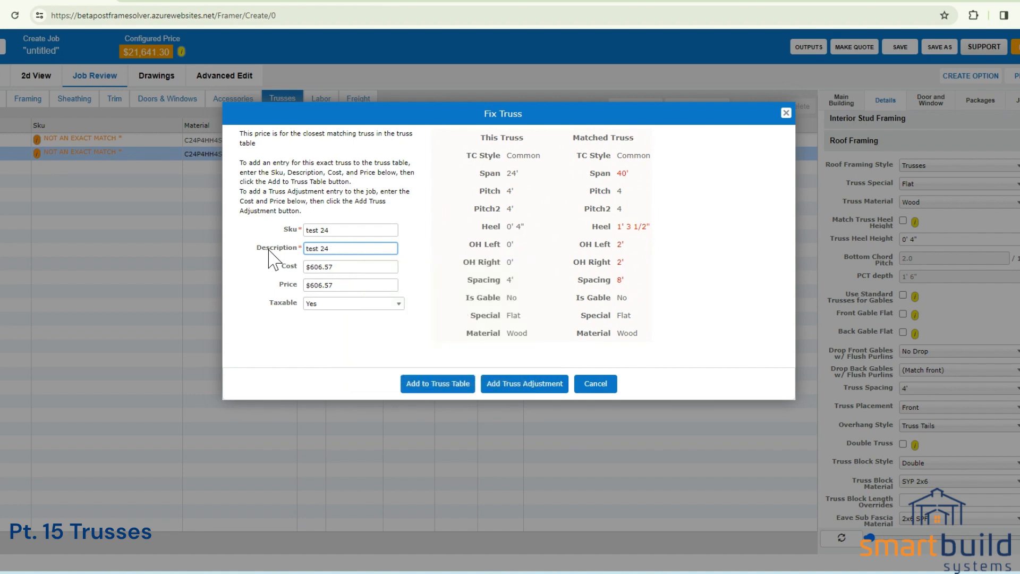
Step: Set the standard truss's cost and price to 100 and add it to the truss table
drag(338, 266, 298, 273)
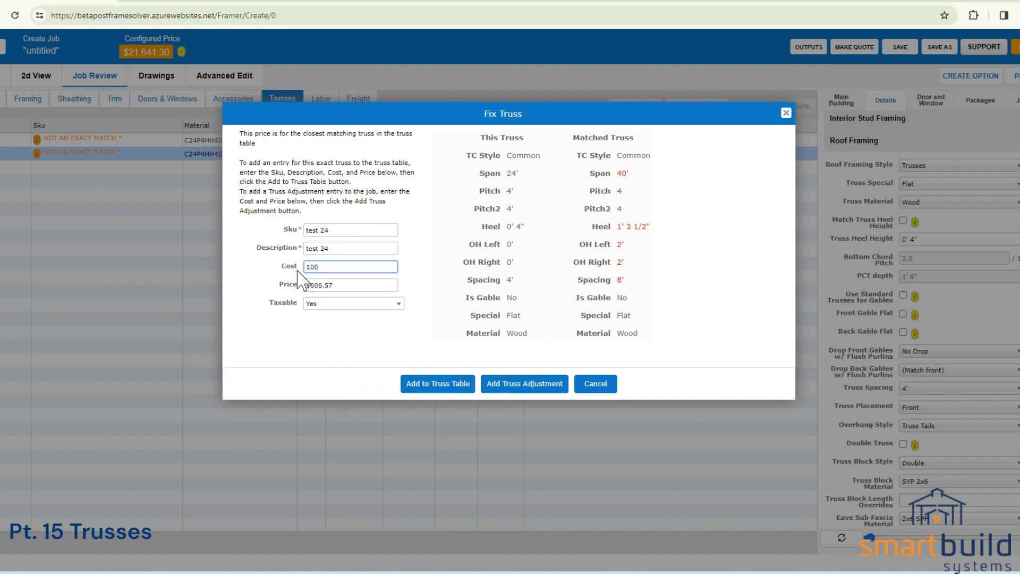
drag(326, 287, 166, 351)
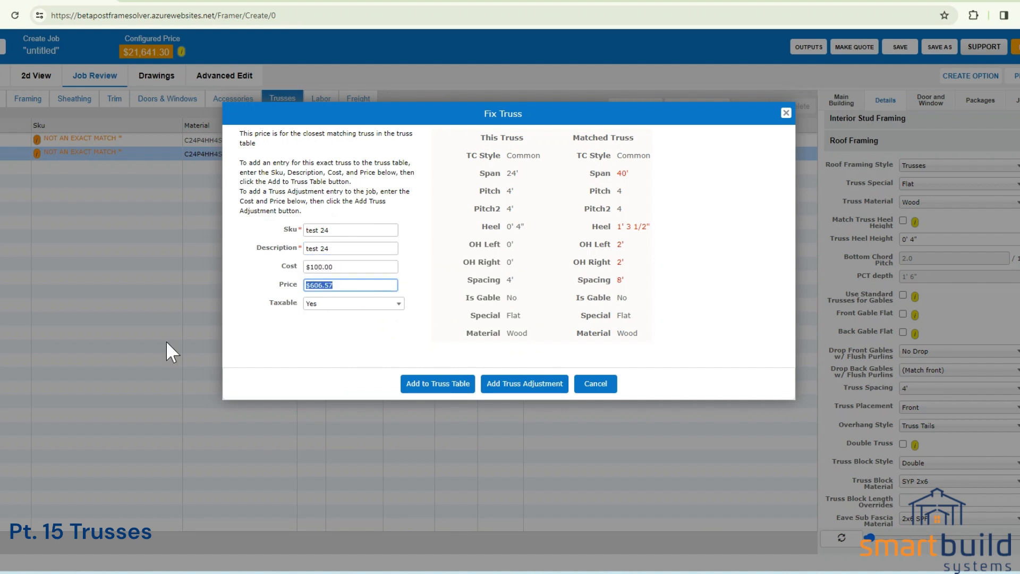
text(100)
click(430, 387)
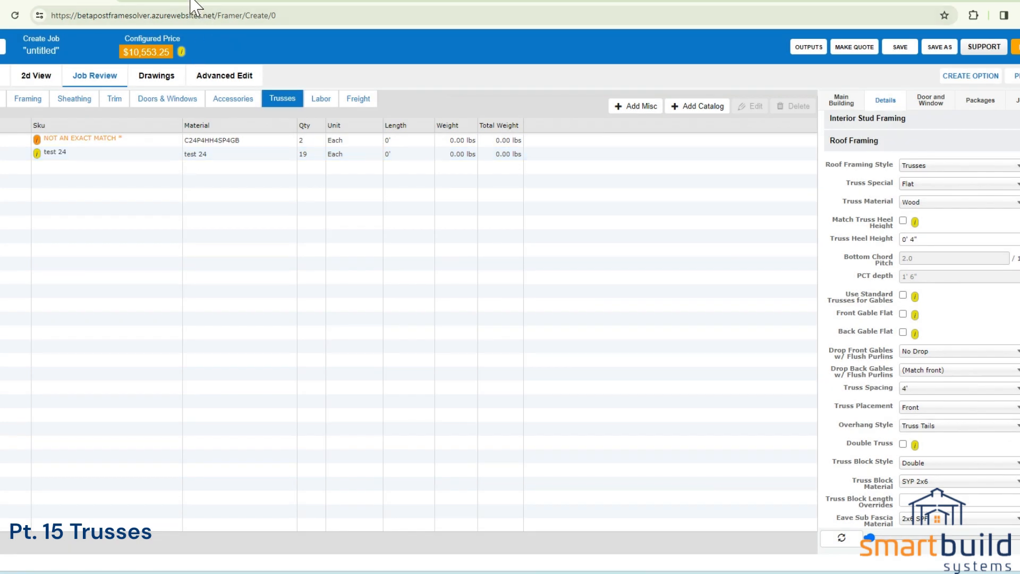
Step: Reload the template's truss list and examine the columns of the test 24 entry
click(194, 5)
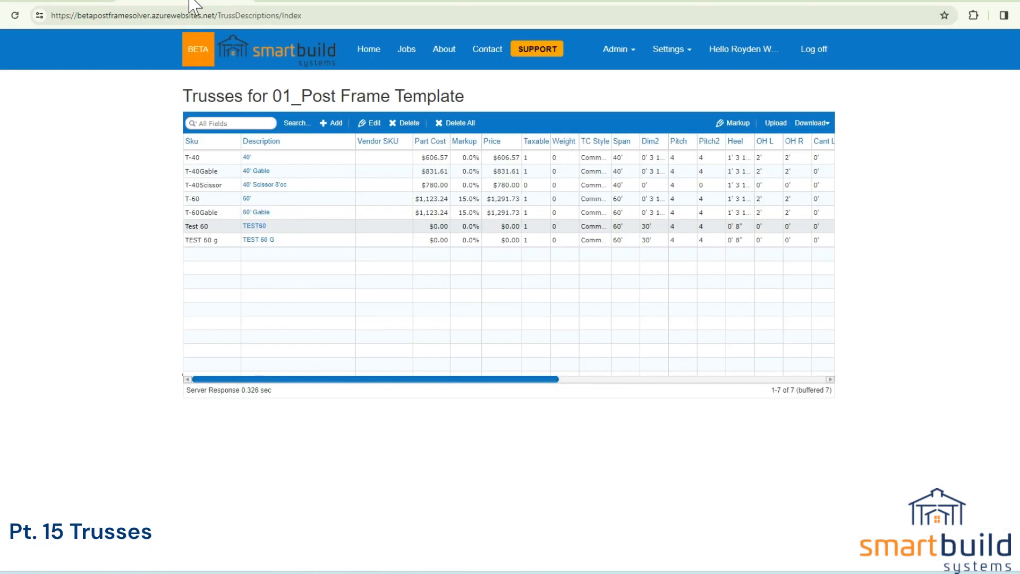
click(15, 16)
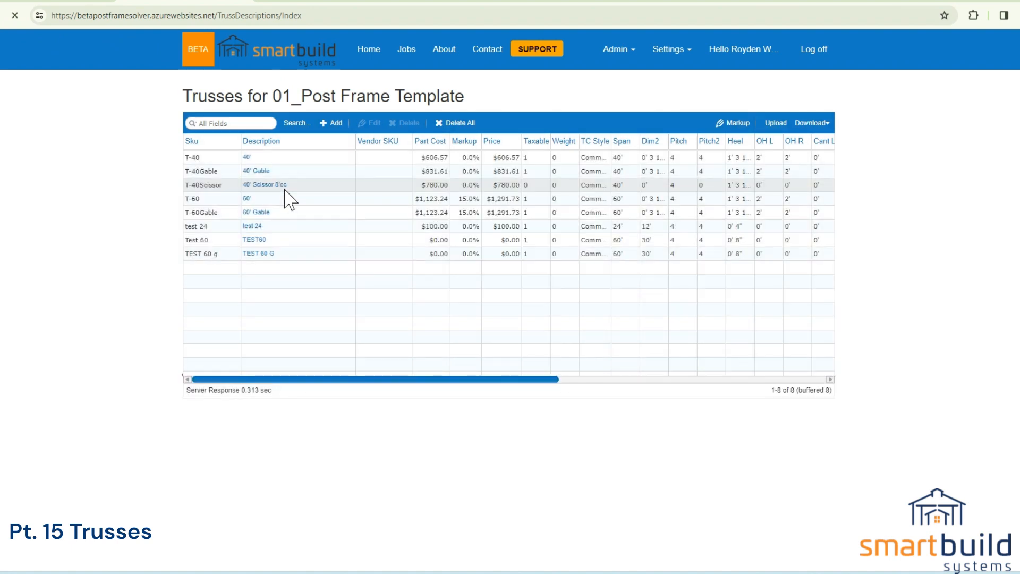
click(257, 227)
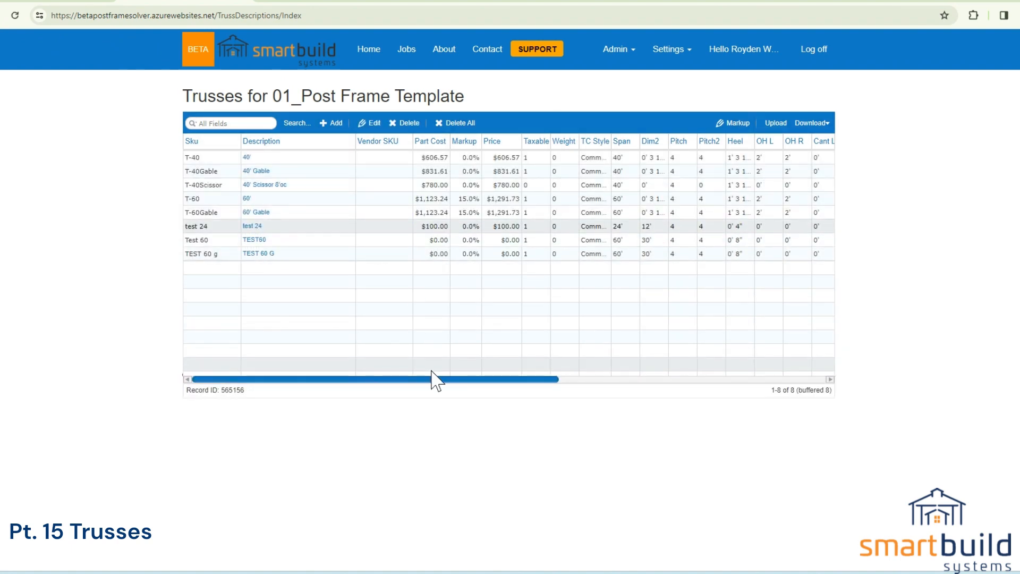
drag(432, 378, 628, 387)
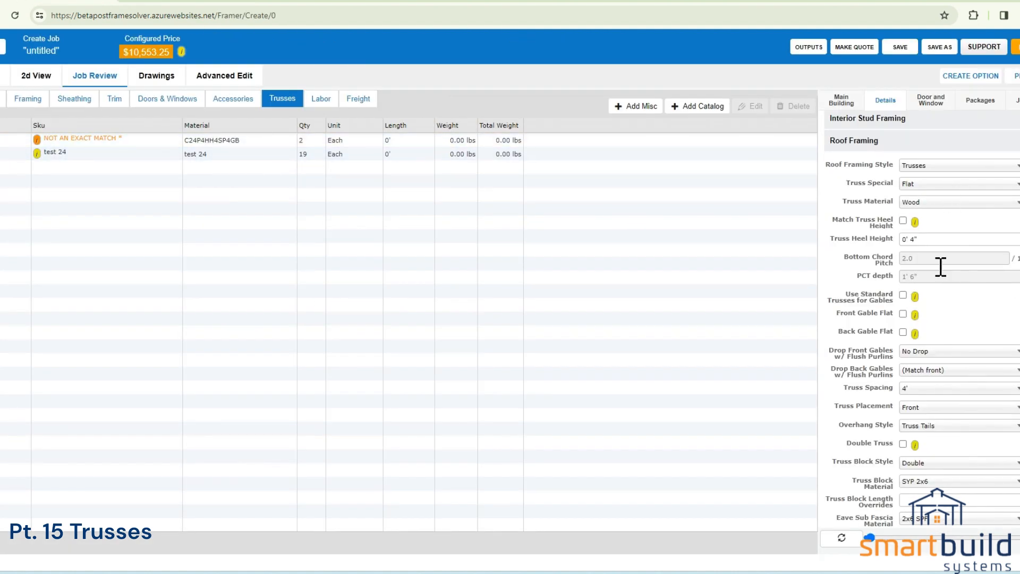
Step: Compare the job's unmatched gable truss with its closest match and close the comparison without adding it
click(37, 139)
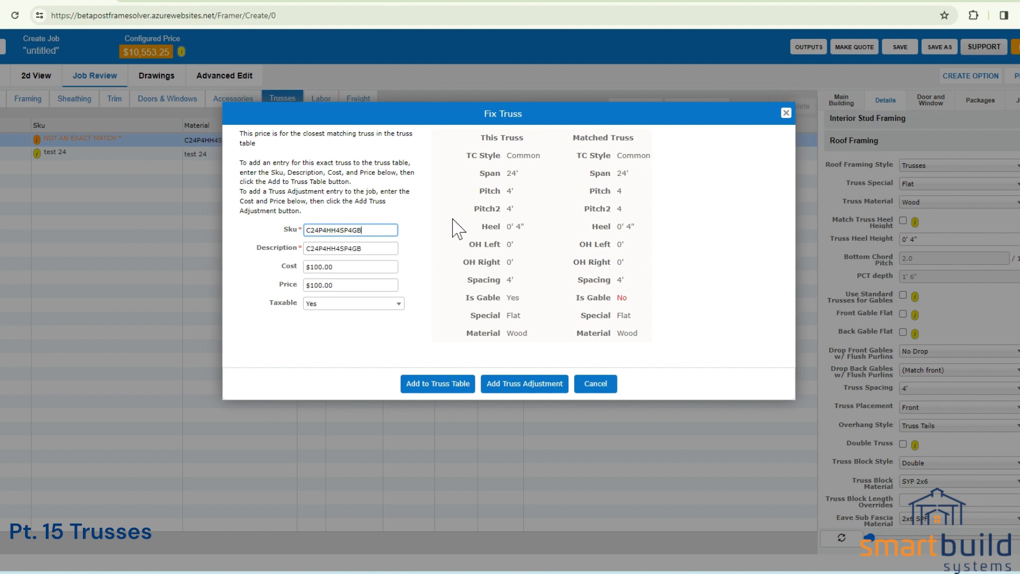
click(611, 384)
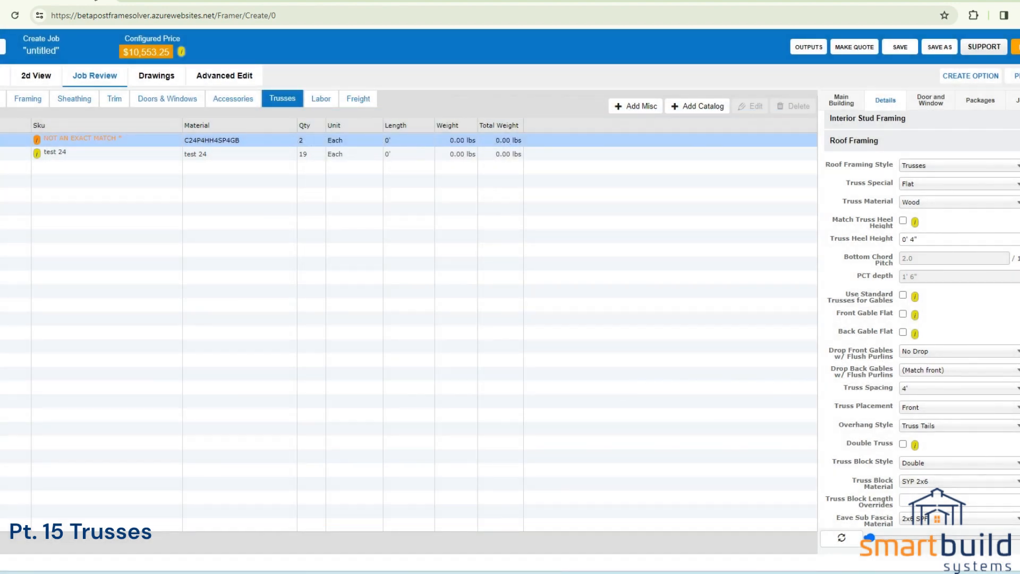
Step: Return to the template's truss list, download it as a spreadsheet and open the file in Excel
click(197, 3)
drag(512, 387, 255, 390)
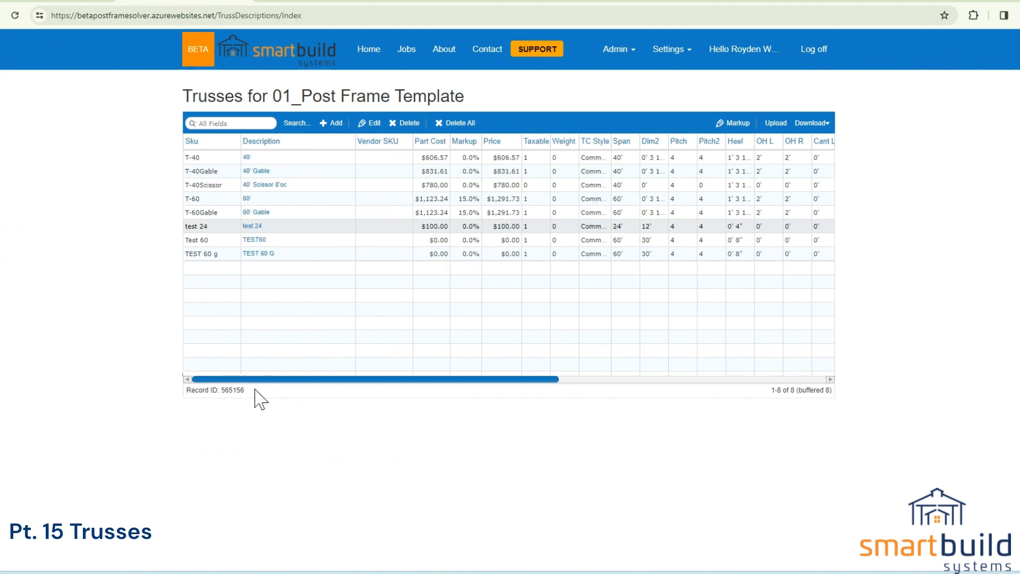
click(816, 123)
click(811, 167)
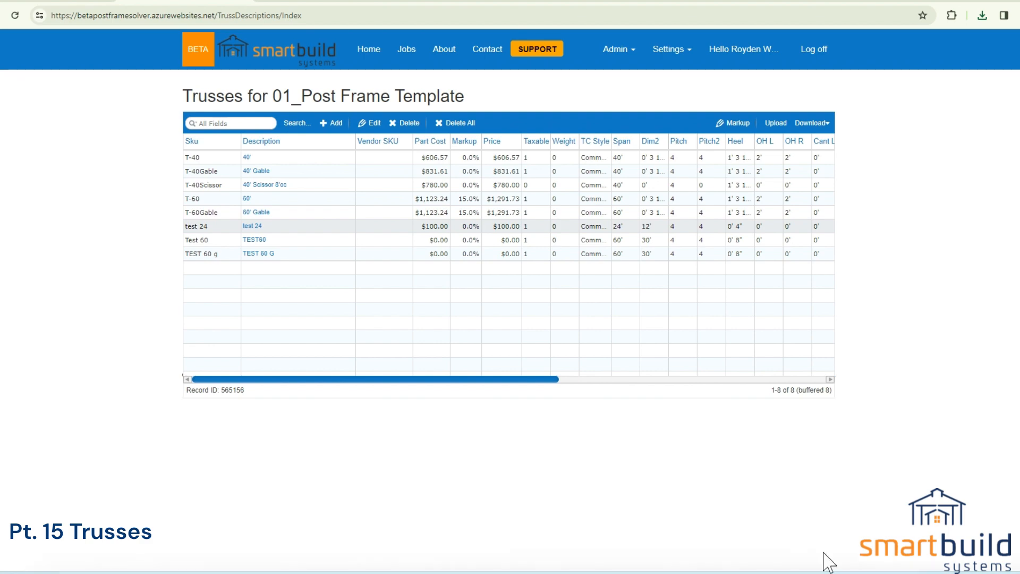
drag(824, 553, 470, 28)
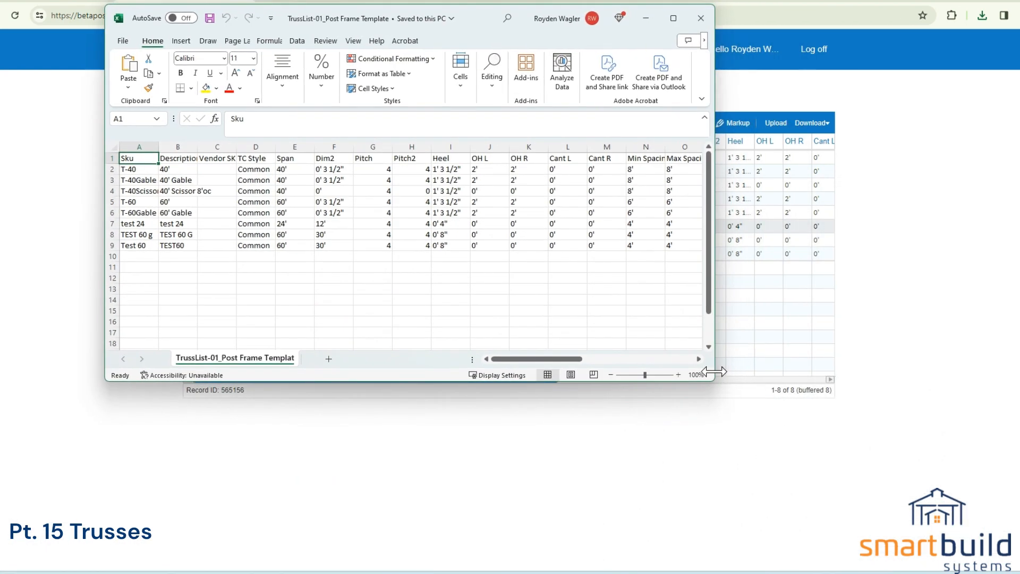
Step: Enlarge the spreadsheet window, examine the truss list's columns from Sku through Keystone Width, and minimize the workbook
drag(713, 371, 1018, 555)
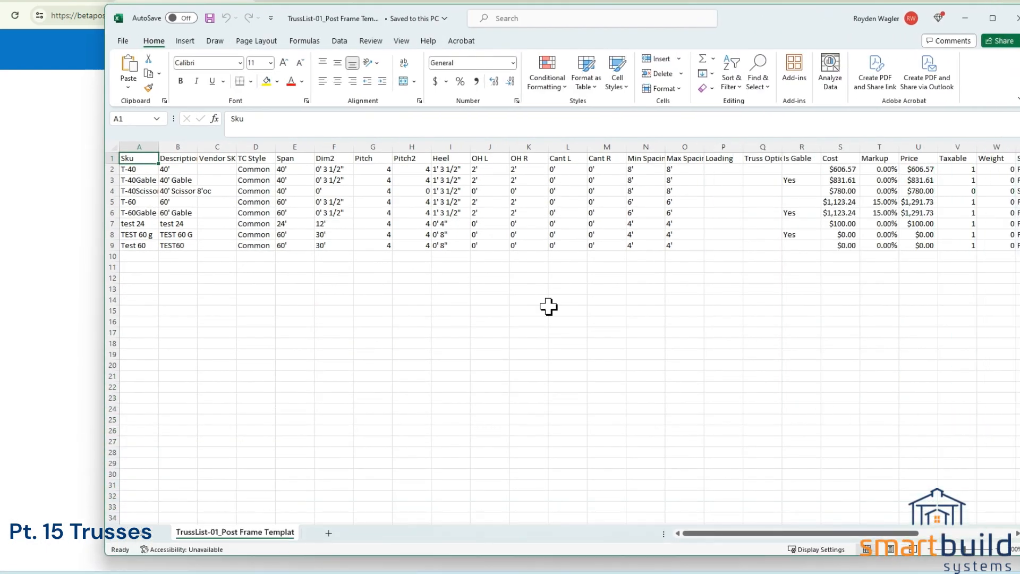
mouse_move(137, 164)
mouse_down()
mouse_move(137, 223)
mouse_move(139, 169)
mouse_up()
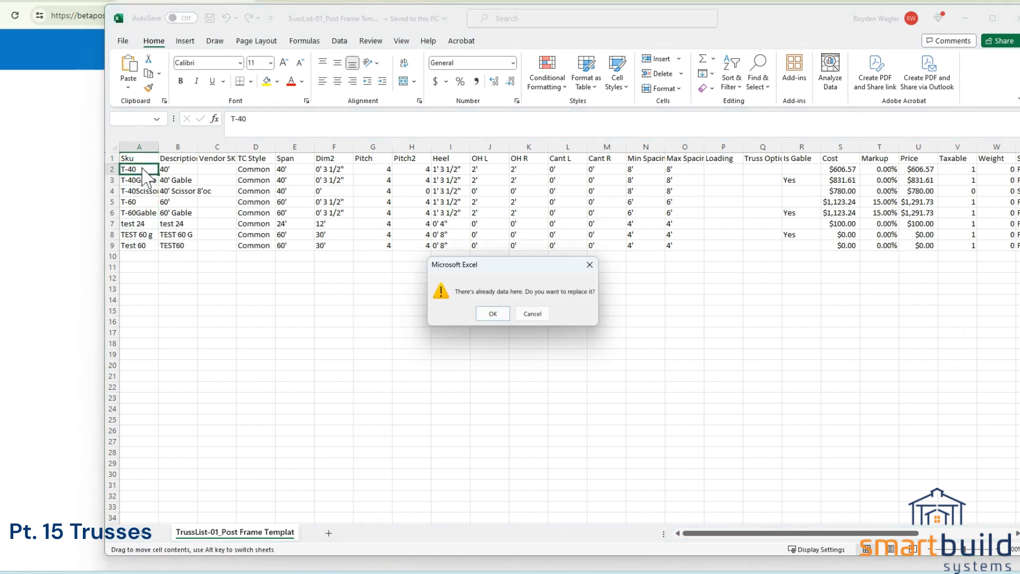
click(532, 313)
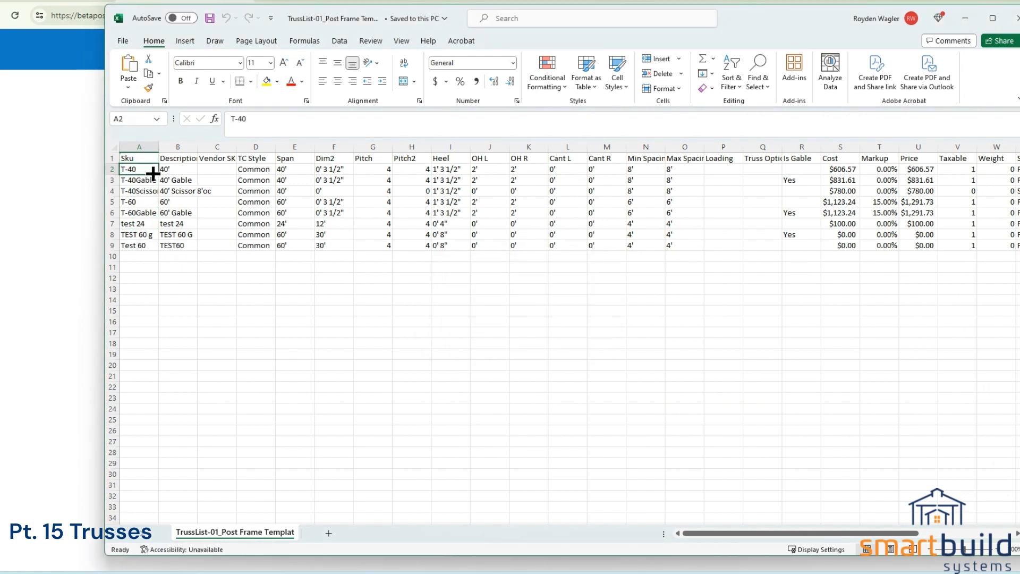
click(171, 160)
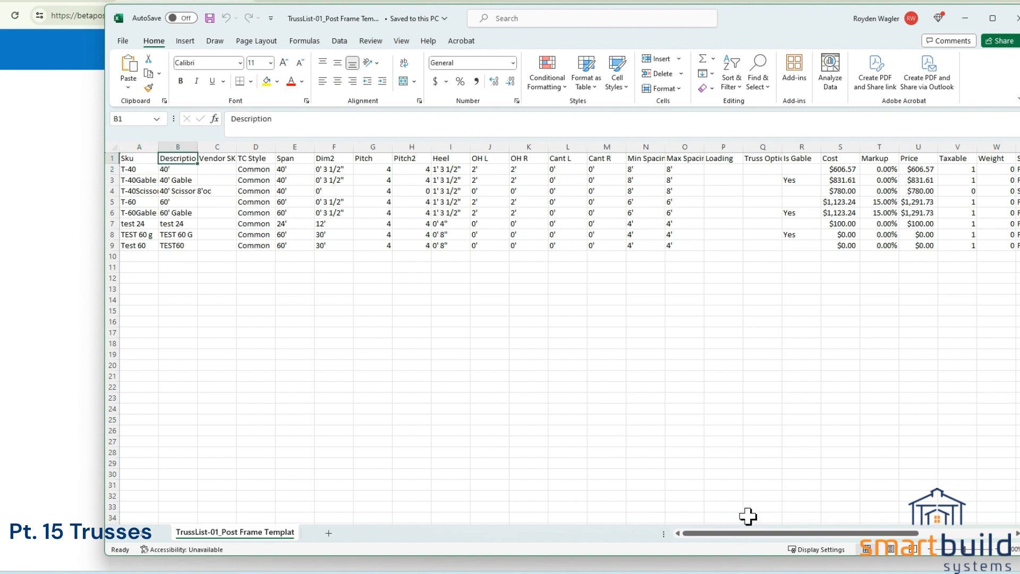
drag(743, 533, 840, 533)
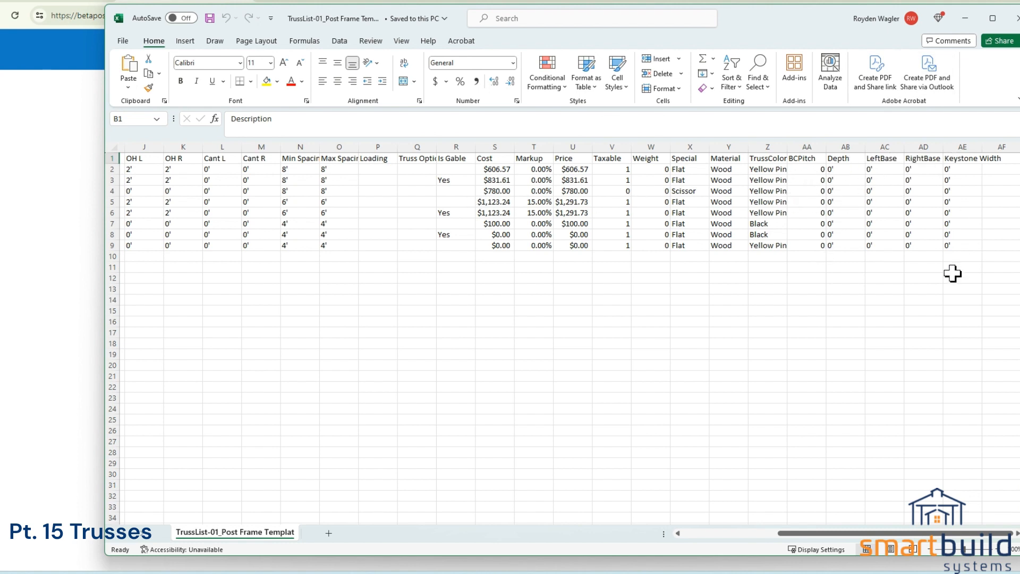
click(964, 20)
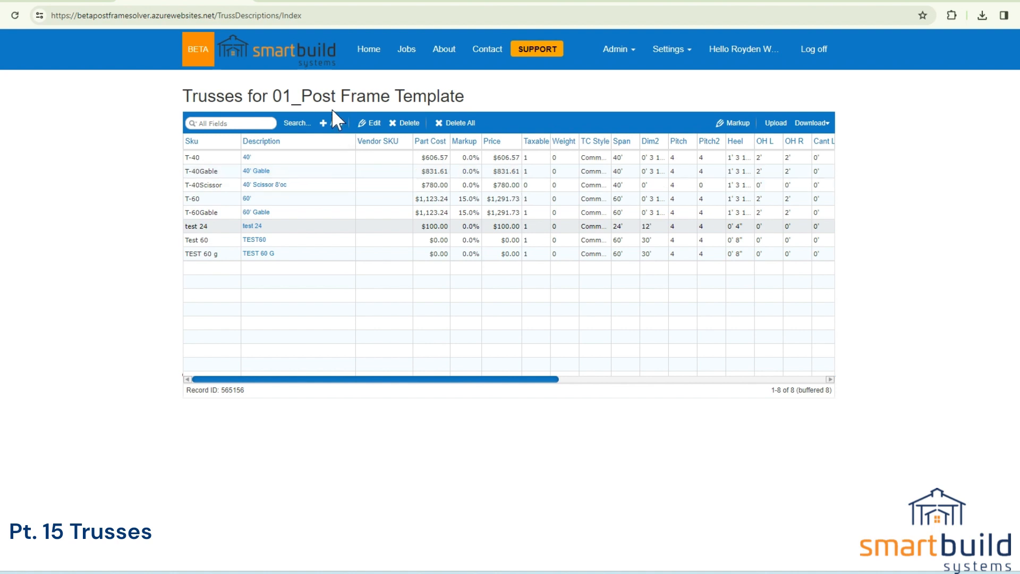
Step: Return to the job's 3D model and change its roof trusses to Parallel Chord Truss with Steel as the material
click(69, 2)
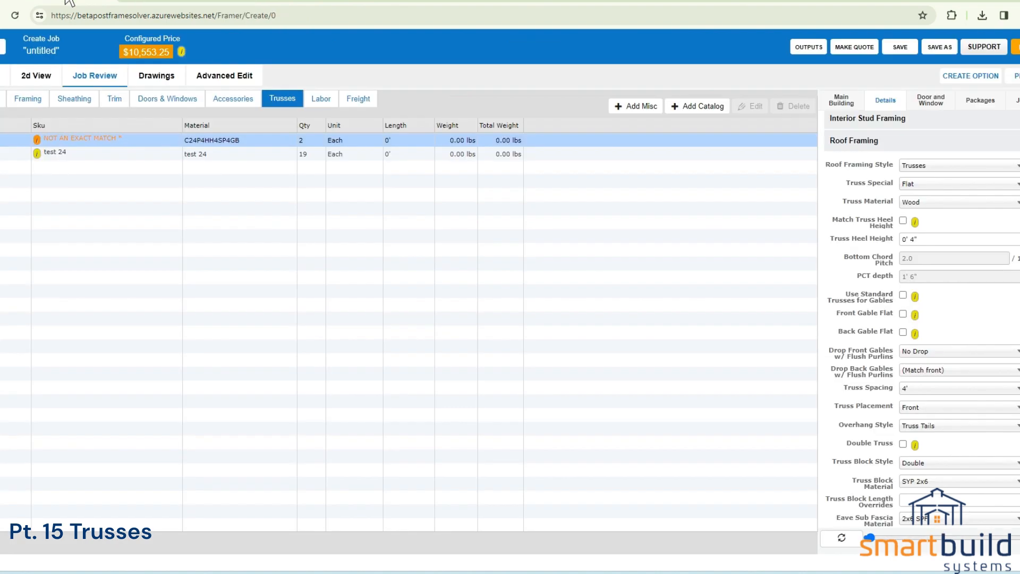
click(4, 76)
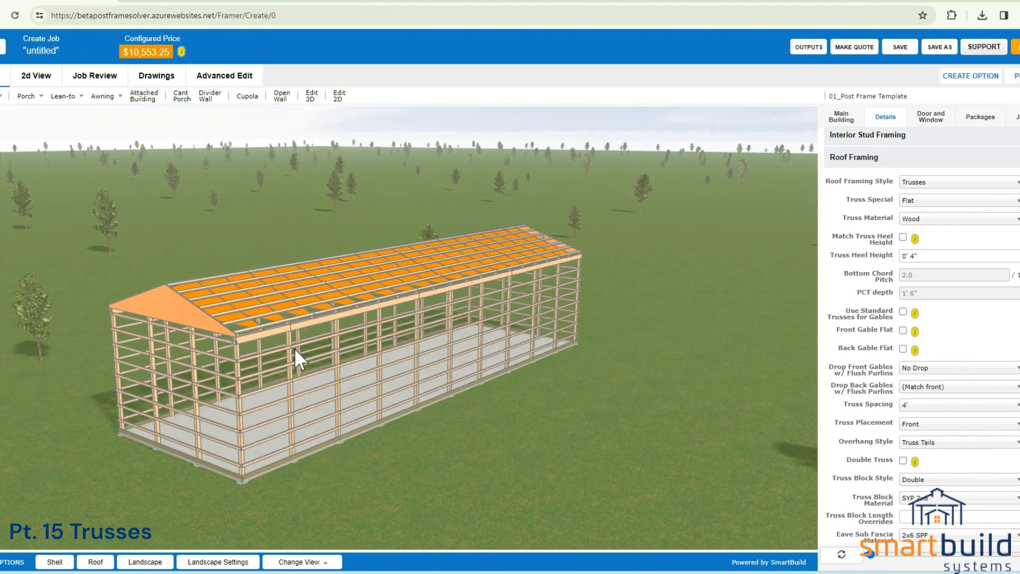
click(952, 200)
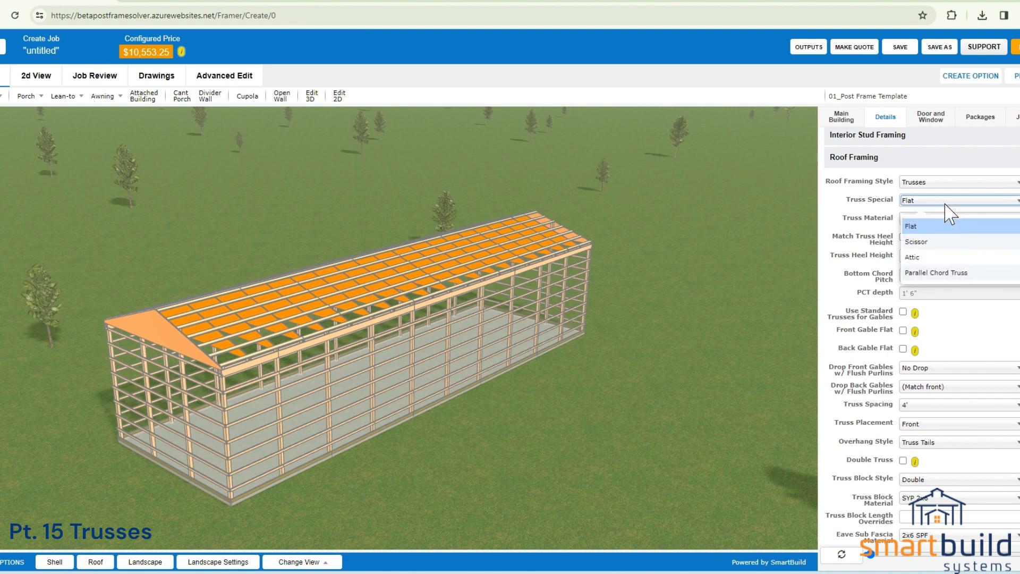
click(935, 273)
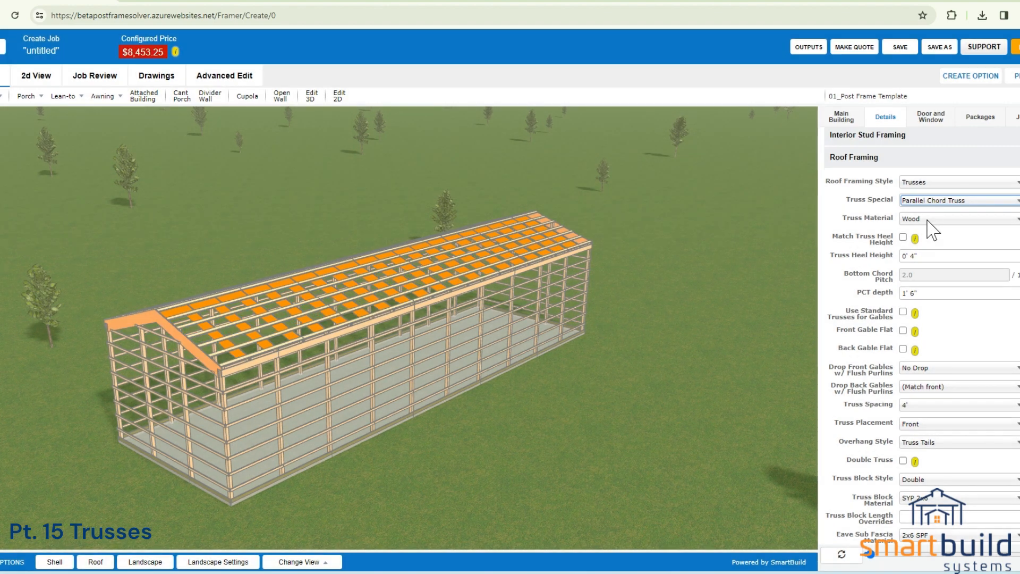
click(928, 222)
click(930, 260)
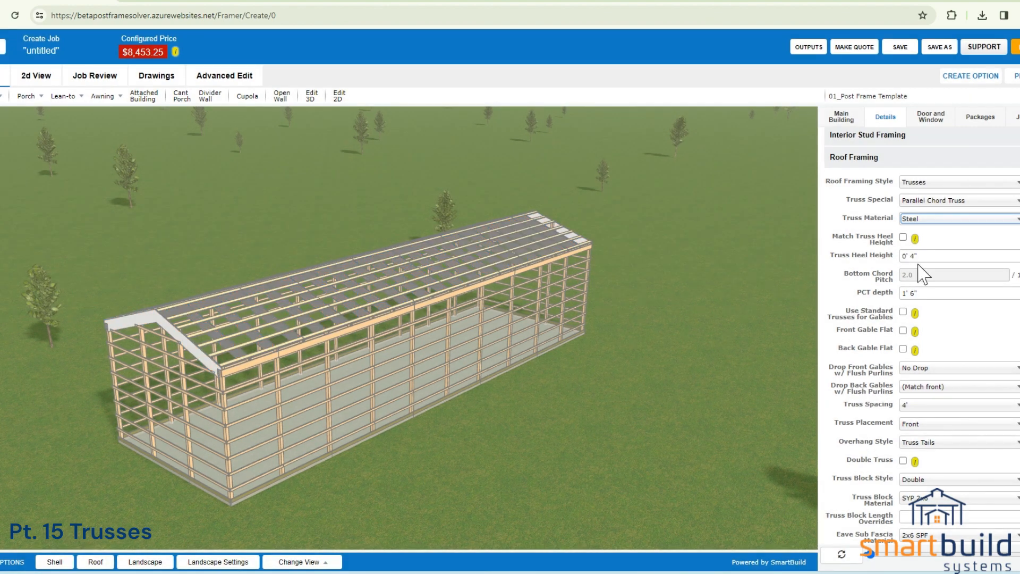
drag(367, 336, 320, 316)
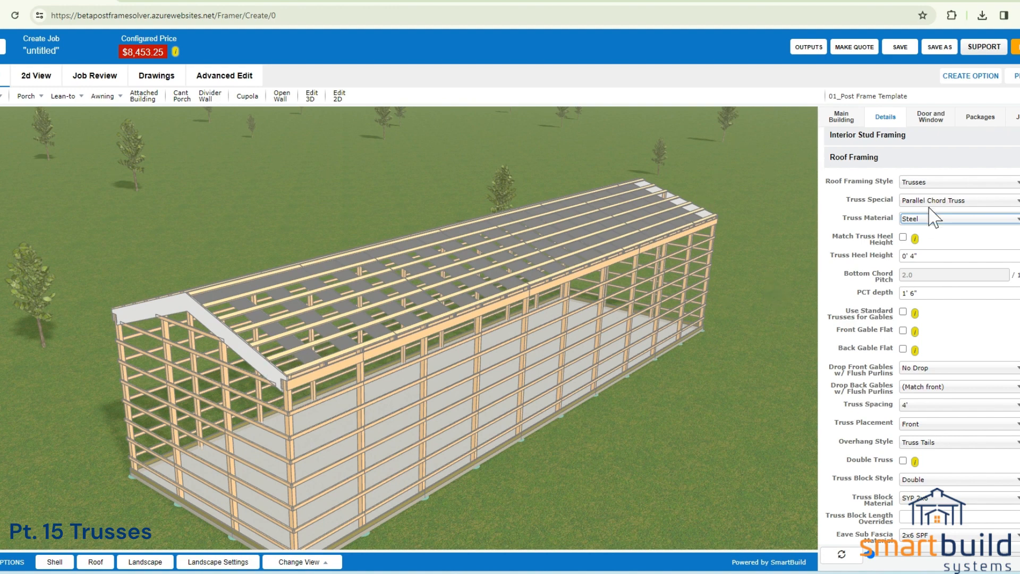
Step: Set the PCT depth to 2' and inspect the roof trusses from the gable end and the long side
click(921, 294)
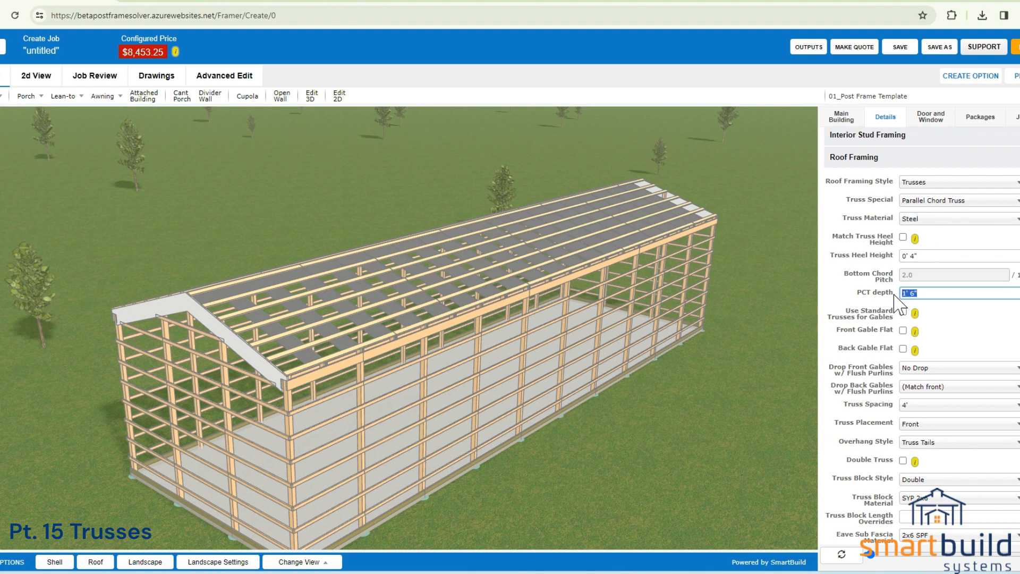
text(2')
key(Tab)
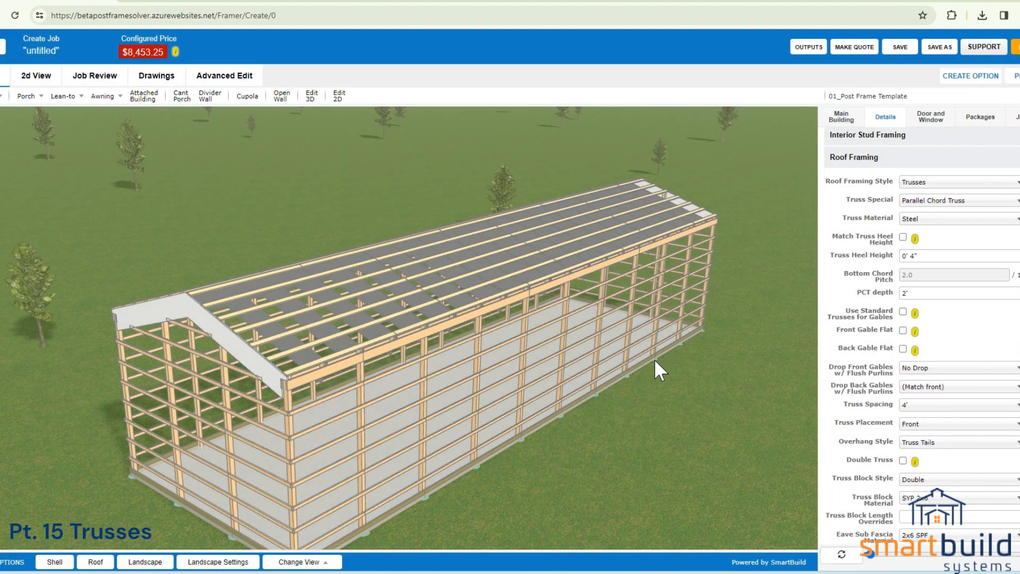
right_drag(655, 359, 612, 361)
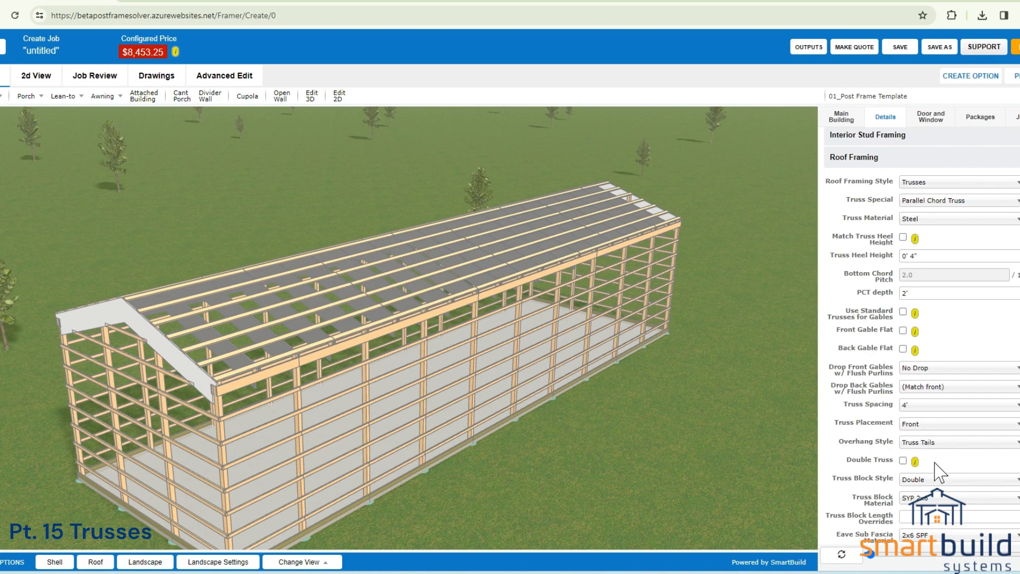
drag(579, 433, 646, 406)
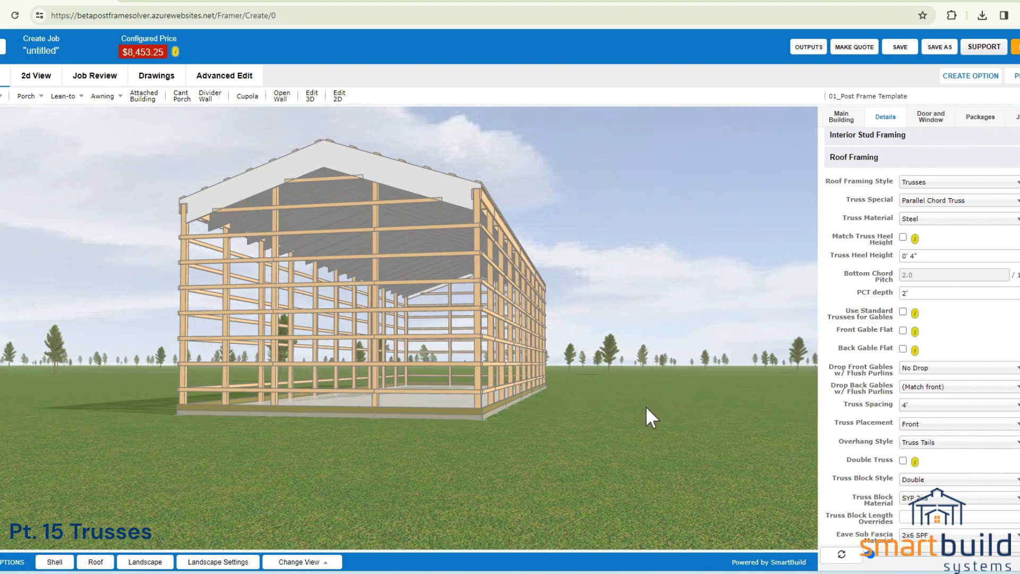
scroll(520, 223, up, 3)
drag(520, 222, 492, 233)
scroll(464, 250, up, 3)
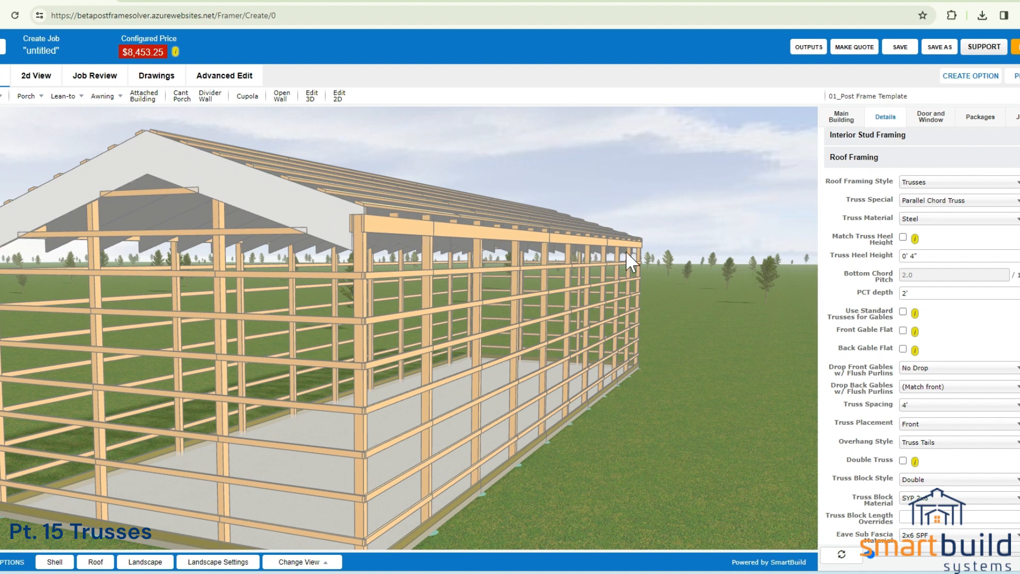
drag(643, 258, 595, 260)
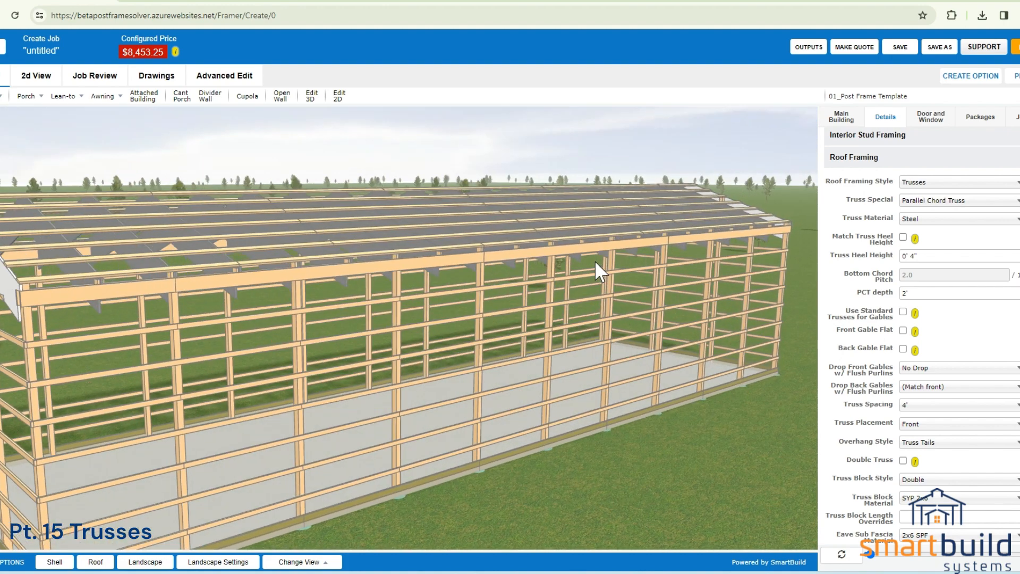
scroll(611, 310, down, 2)
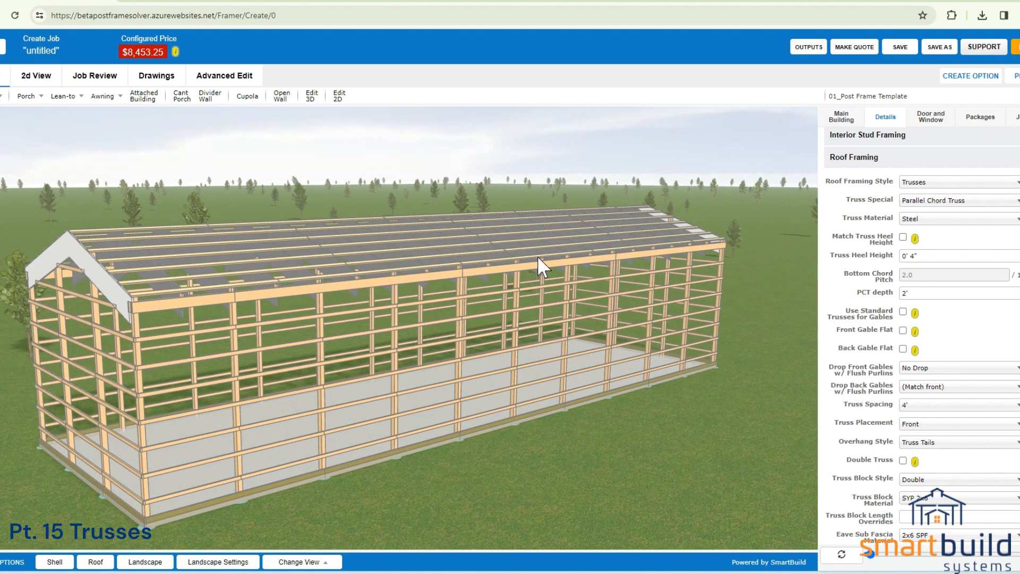
Step: Add the job's unmatched non-gable steel truss to the truss table with the Sku "test 24 steel"
click(105, 78)
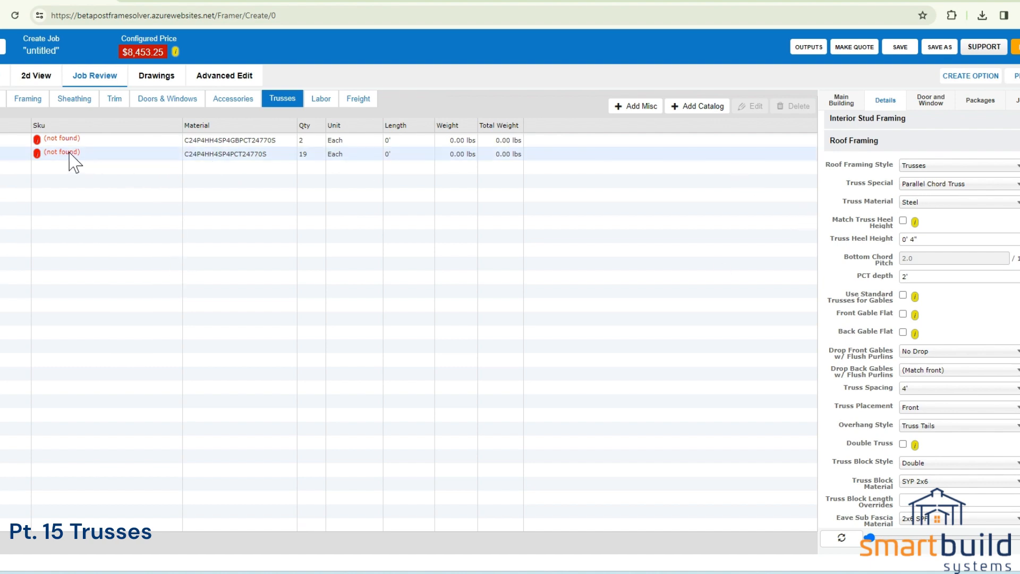
click(38, 154)
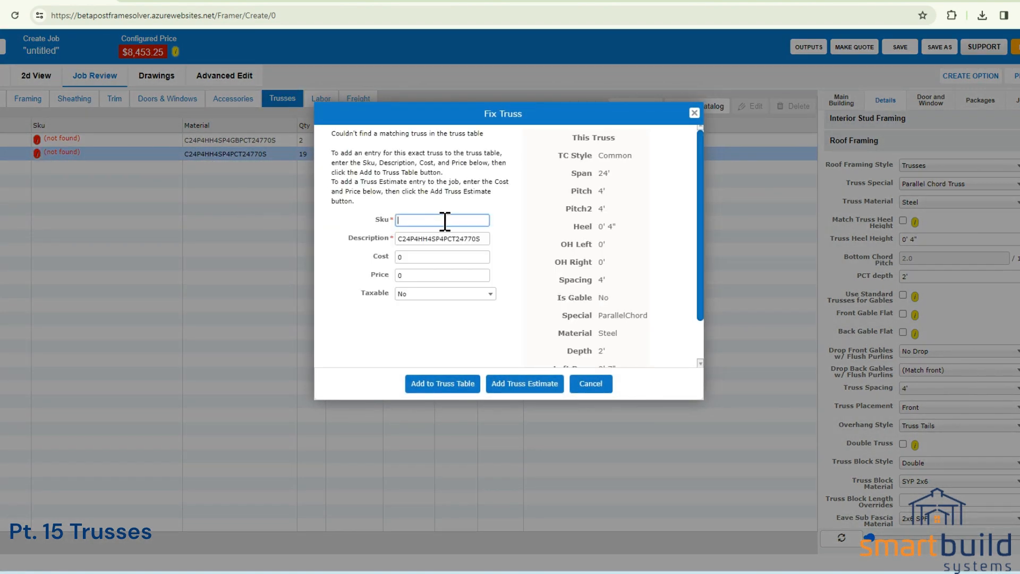
click(435, 221)
text(test 24 steel)
drag(482, 240, 389, 243)
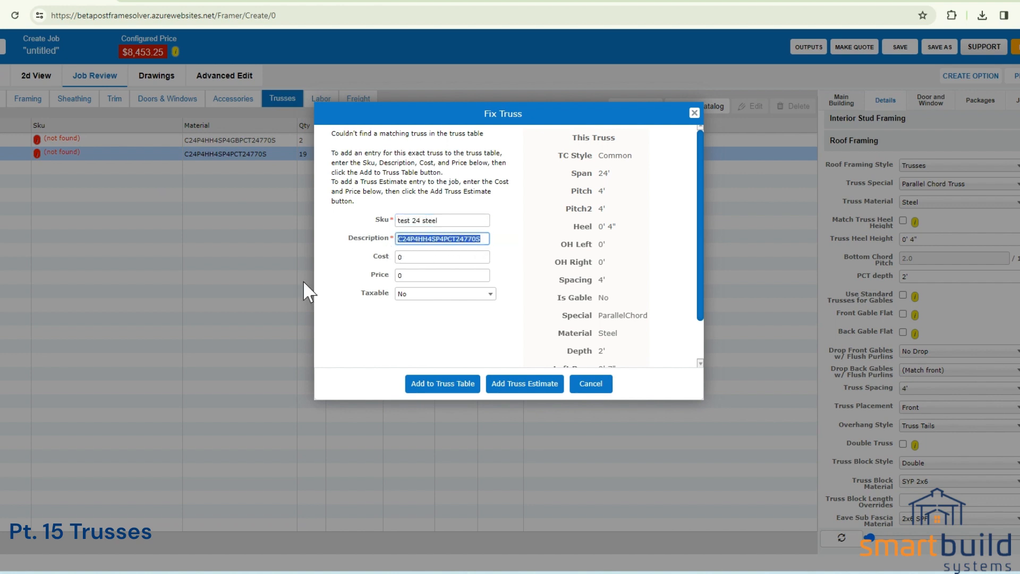
scroll(587, 278, down, 1)
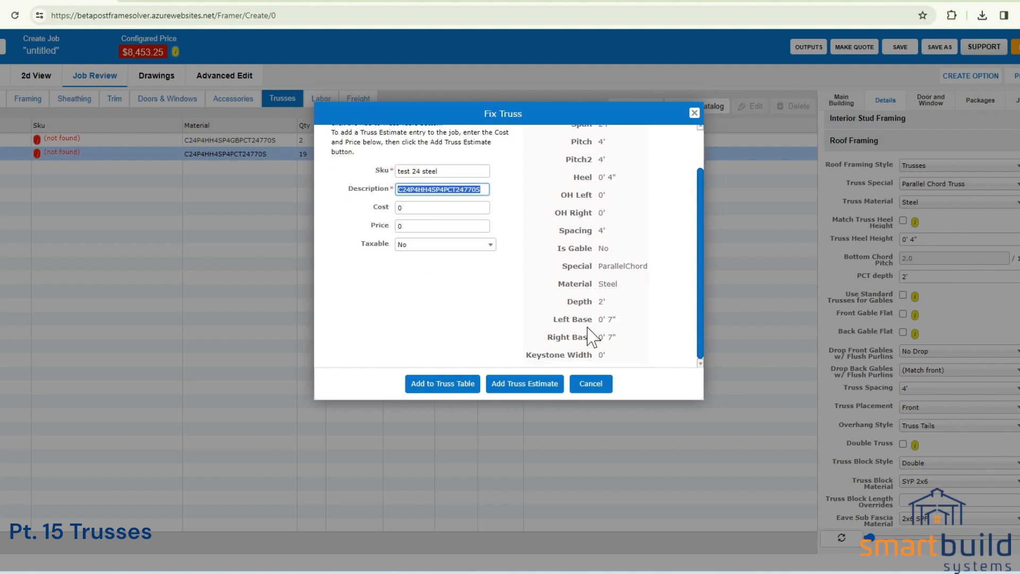
click(468, 384)
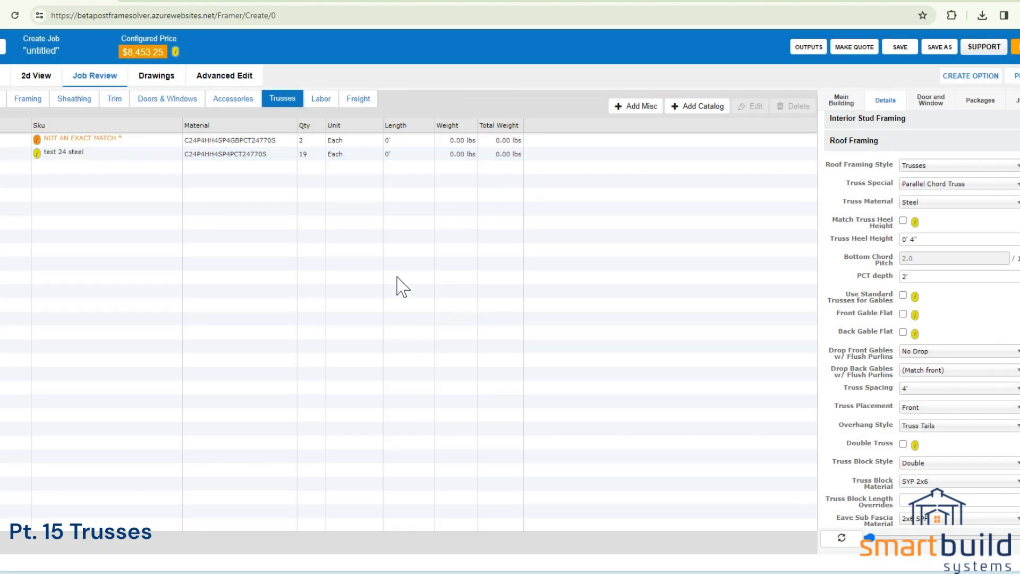
Step: Examine the webbing of the steel parallel chord trusses in the 3D model from the gable end, above and the side
click(6, 79)
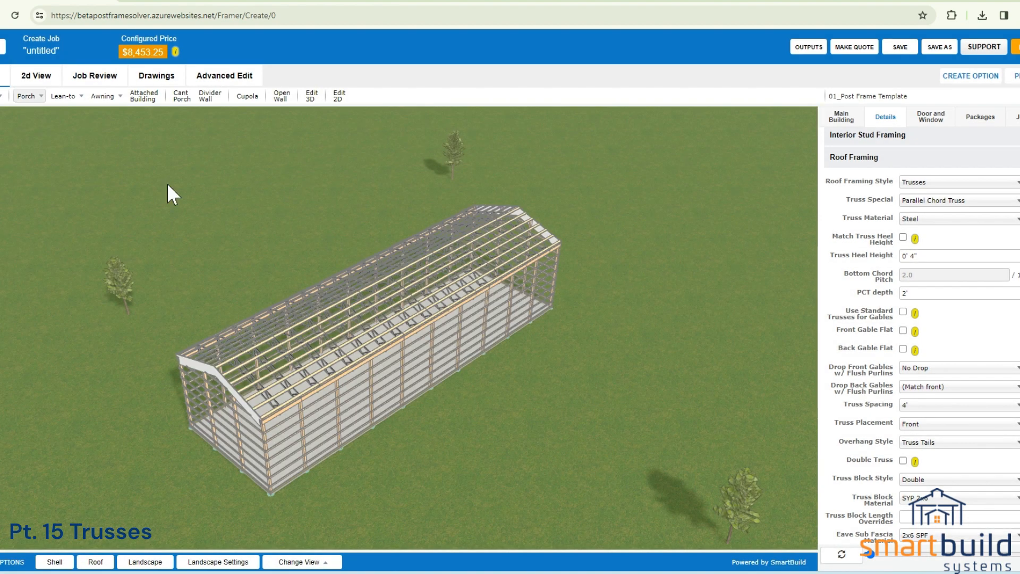
scroll(303, 345, up, 5)
drag(300, 335, 454, 272)
scroll(454, 270, up, 3)
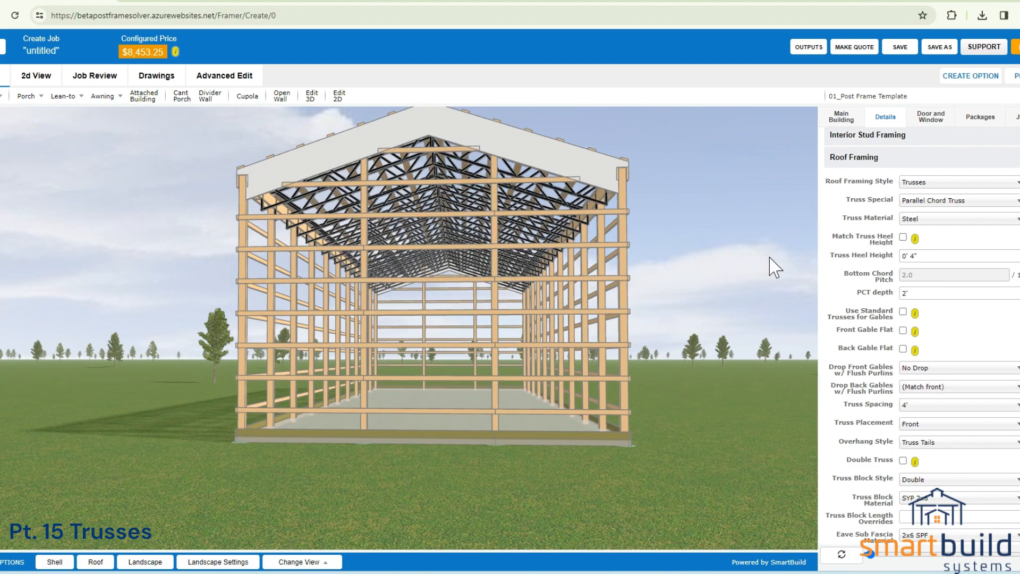
drag(772, 258, 585, 244)
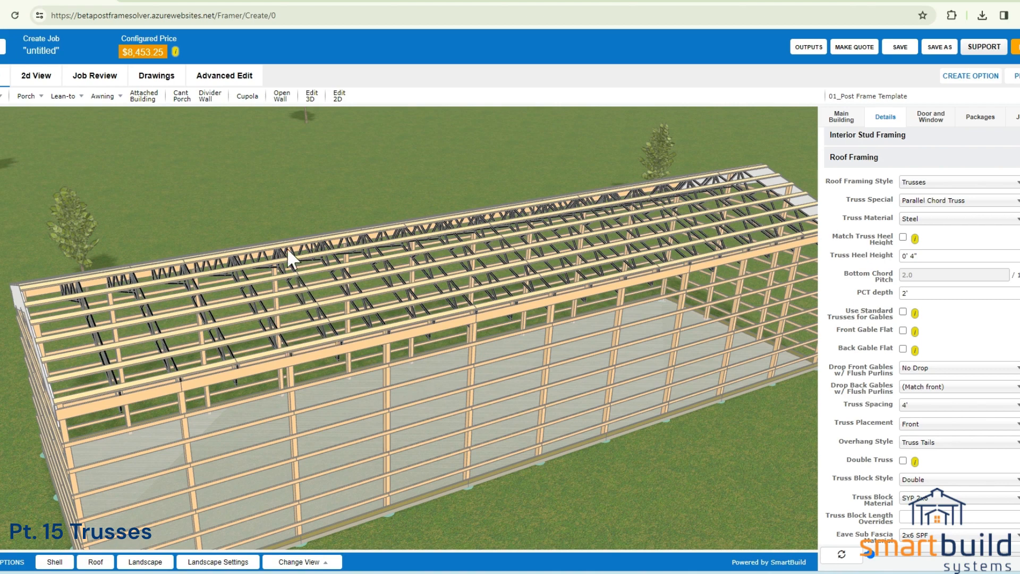
drag(256, 332, 432, 218)
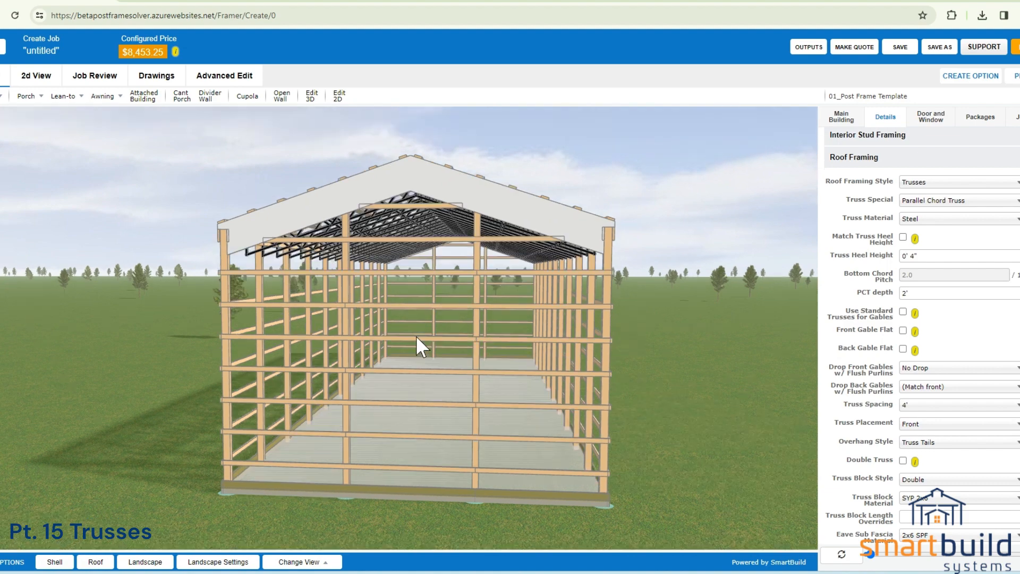
drag(416, 346, 367, 353)
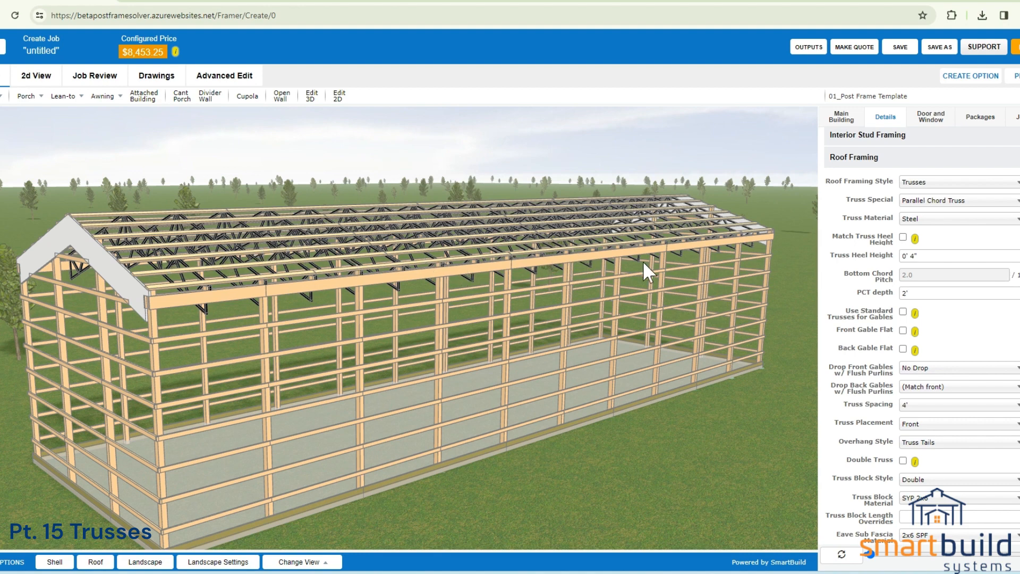
scroll(431, 238, up, 3)
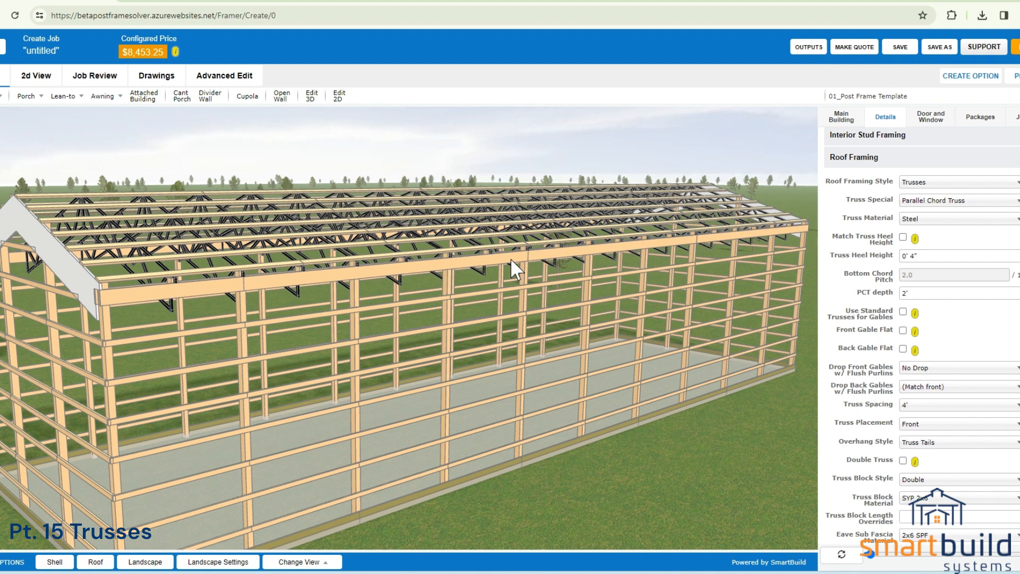
scroll(510, 257, down, 3)
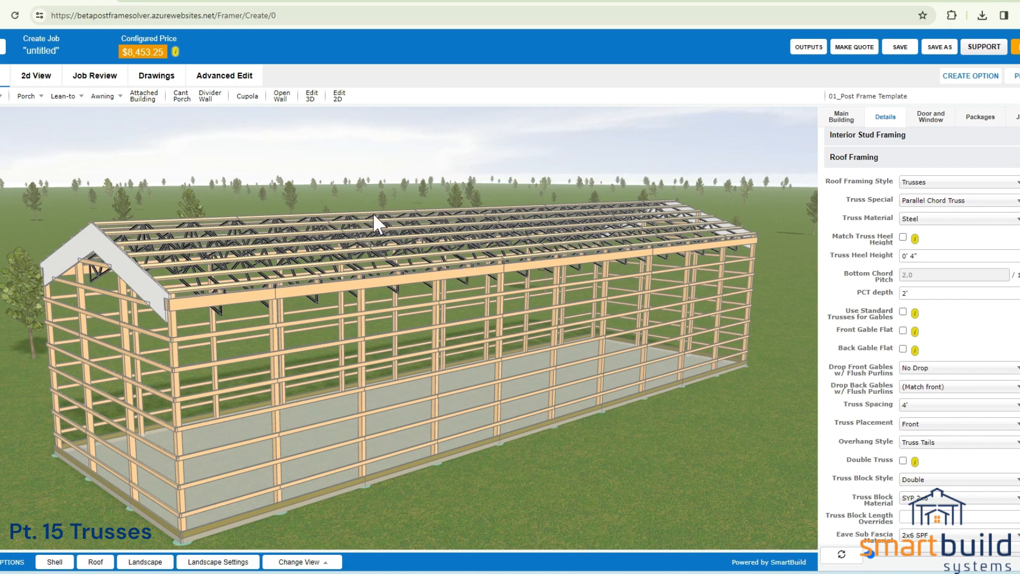
drag(374, 216, 489, 287)
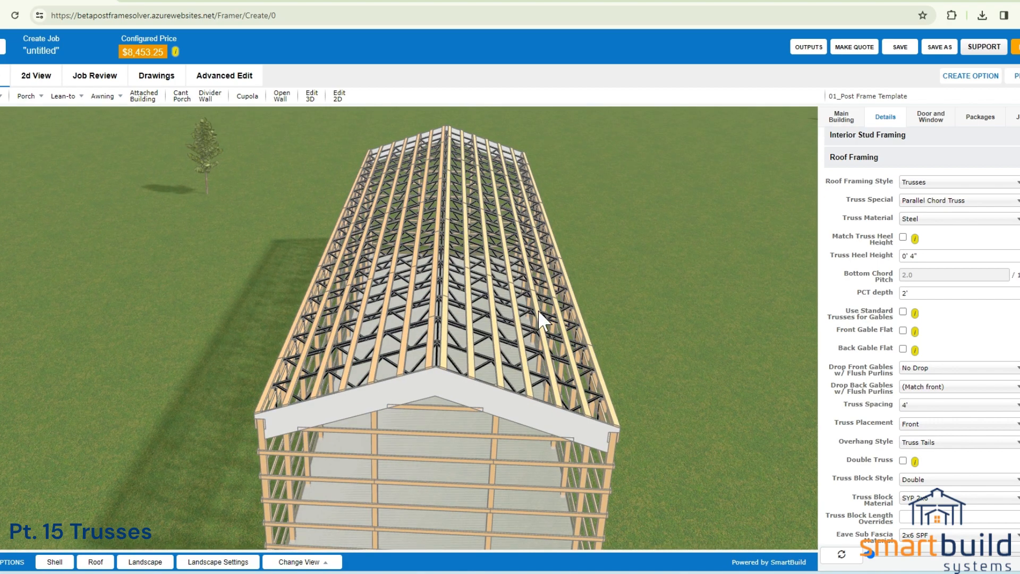
drag(538, 309, 448, 226)
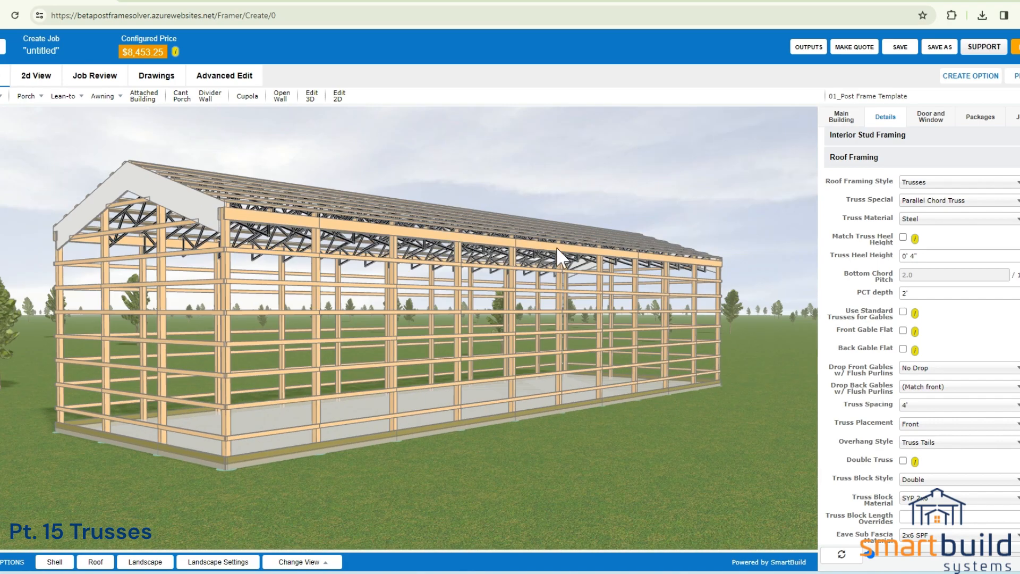
drag(556, 254, 561, 295)
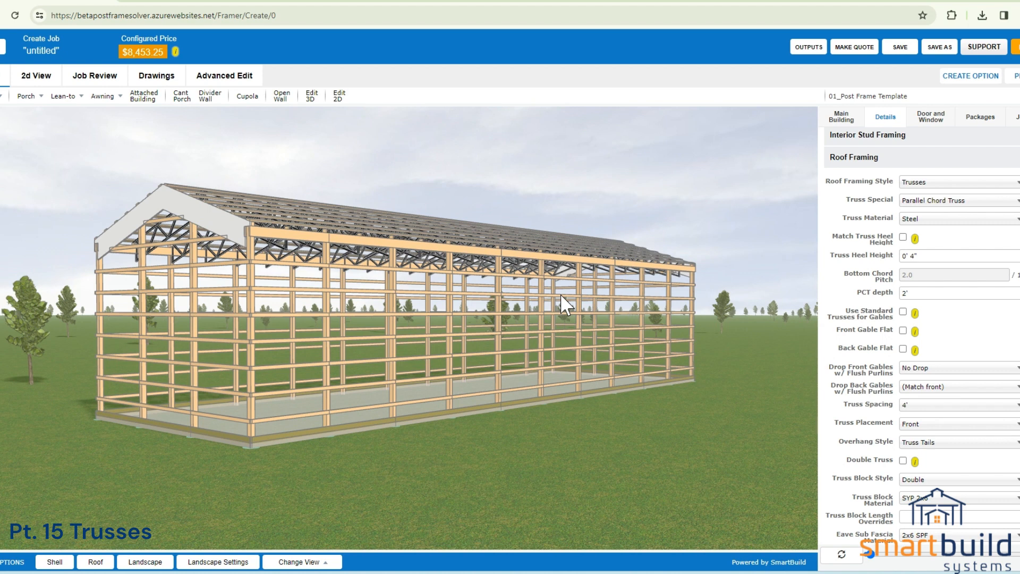
Step: Change the roof trusses to Scissor with Wood as the material and view them from above and the side
click(941, 206)
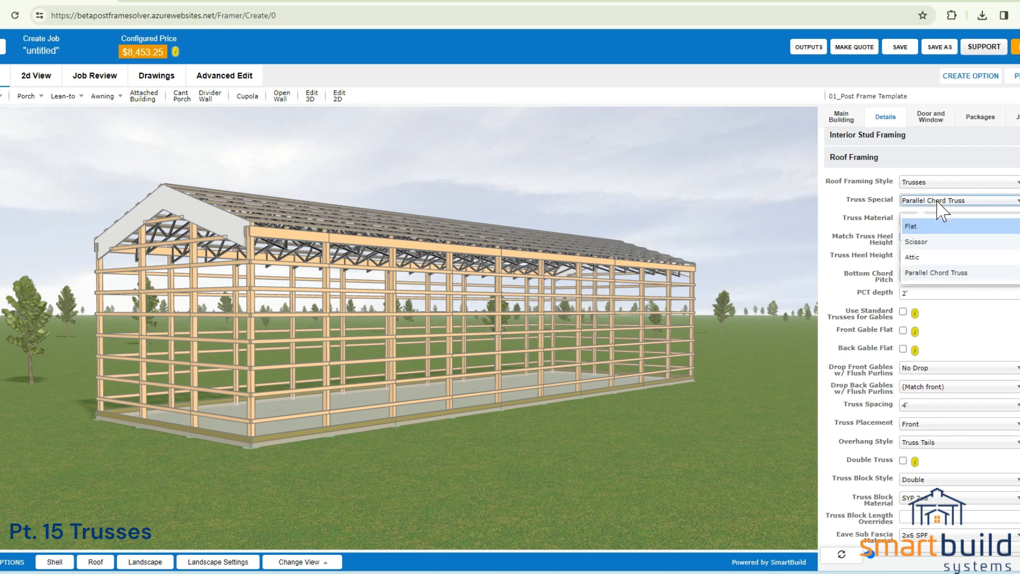
click(925, 247)
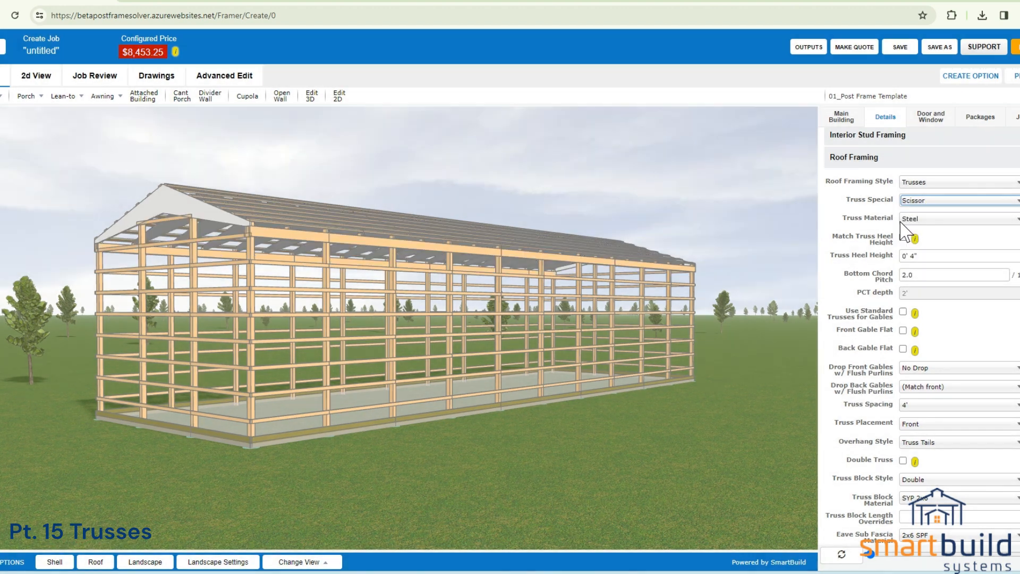
click(914, 219)
click(915, 244)
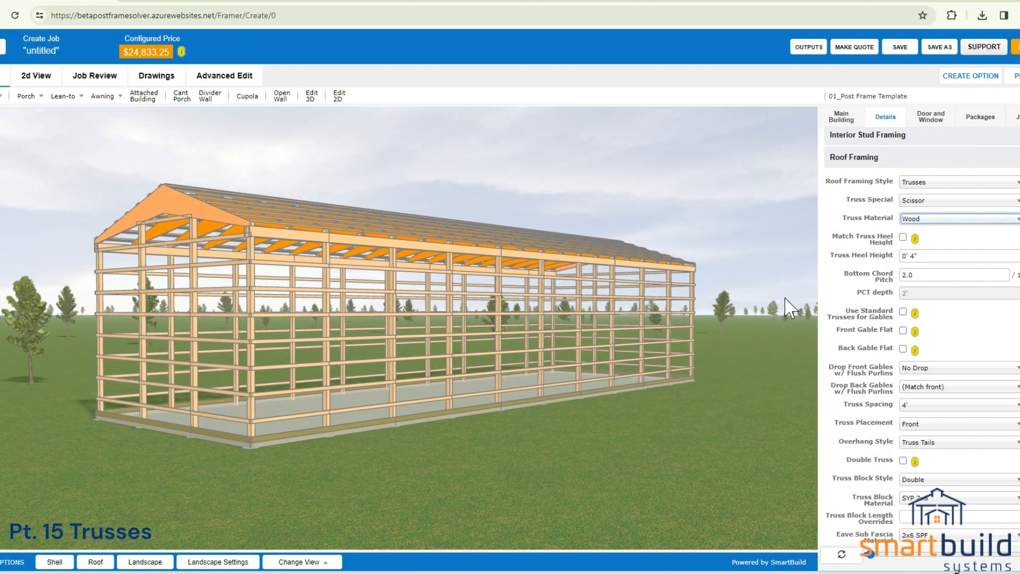
drag(784, 297, 709, 356)
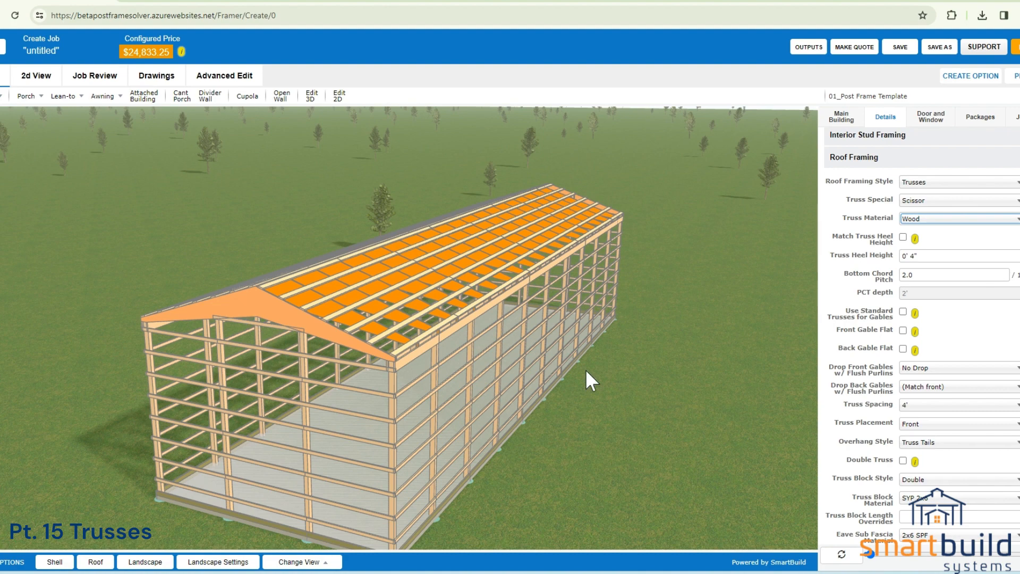
drag(757, 365, 691, 353)
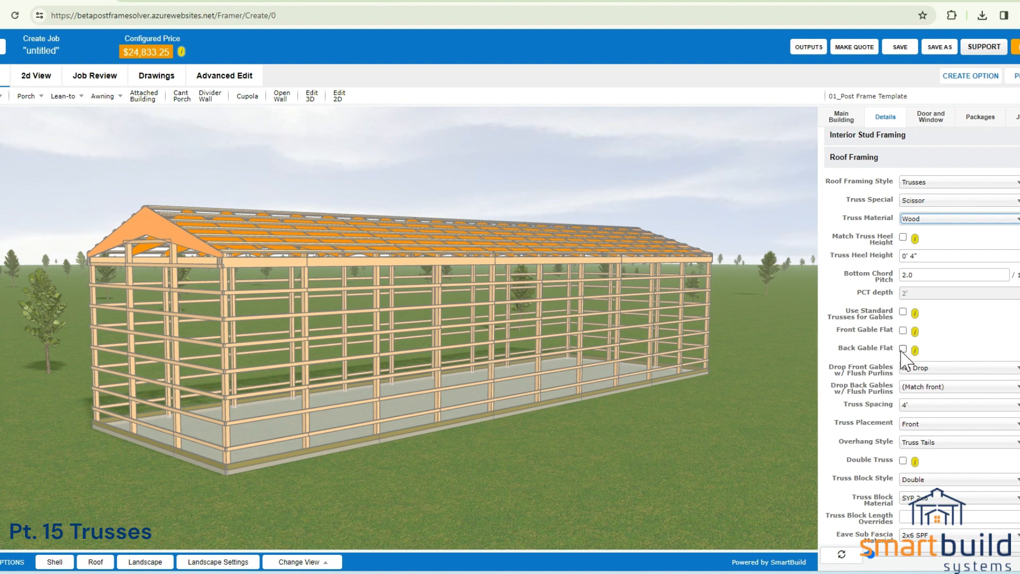
Step: Turn on Front Gable Flat, inspect the front gable in the 3D model, and check the job's truss list
click(903, 330)
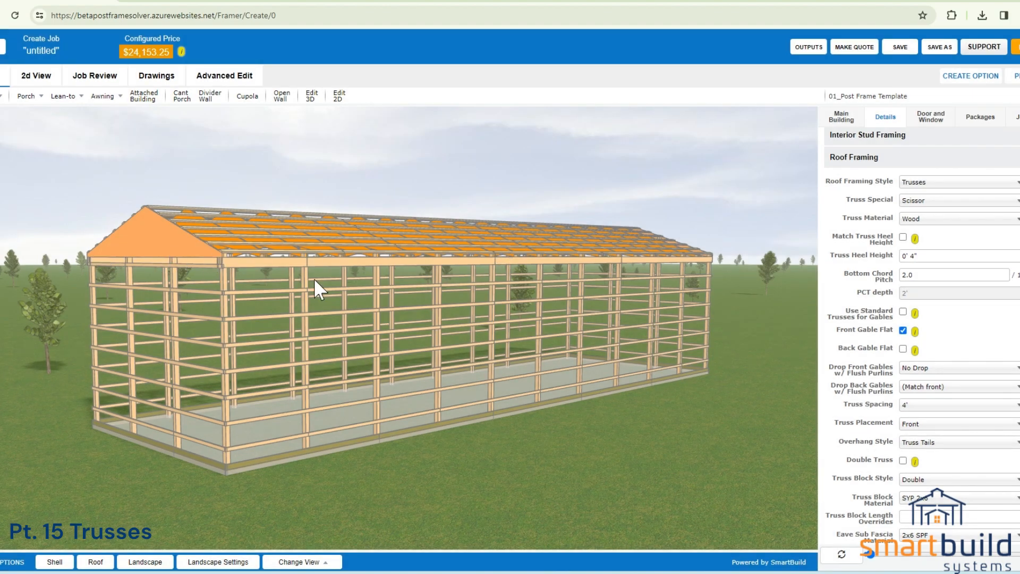
drag(770, 432, 137, 302)
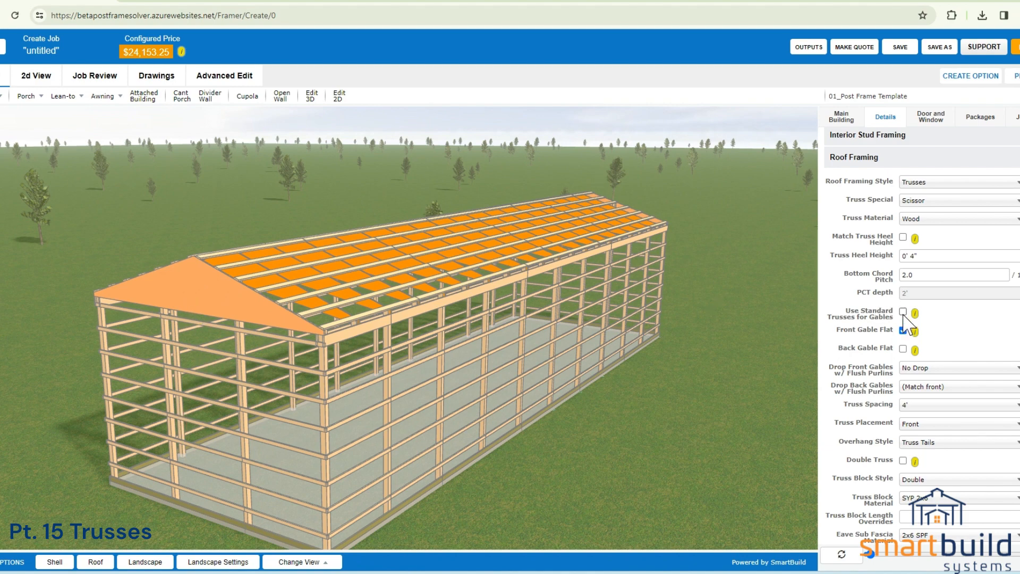
drag(607, 408, 581, 409)
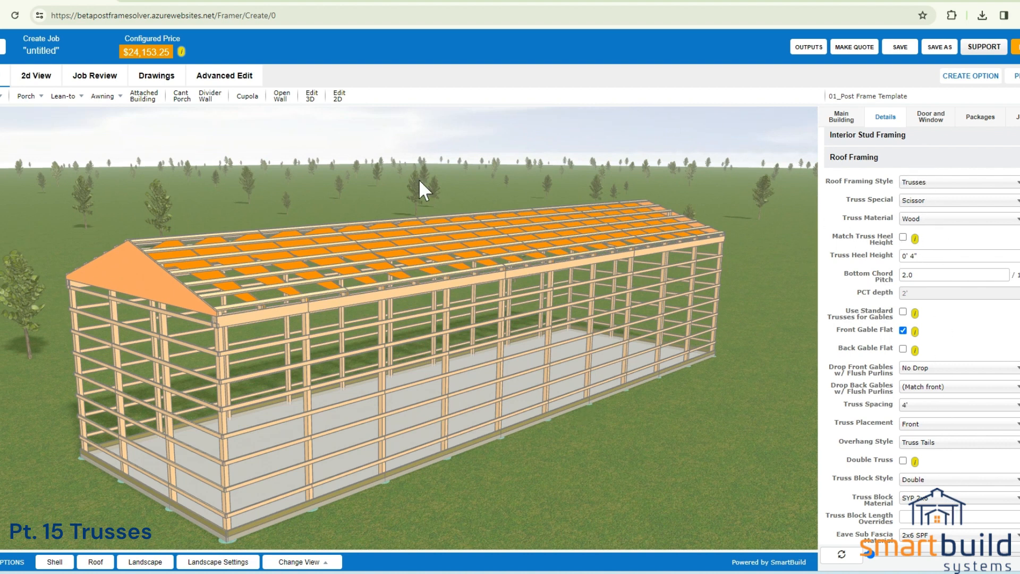
click(87, 79)
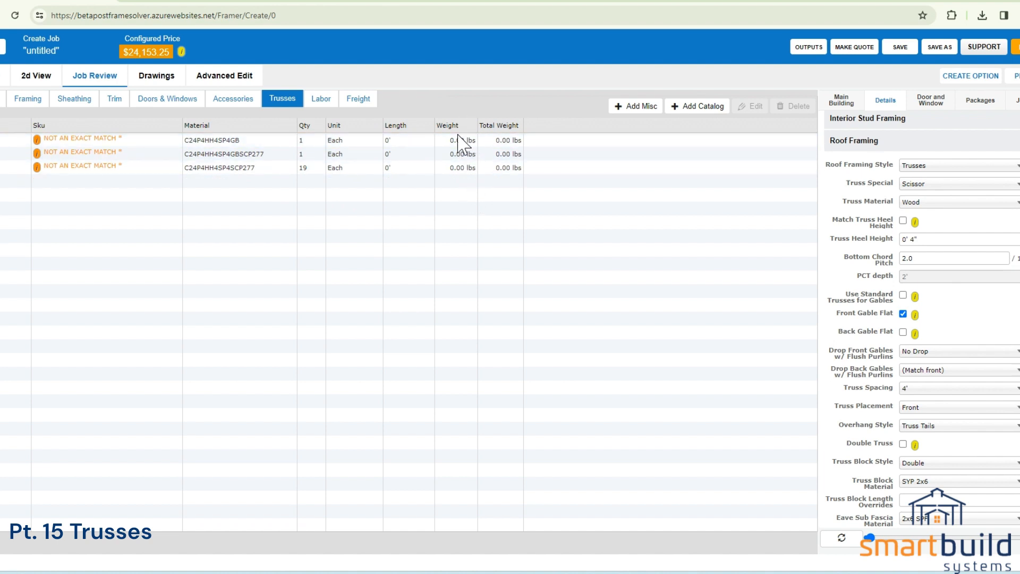
Step: Change the wooden roof trusses to Attic and view them in the 3D model
click(918, 186)
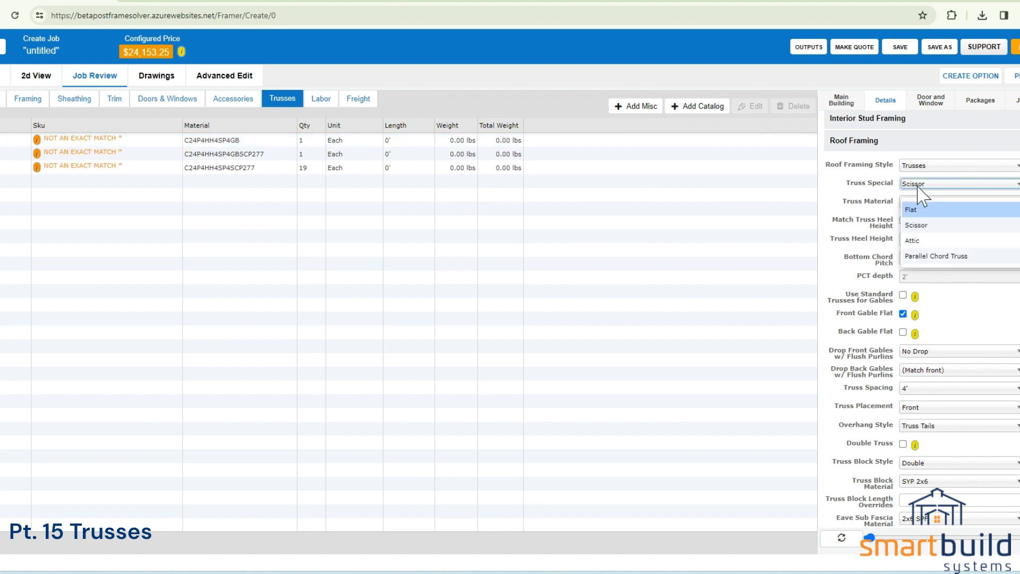
click(913, 242)
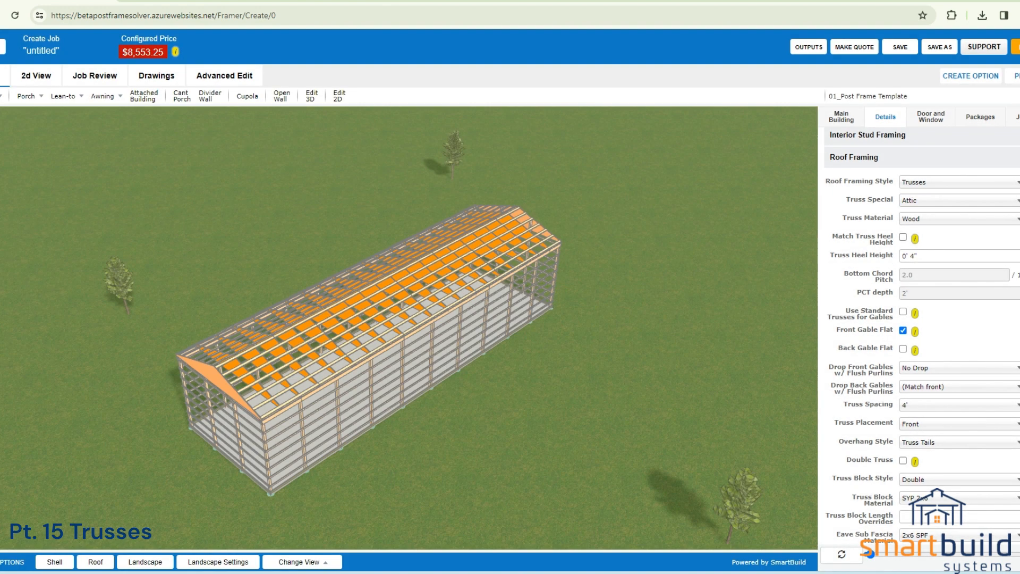
drag(330, 419, 298, 319)
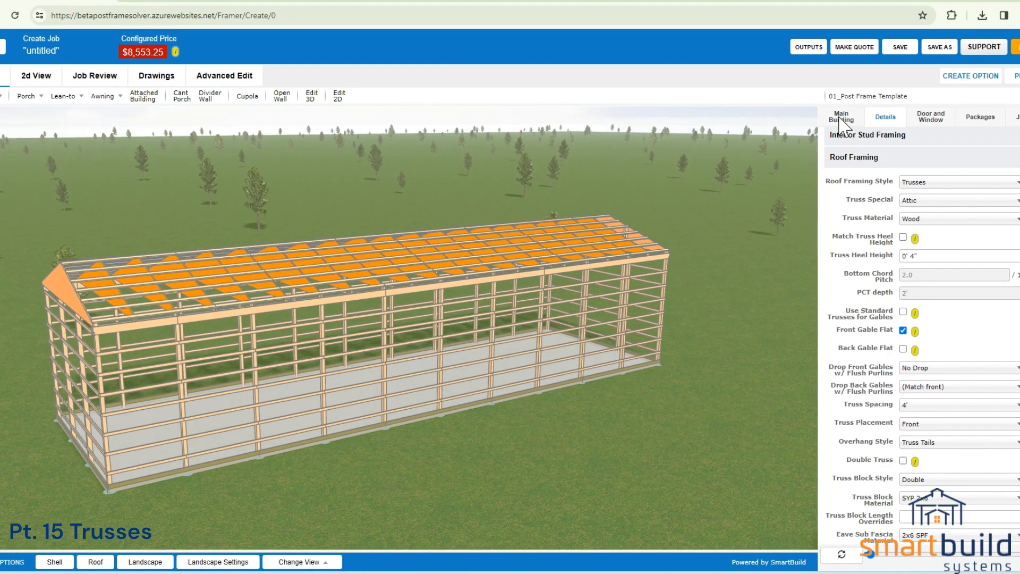
Step: Set the building's roof pitch to 8
click(842, 119)
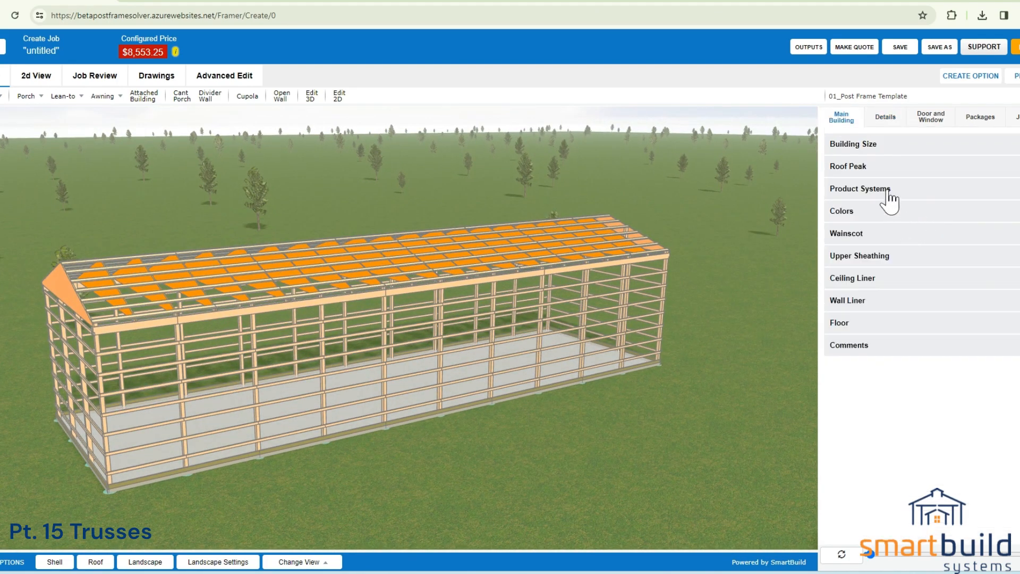
click(877, 144)
click(906, 318)
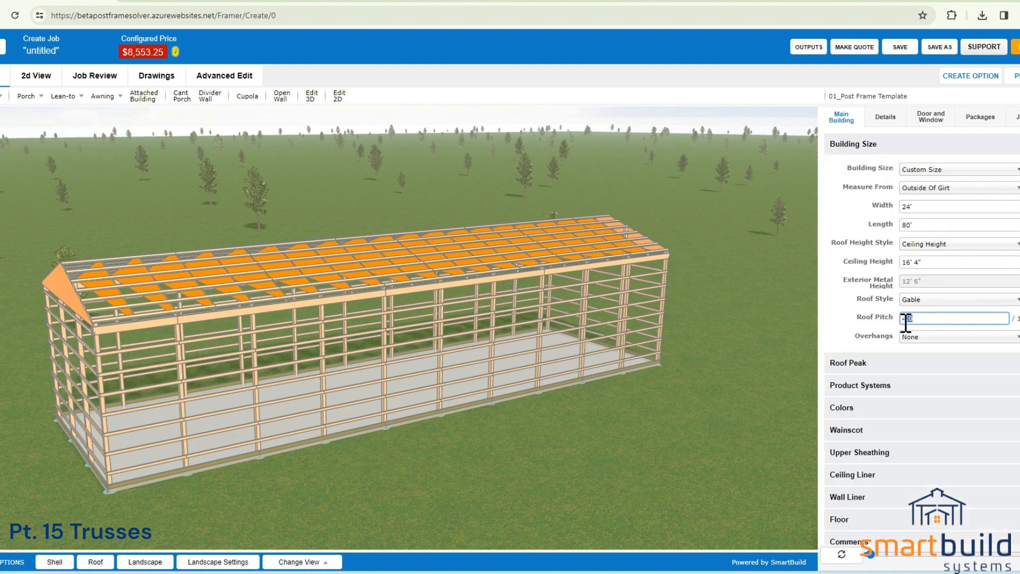
text(8)
key(Return)
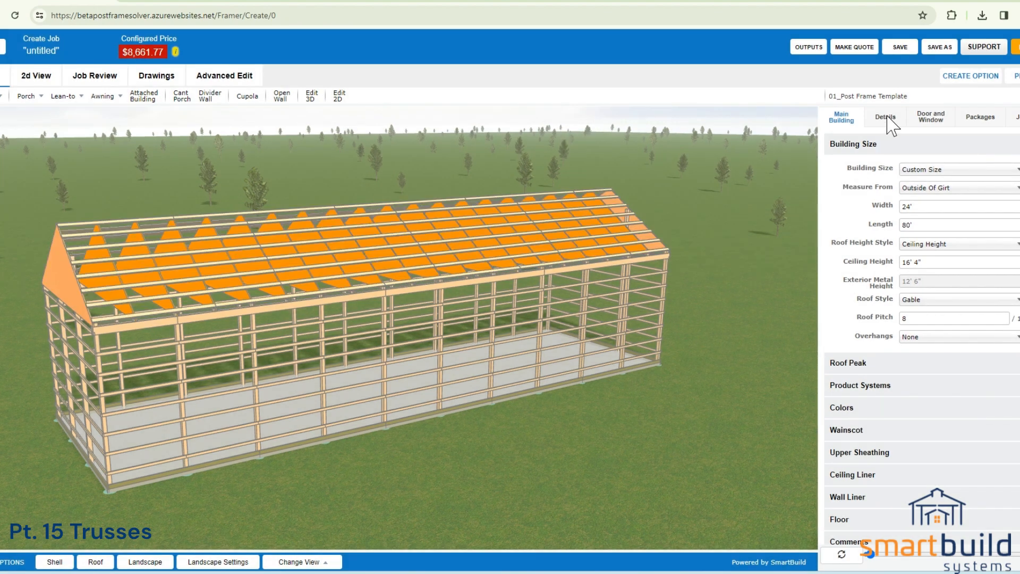
Step: Set the truss spacing to 2' and inspect the attic trusses from the gable end and the long side
click(887, 117)
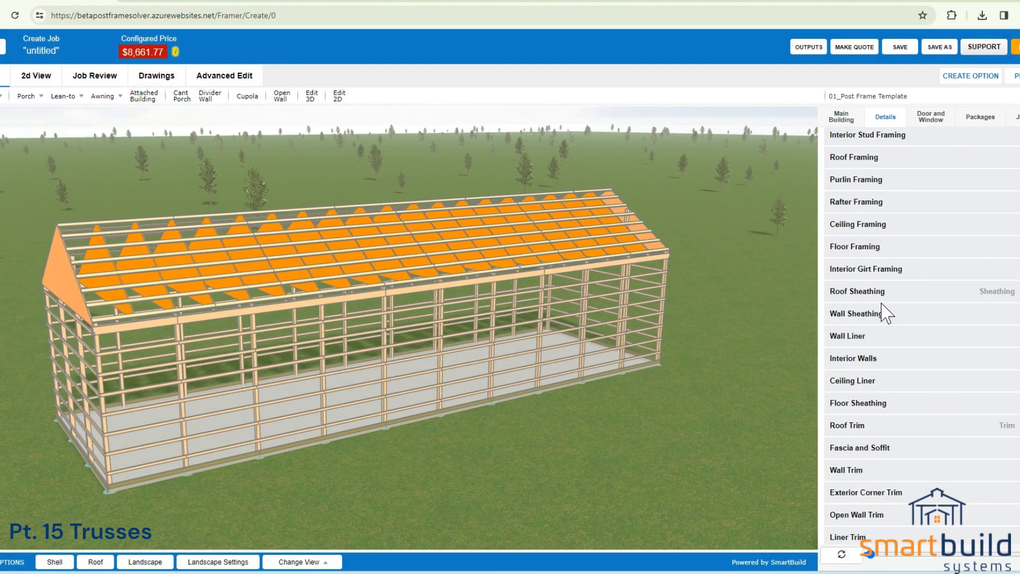
click(865, 159)
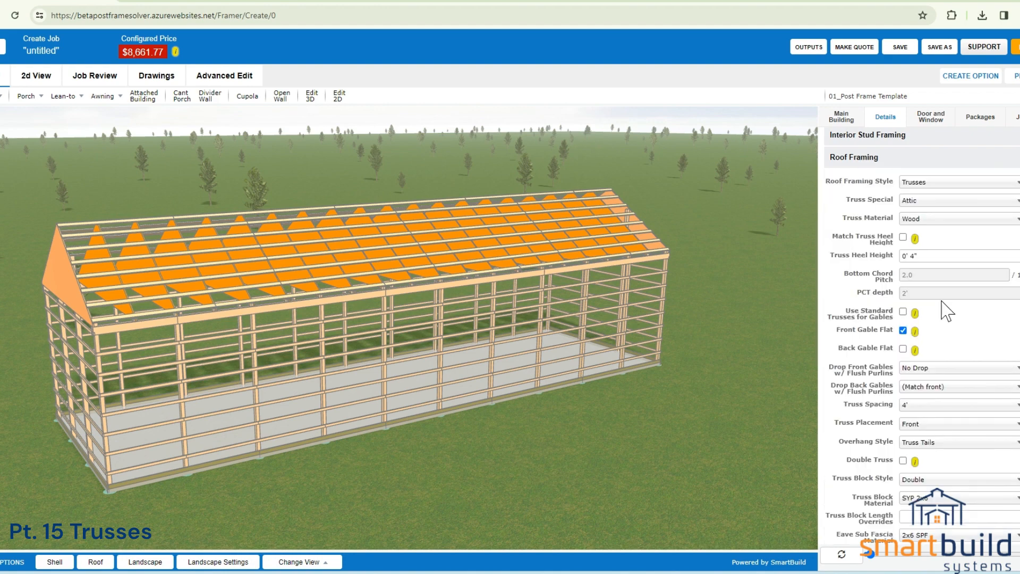
click(931, 406)
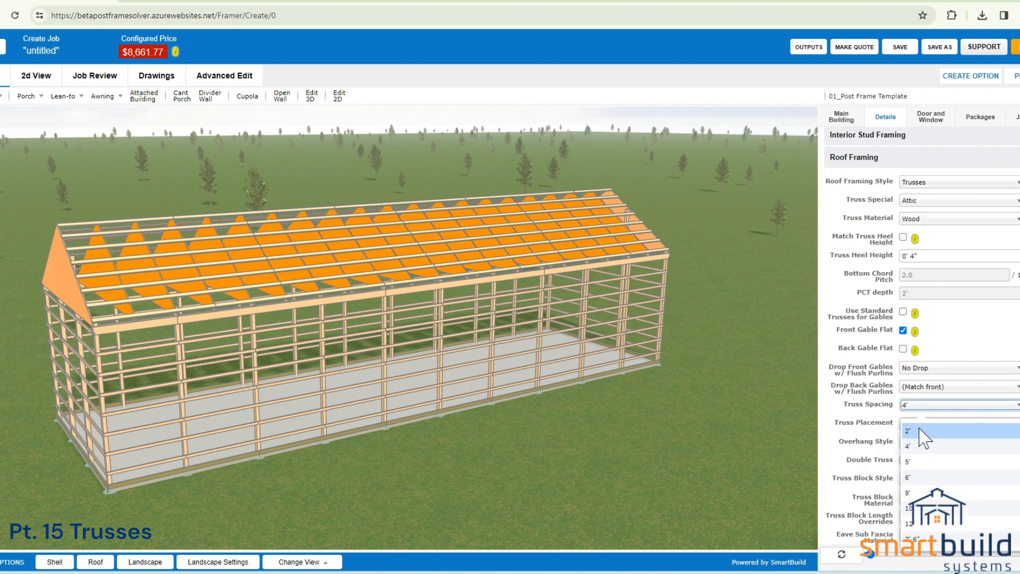
click(924, 434)
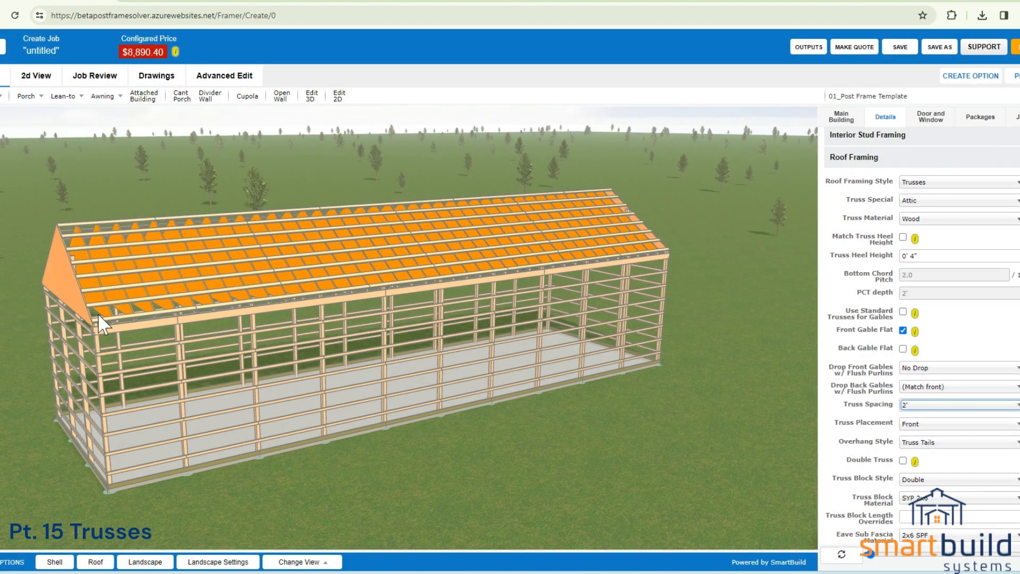
drag(97, 314, 232, 292)
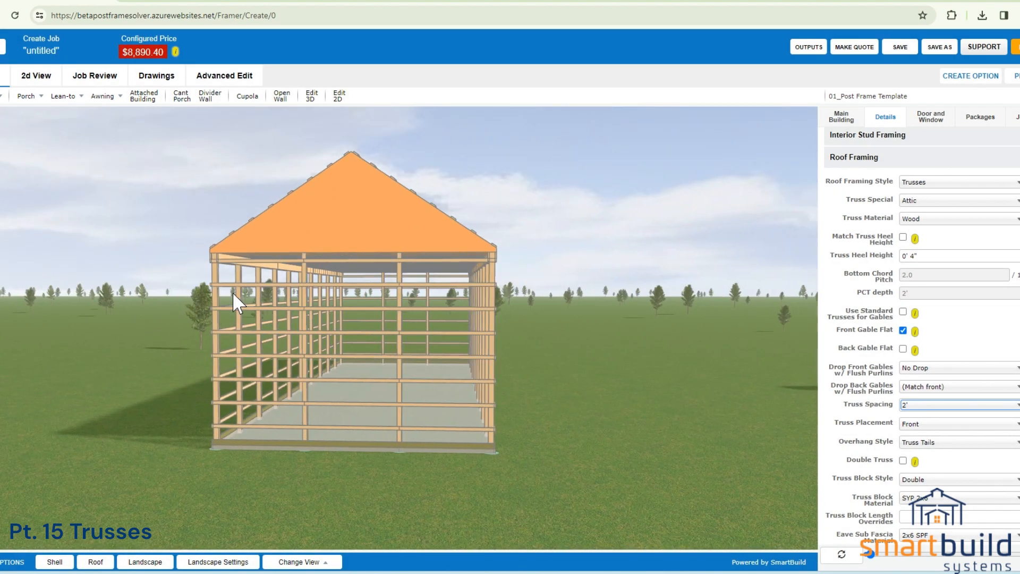
drag(353, 161, 117, 274)
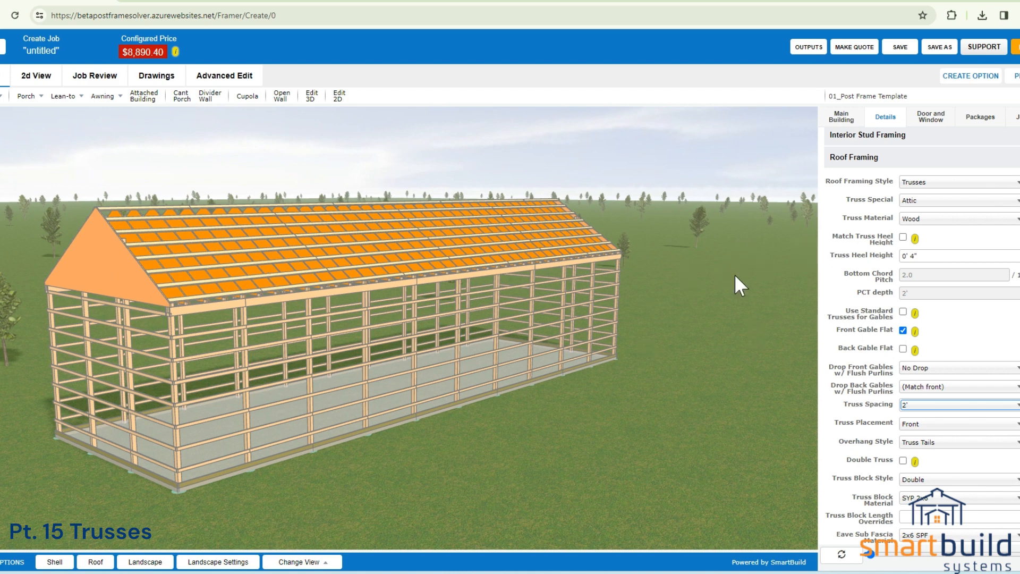
drag(735, 275, 628, 313)
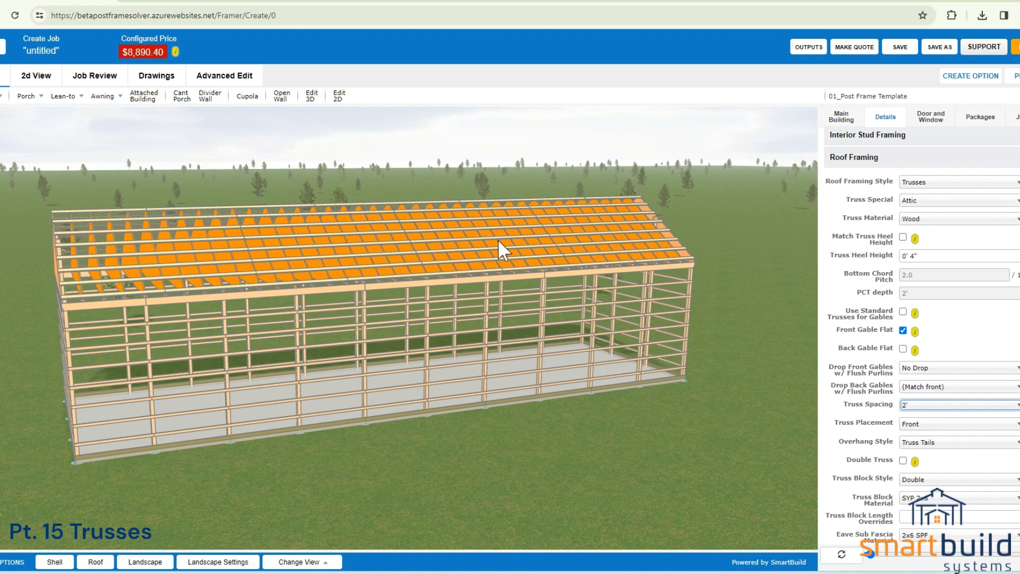
drag(498, 246, 531, 234)
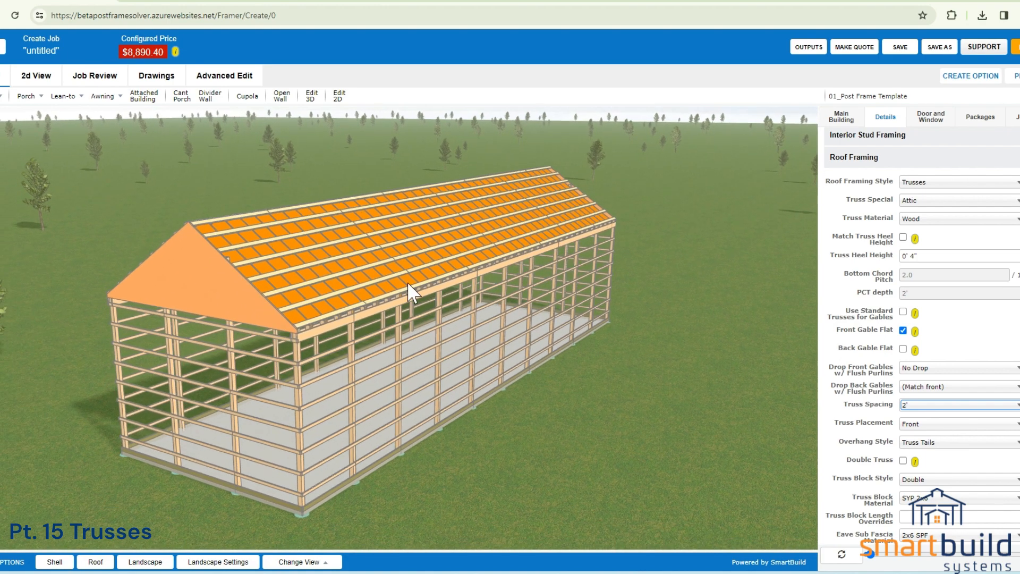
scroll(207, 324, up, 3)
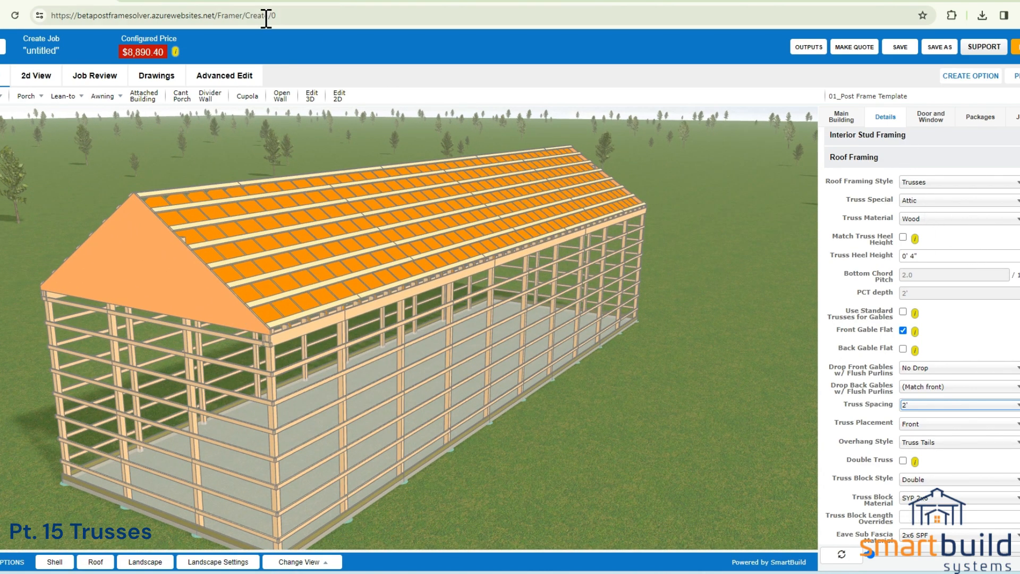
Step: Add the job's unmatched non-gable attic truss to the truss table with the Sku "test 24vattic"
click(85, 77)
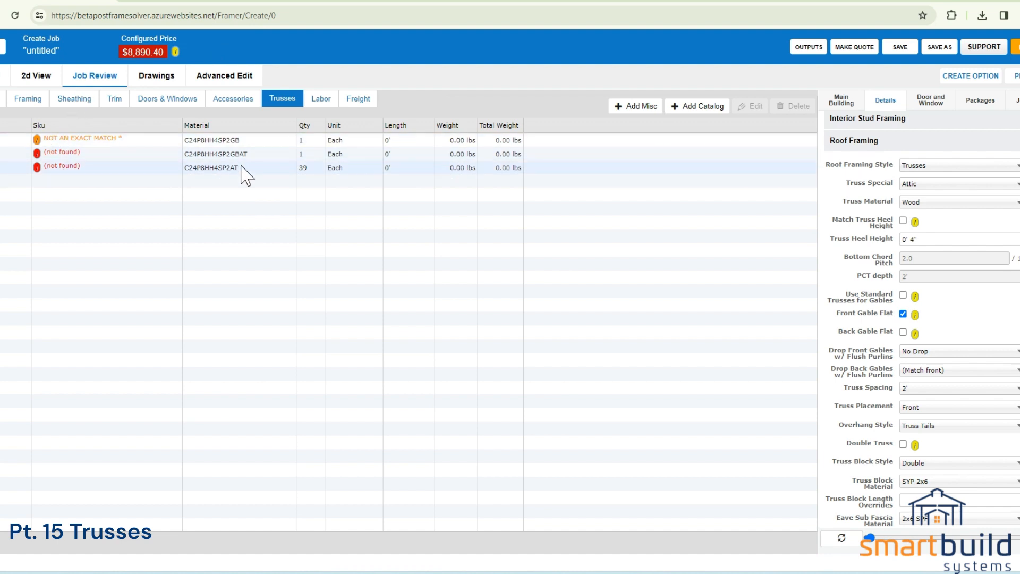
click(37, 168)
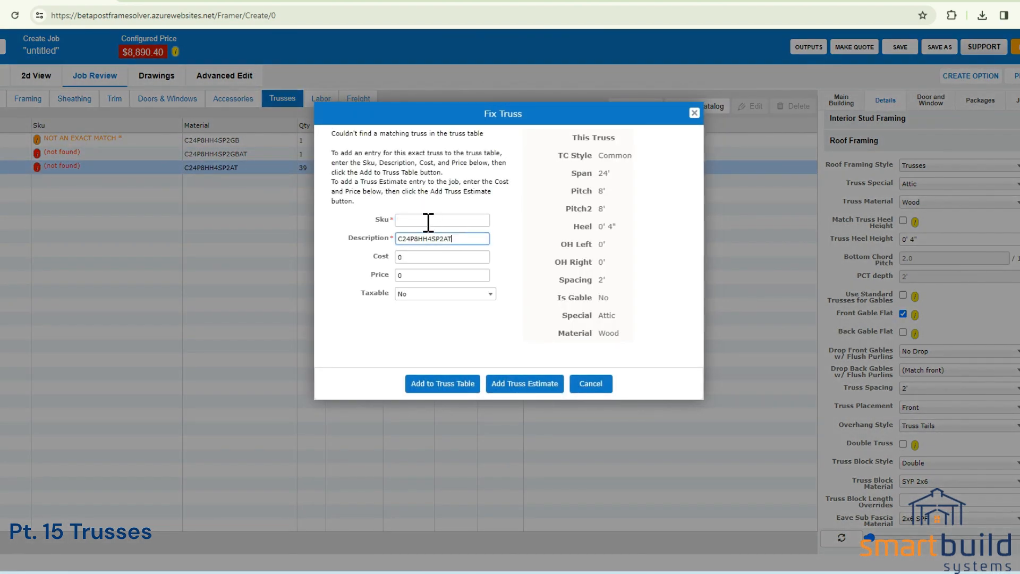
click(427, 219)
text(test)
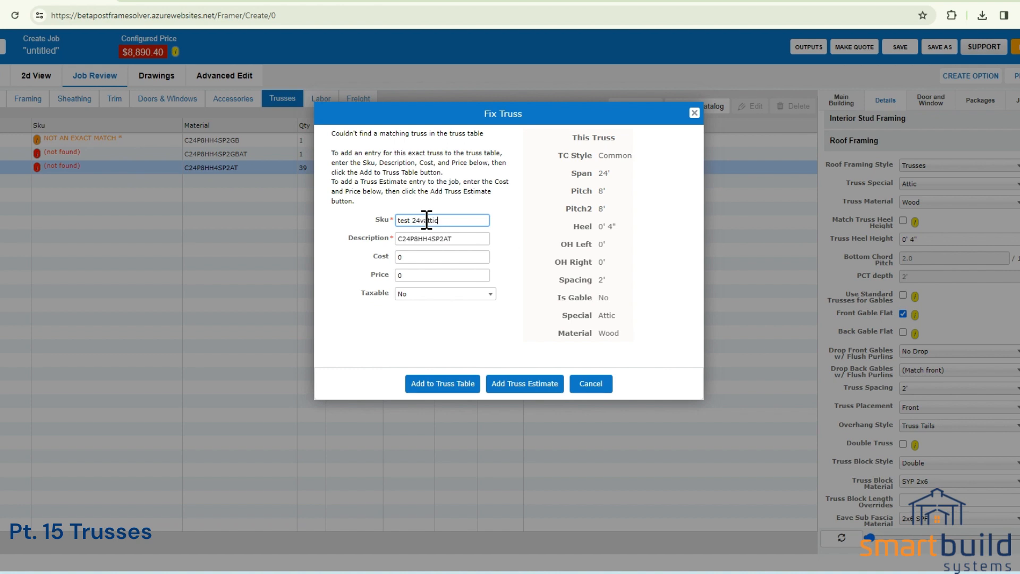
text( 24vattic)
click(444, 383)
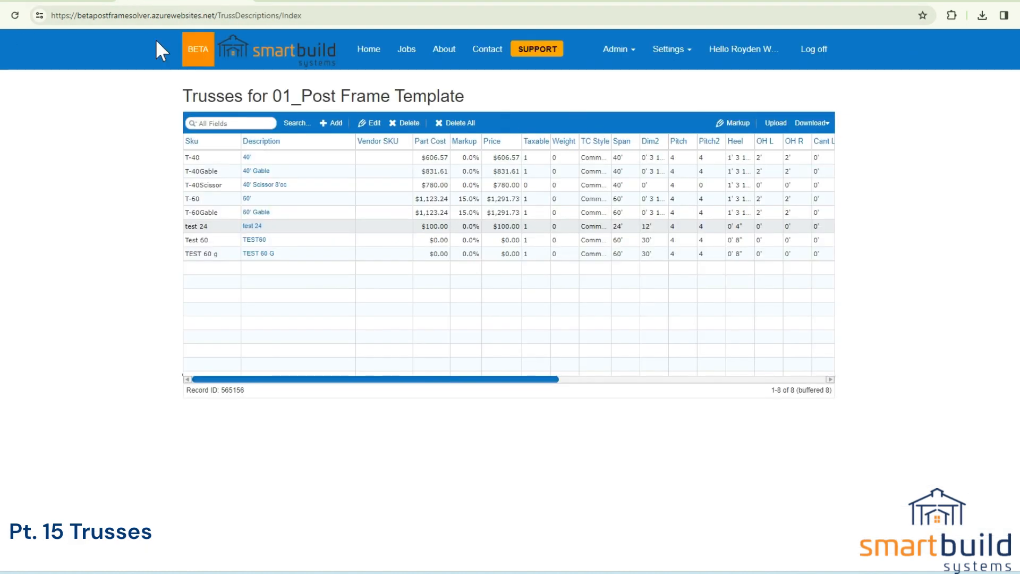
Step: Reload the template's truss table, select the "test 24vattic" entry to review it, and return to the job's truss list
click(15, 16)
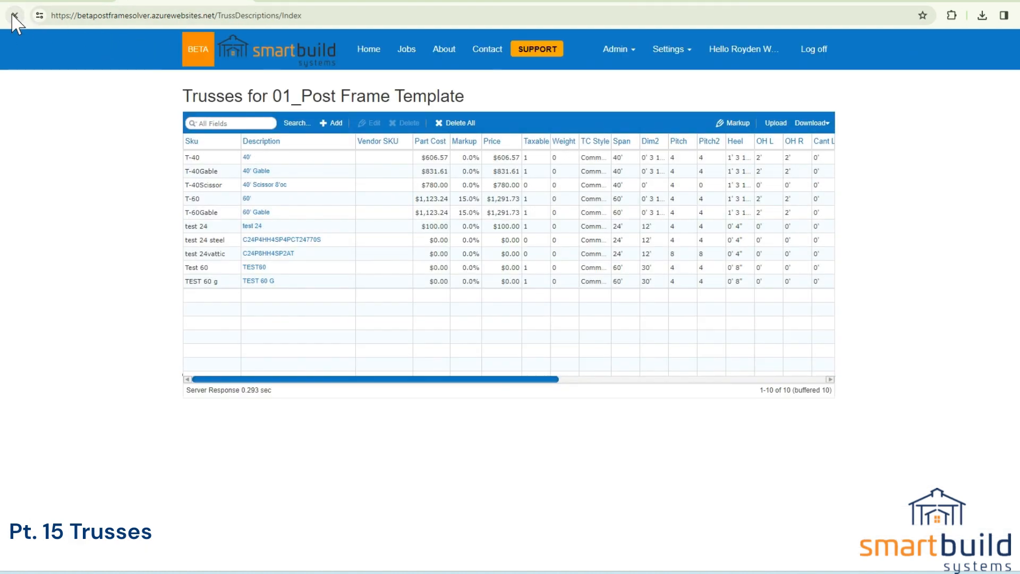
click(299, 257)
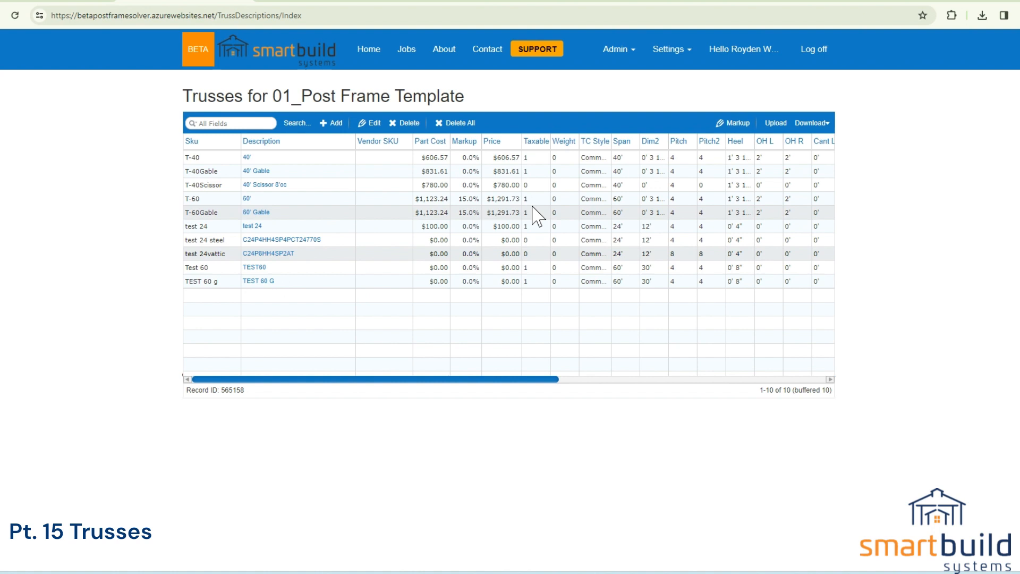
click(361, 63)
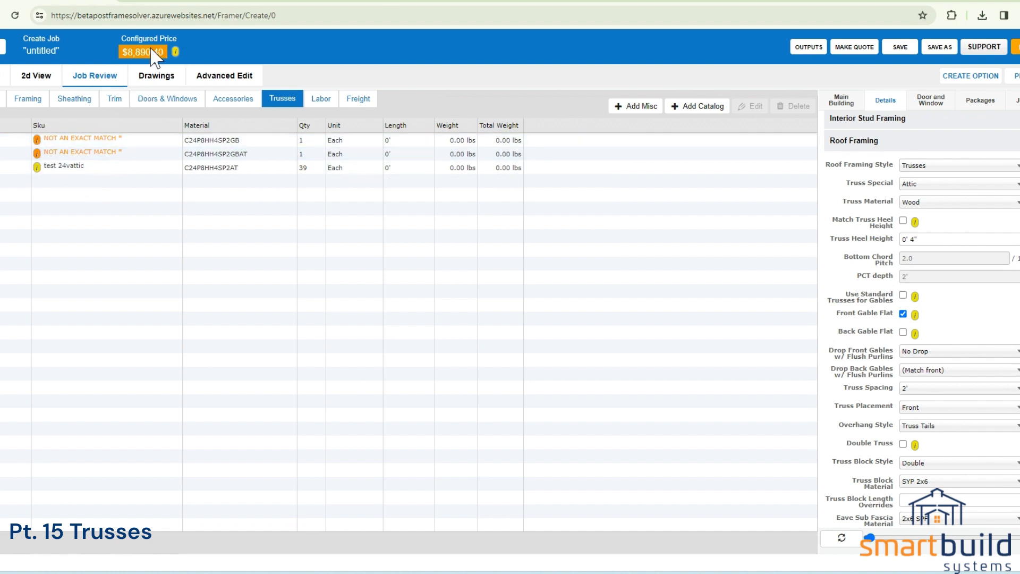
Step: With Front Gable Flat turned off, add a truss adjustment of 29 cost and price for the unmatched gable attic truss and show the pricing
click(903, 314)
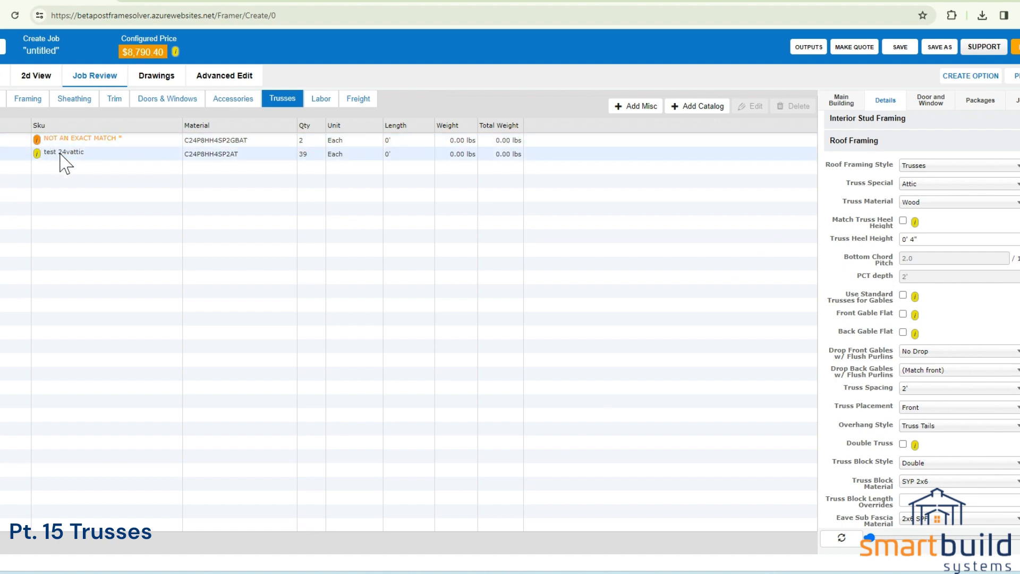
click(37, 140)
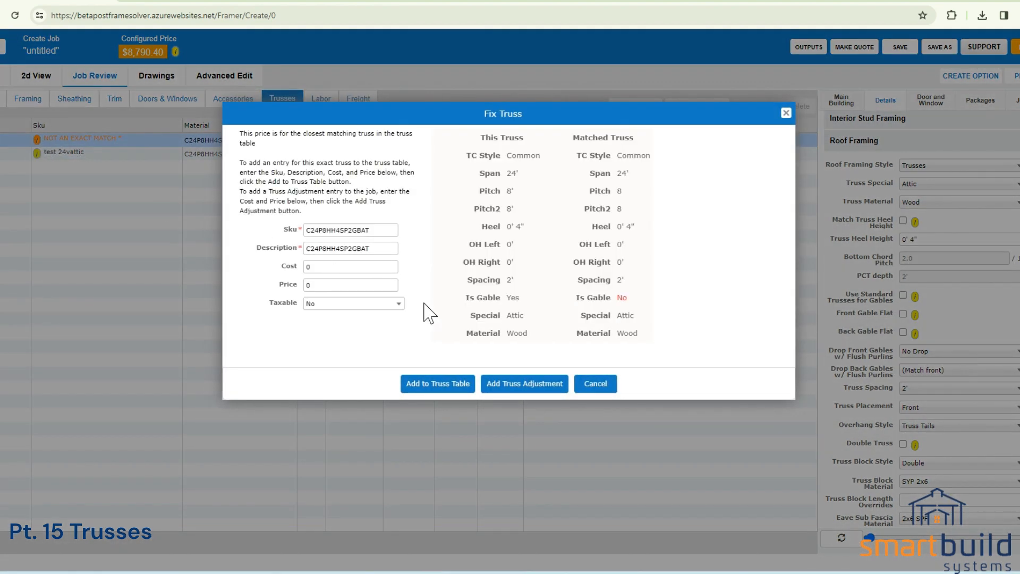
double_click(307, 266)
text(29)
double_click(326, 286)
click(411, 325)
click(527, 384)
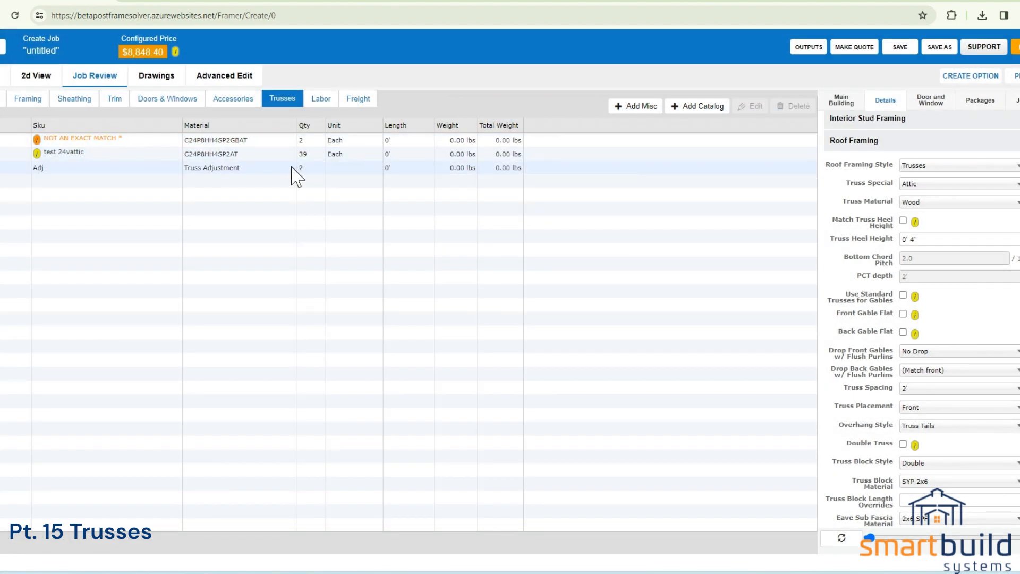
click(145, 52)
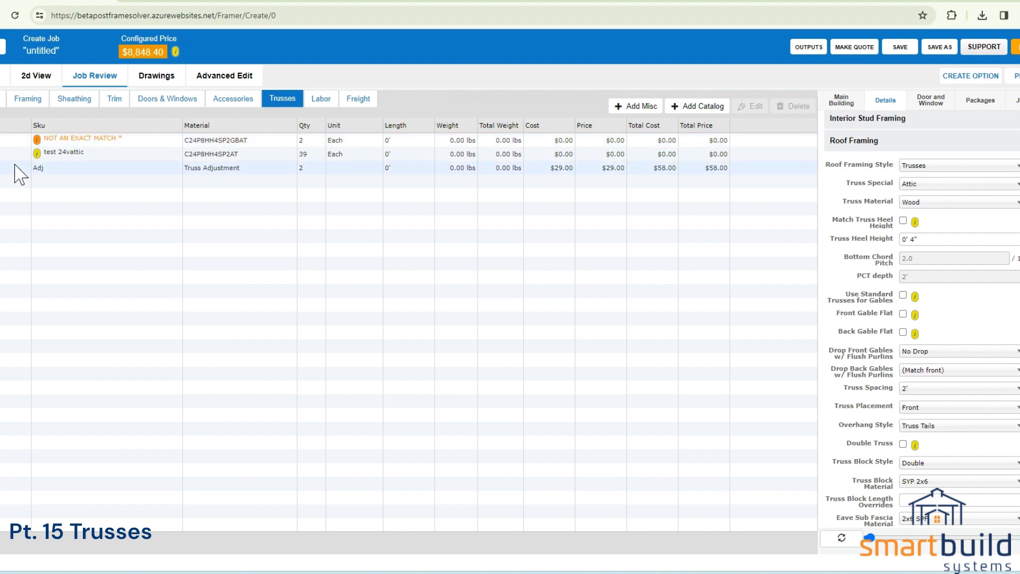
Step: Open the template's truss table, review its columns for the listed trusses, and return to the job's 3D view
click(834, 144)
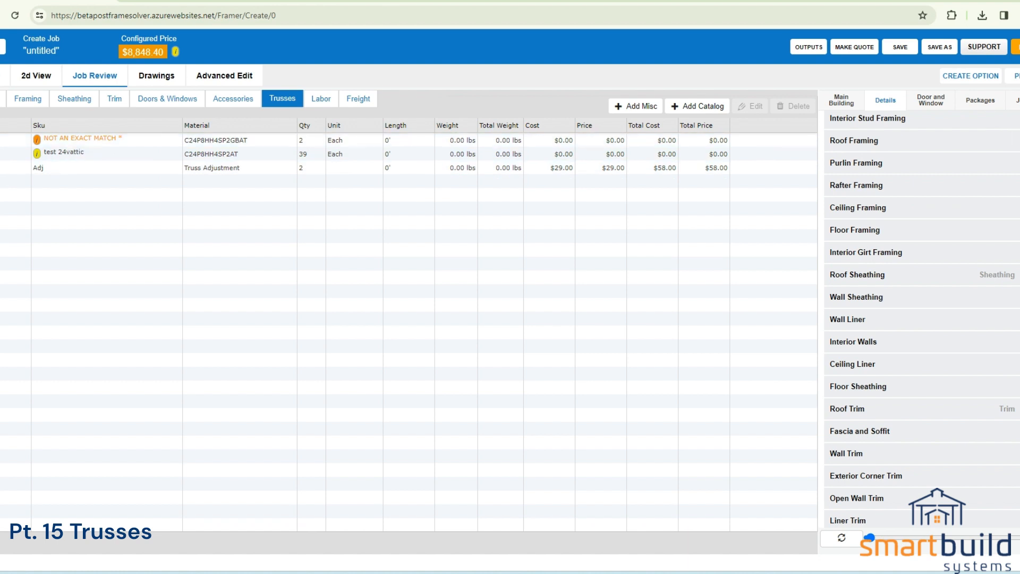
click(1014, 100)
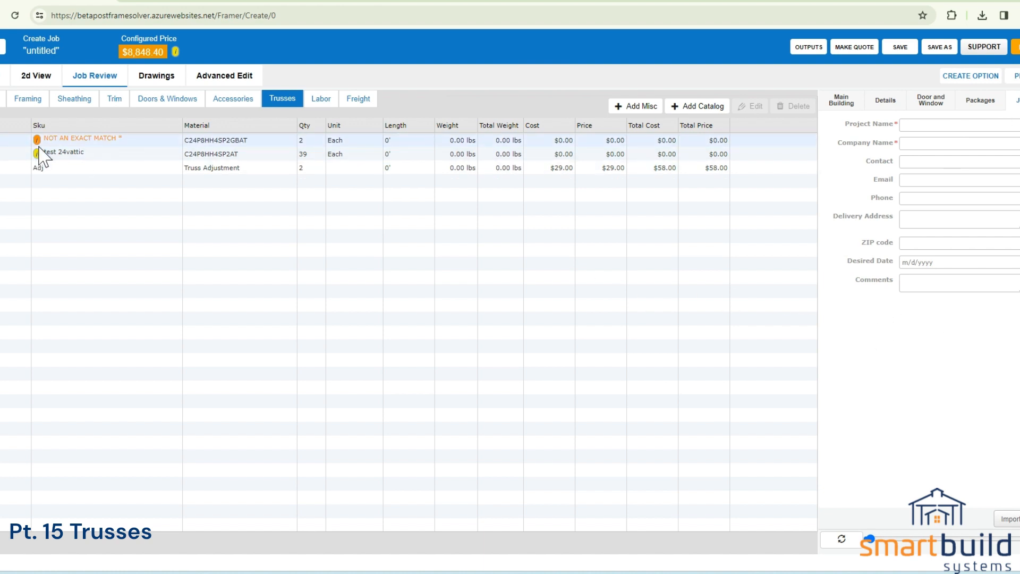
click(200, 16)
key(Return)
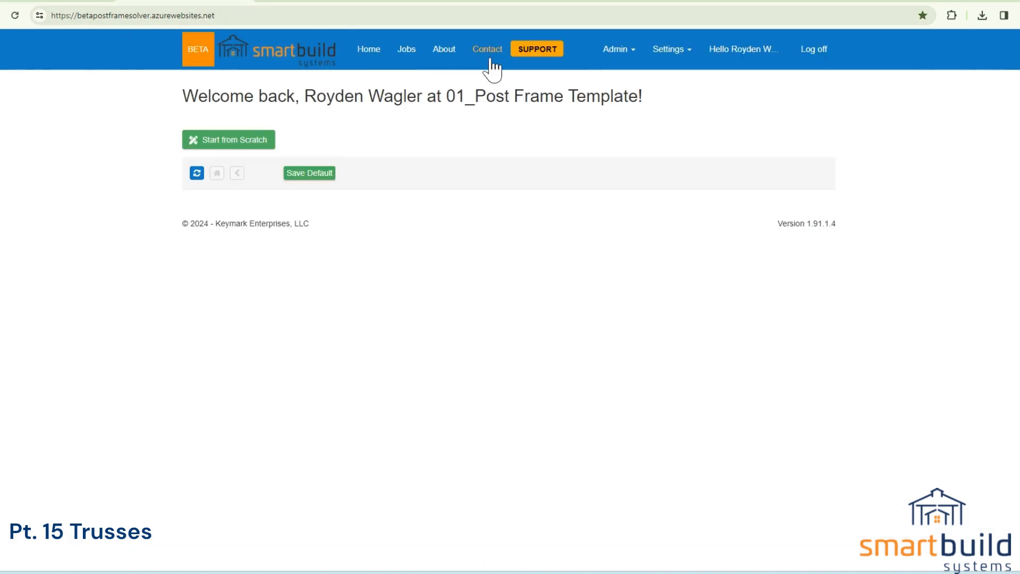
click(658, 53)
click(630, 240)
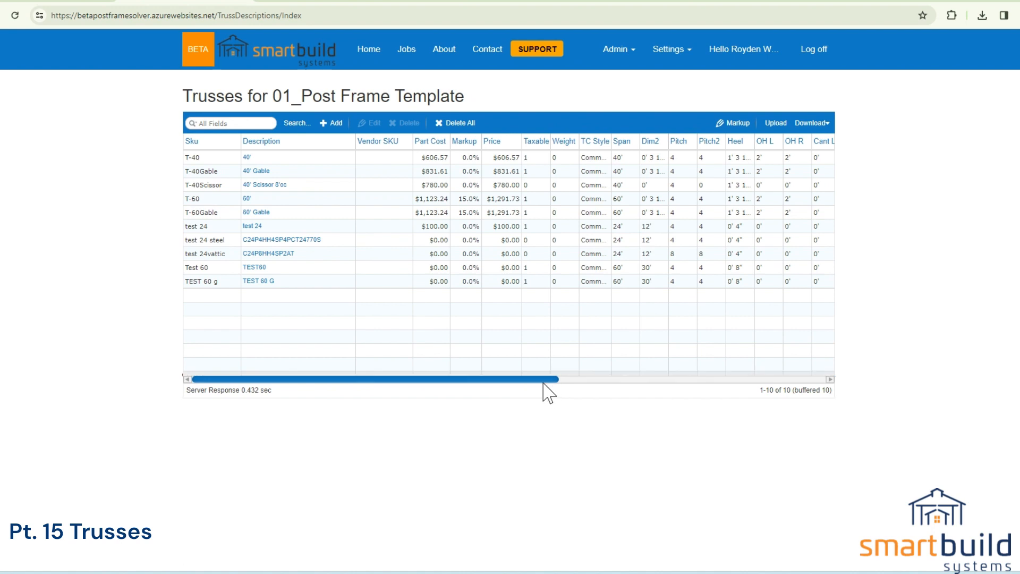
drag(543, 381, 698, 378)
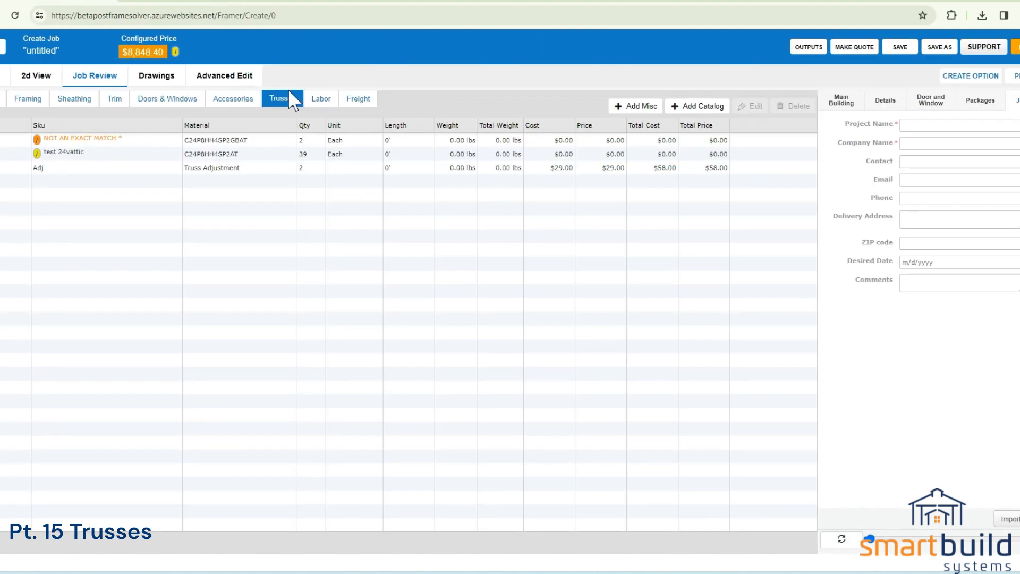
click(4, 80)
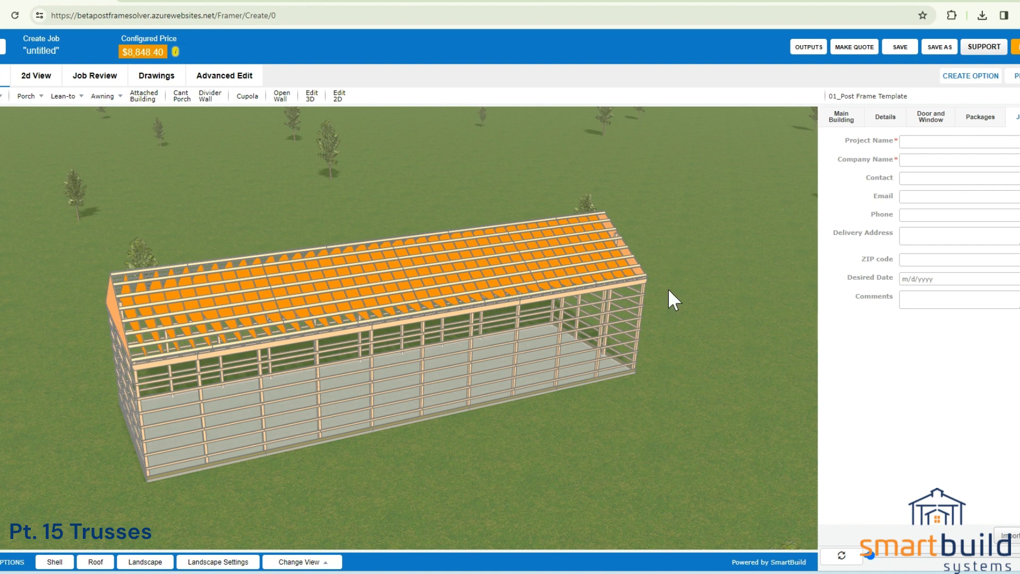
Step: Switch to the Simpson TaaS job, hide the building shell and inspect the roof trusses from several angles
click(317, 1)
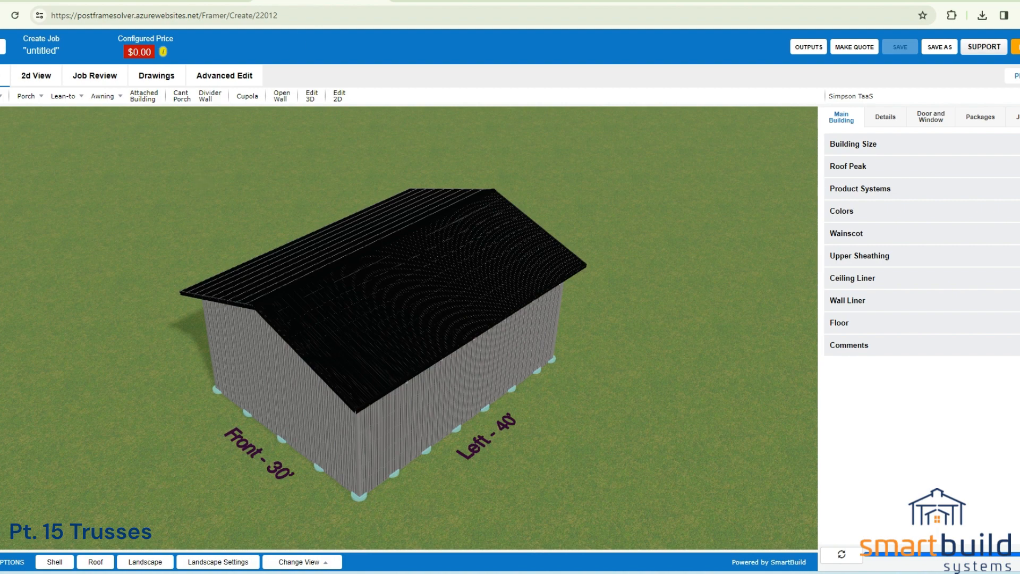
click(55, 562)
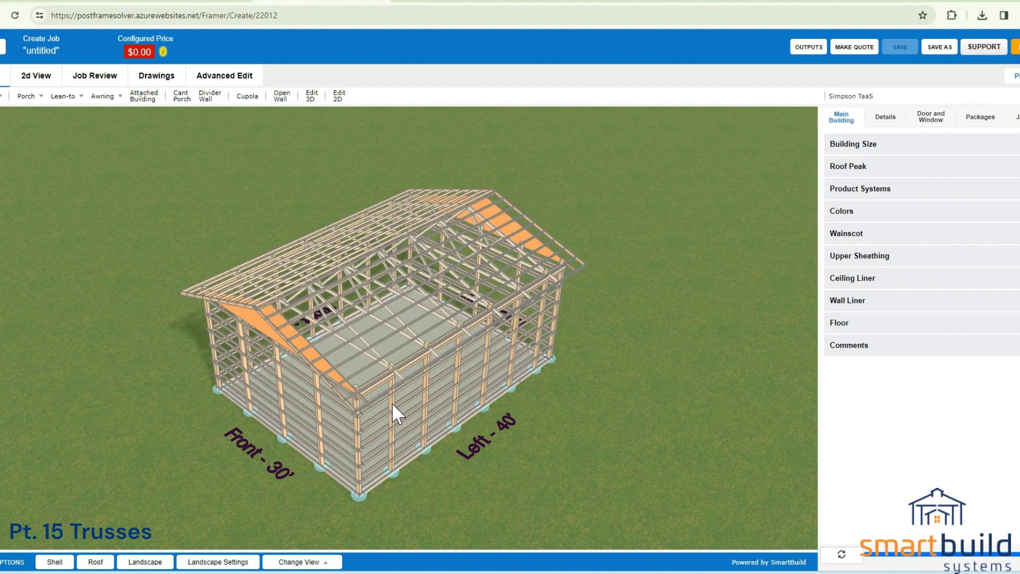
drag(391, 403, 446, 386)
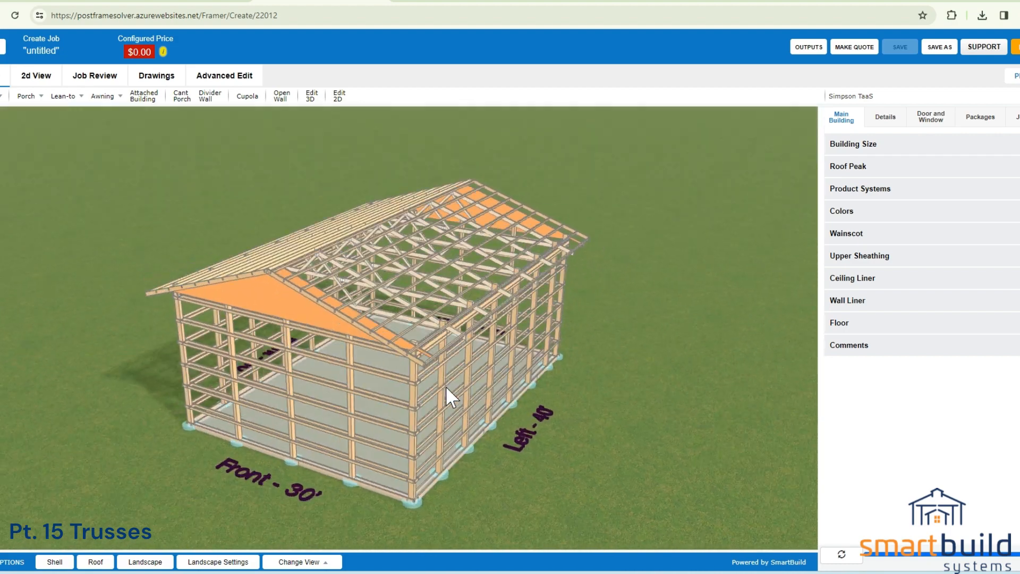
scroll(442, 344, up, 5)
scroll(442, 342, down, 3)
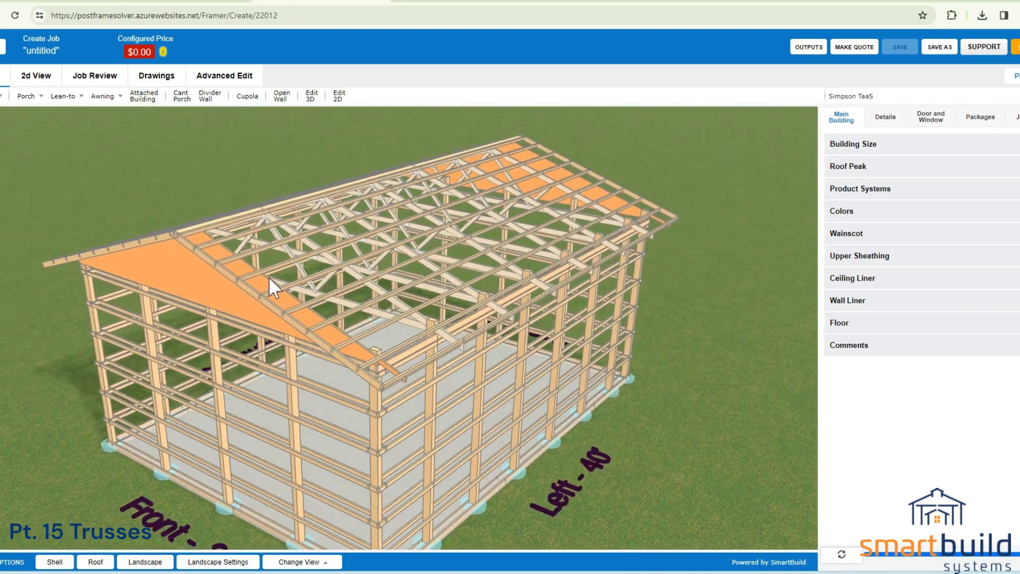
scroll(371, 255, up, 5)
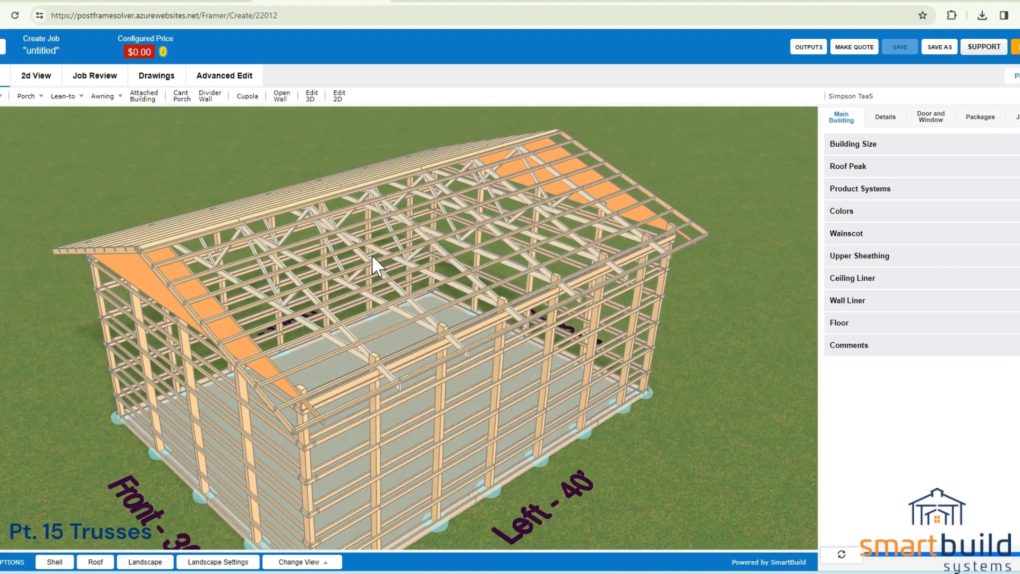
drag(367, 319, 346, 322)
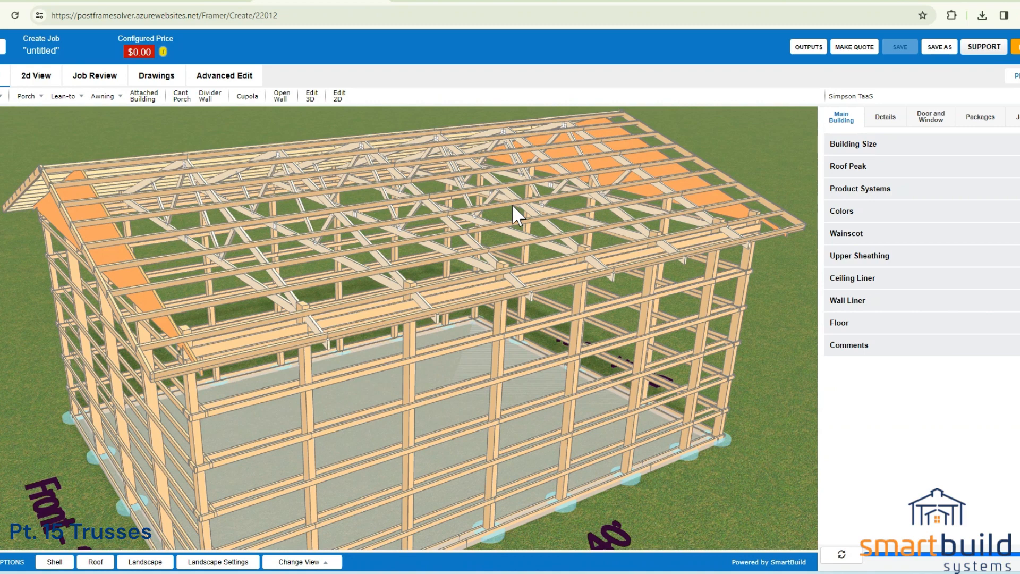
scroll(512, 213, down, 3)
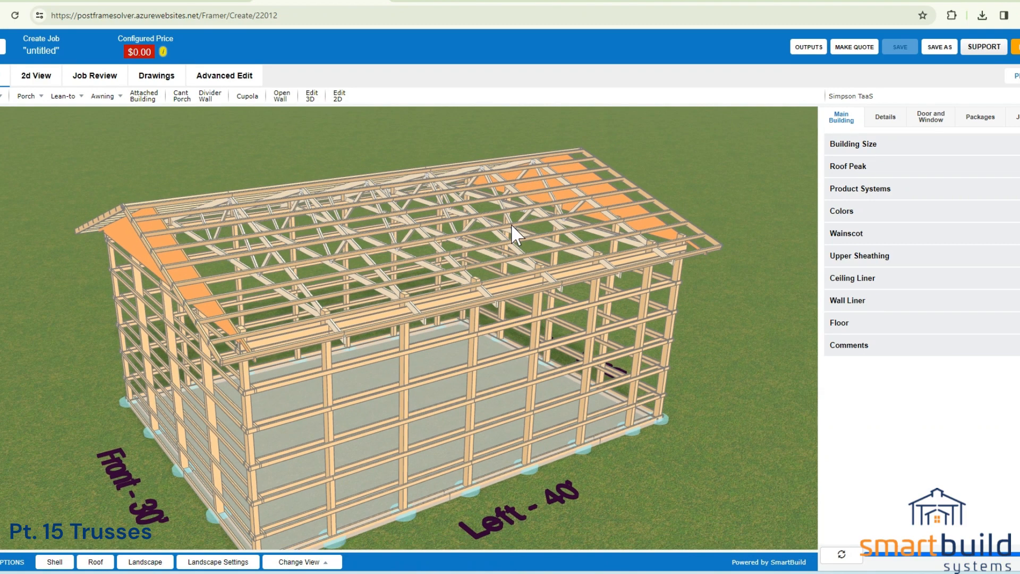
scroll(511, 223, down, 2)
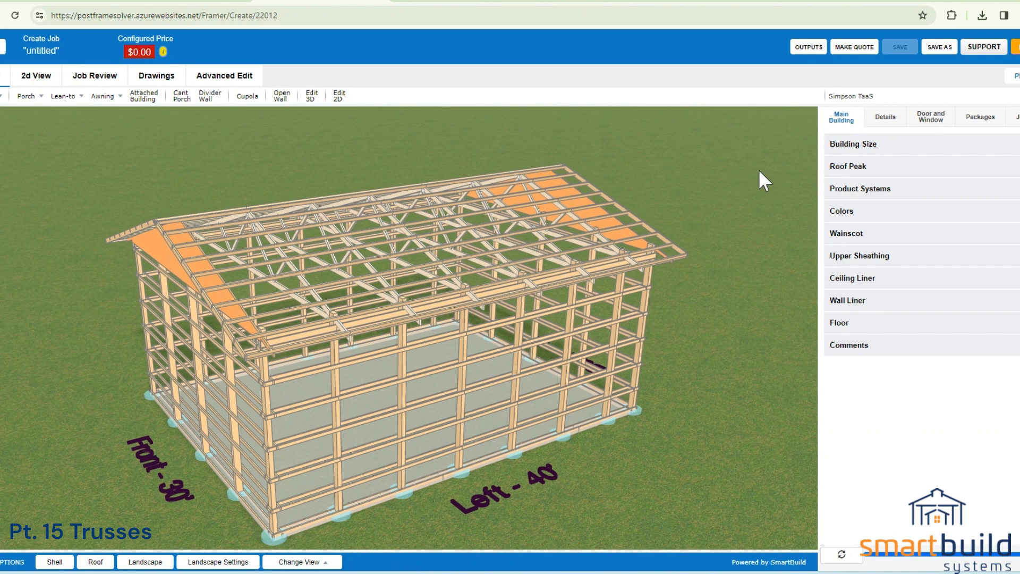
Step: Set the building width to 27' and update the model
click(877, 144)
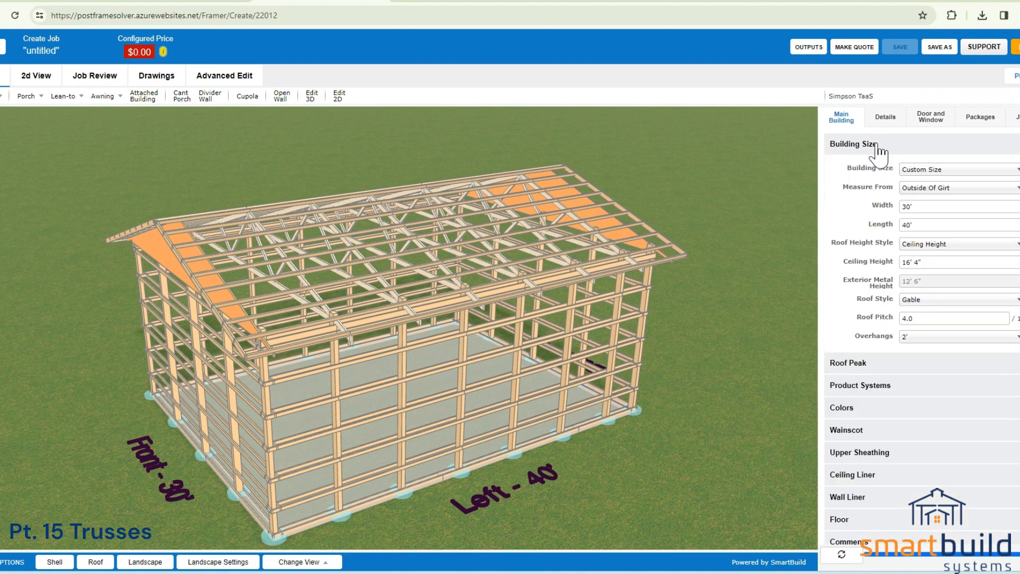
double_click(927, 202)
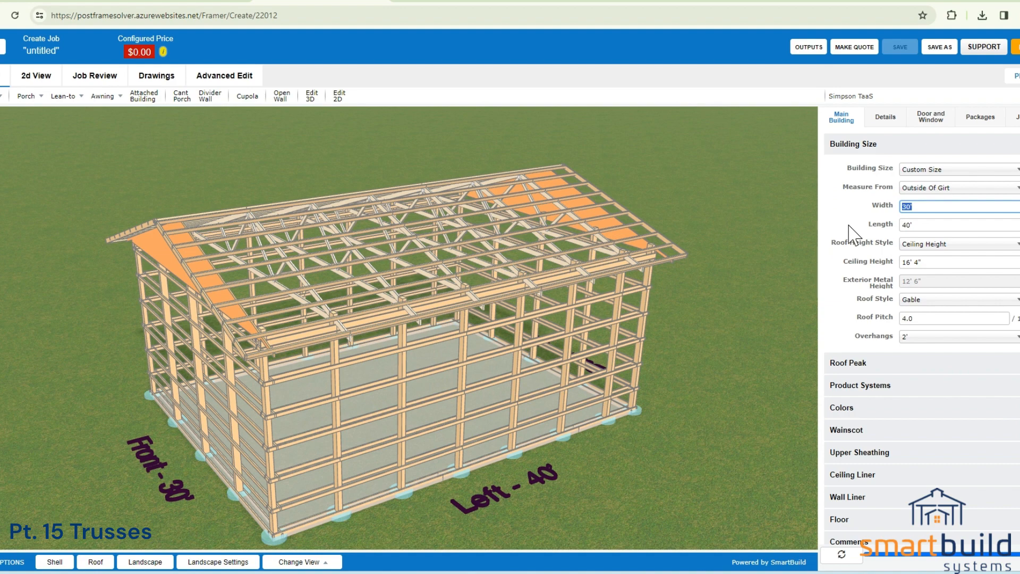
text(27)
click(849, 234)
click(841, 554)
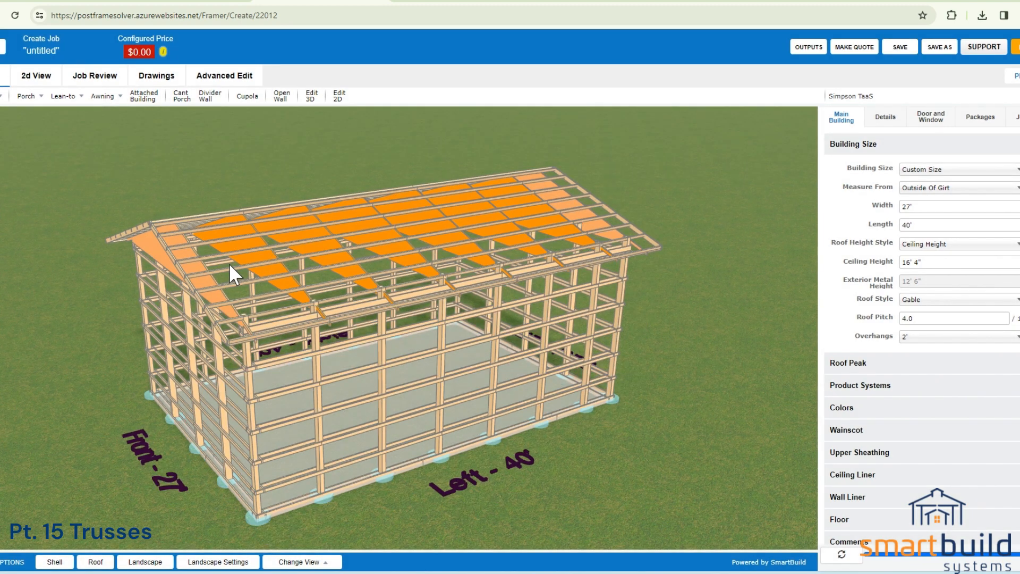
Step: Place a 3/0 Left Swing Fiber Glass Door & Frame walk door near the far end of the left wall and update the model
drag(241, 269, 290, 337)
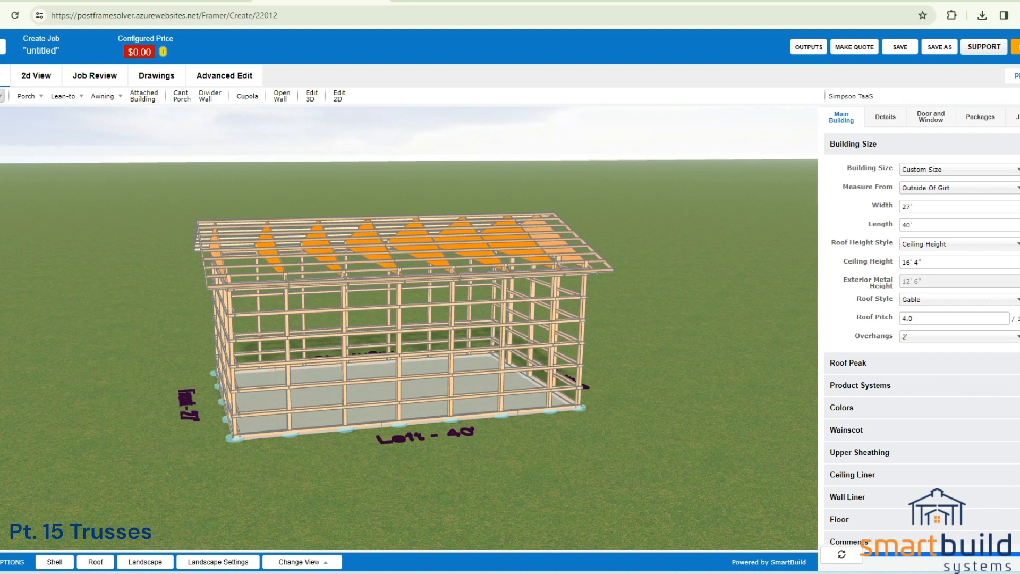
click(2, 95)
click(4, 160)
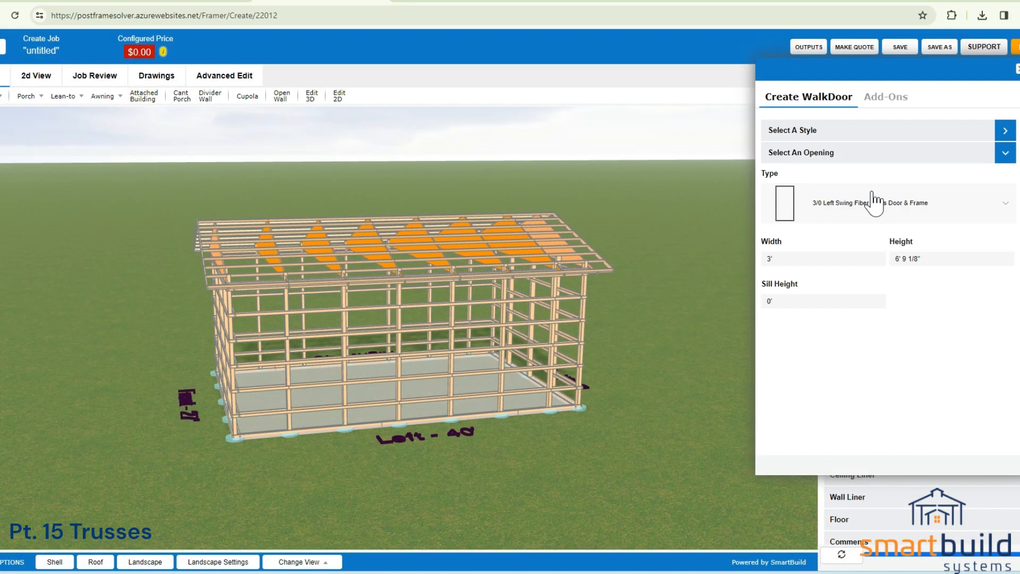
click(874, 202)
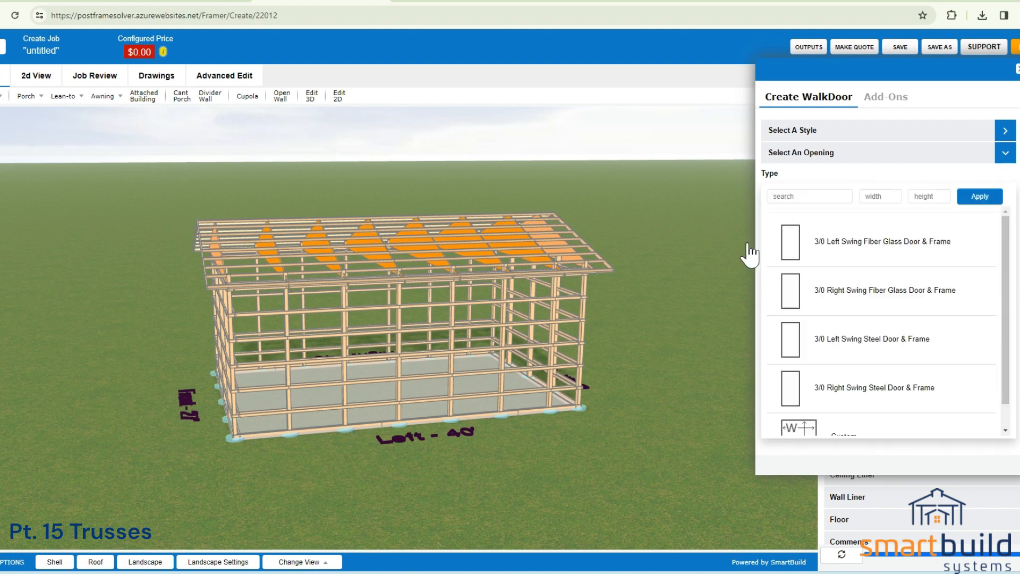
click(514, 381)
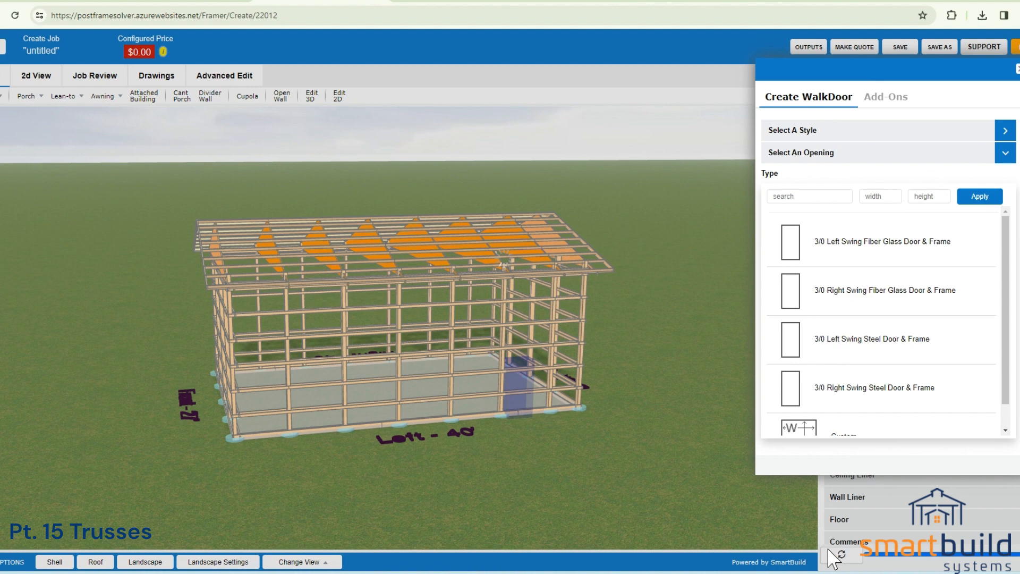
click(831, 557)
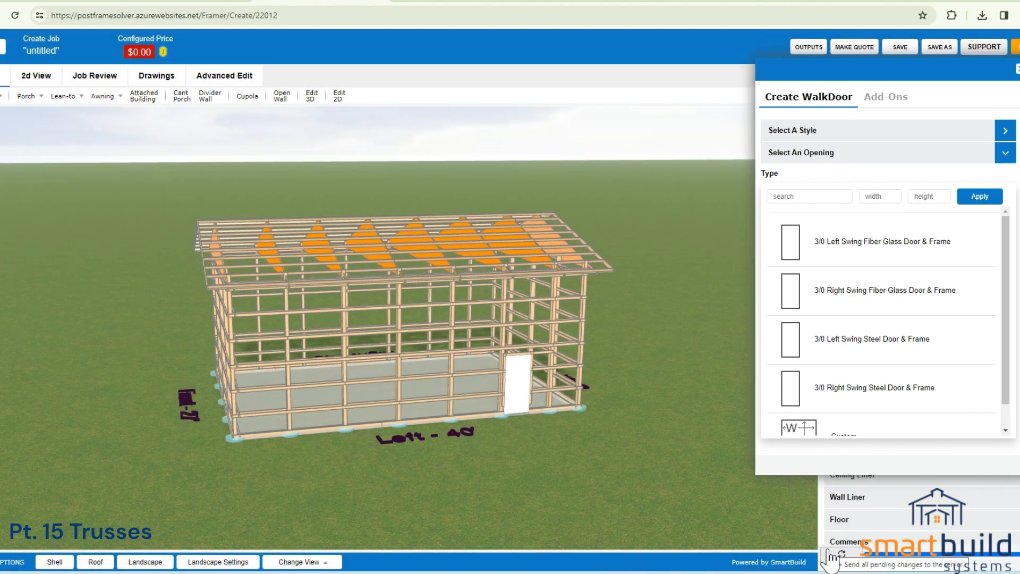
drag(605, 489, 757, 530)
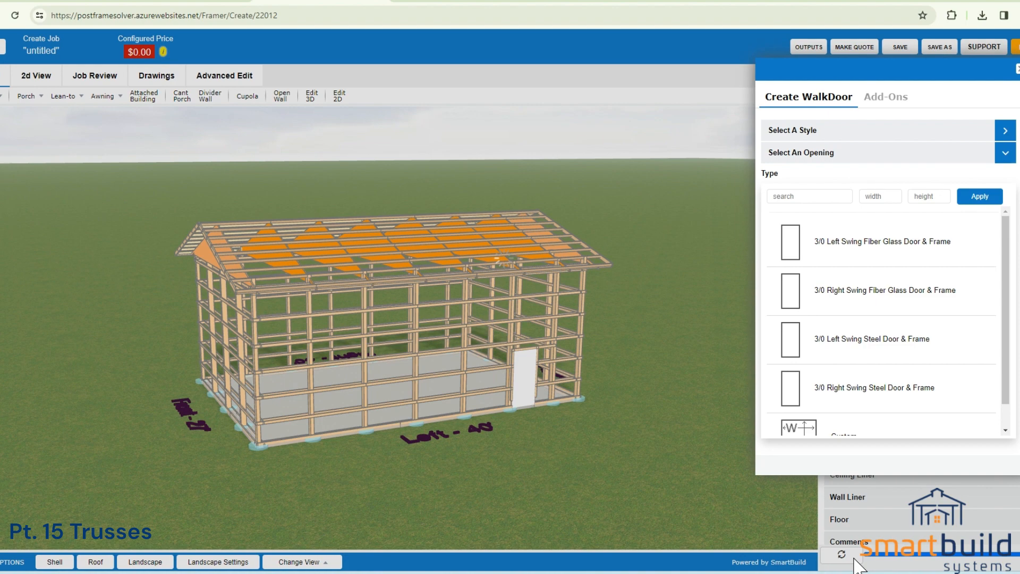
click(854, 559)
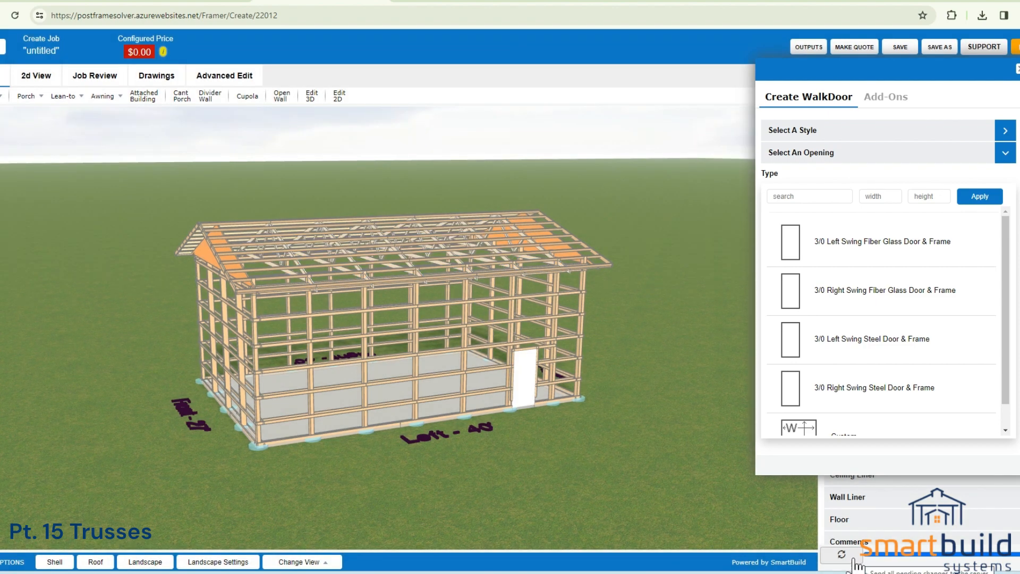
Step: Inspect the 27' building's interior and gable trusses, and close the walk door settings
scroll(462, 265, up, 2)
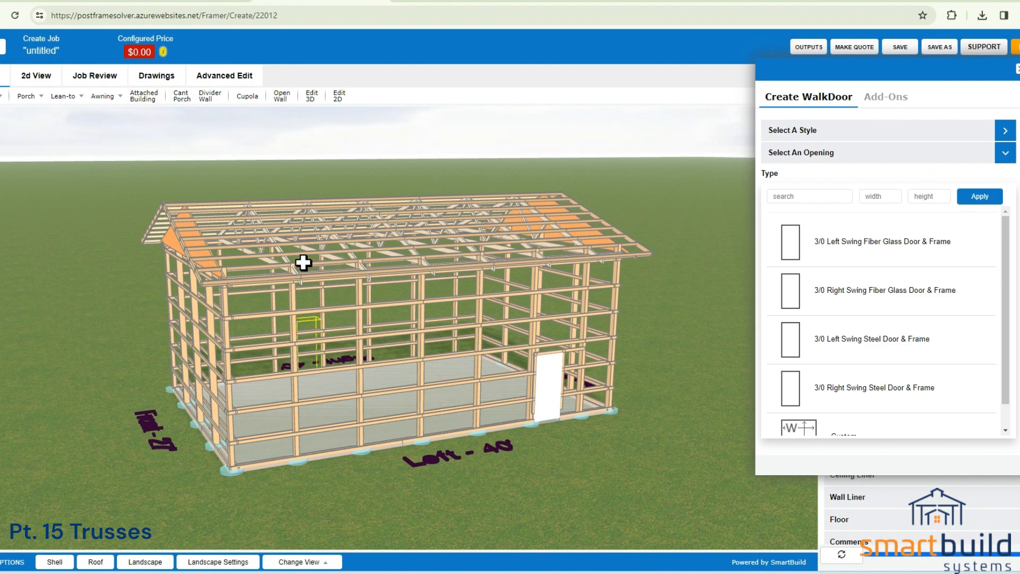
drag(282, 251, 389, 324)
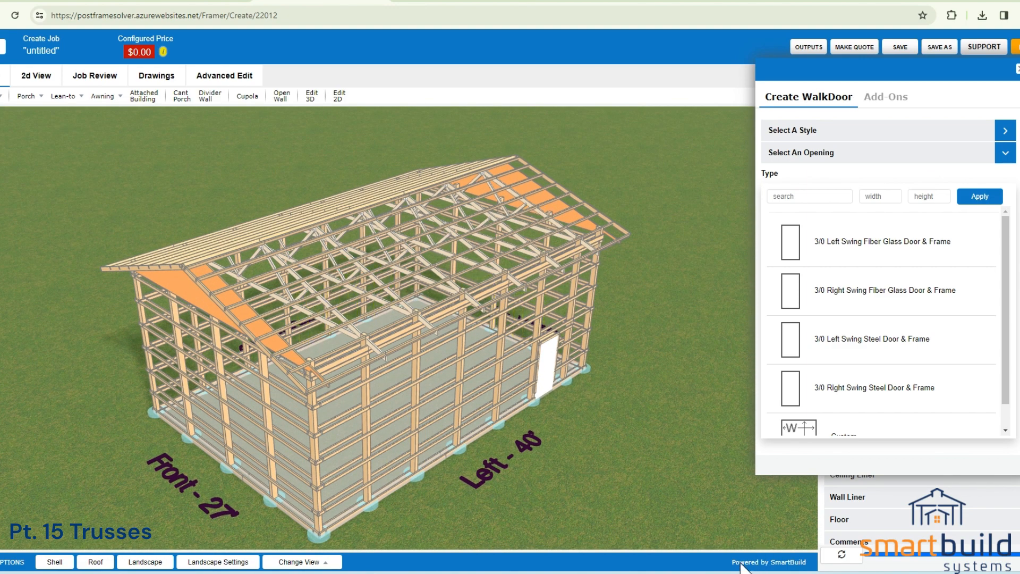
drag(692, 512, 639, 460)
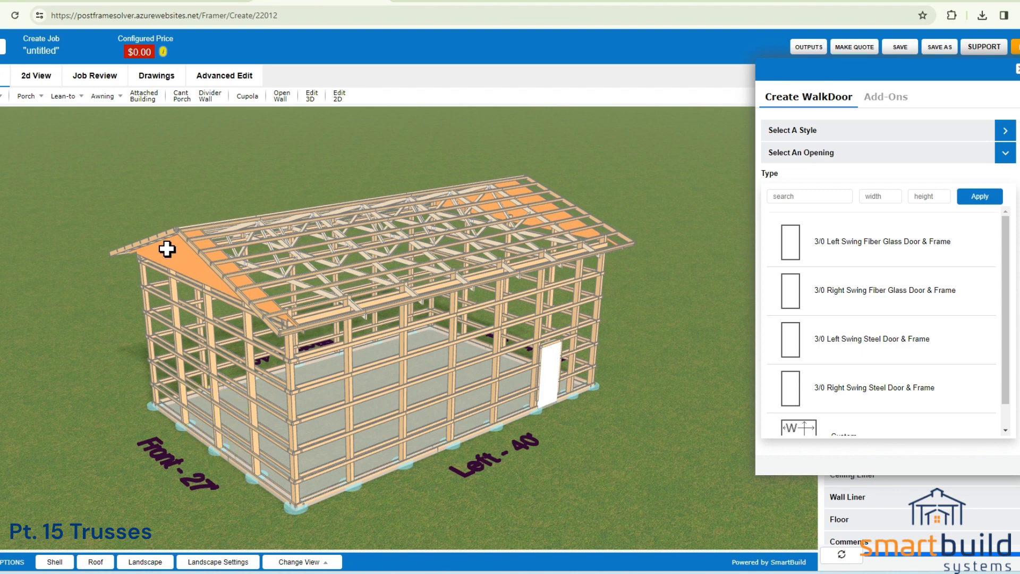
scroll(404, 330, up, 5)
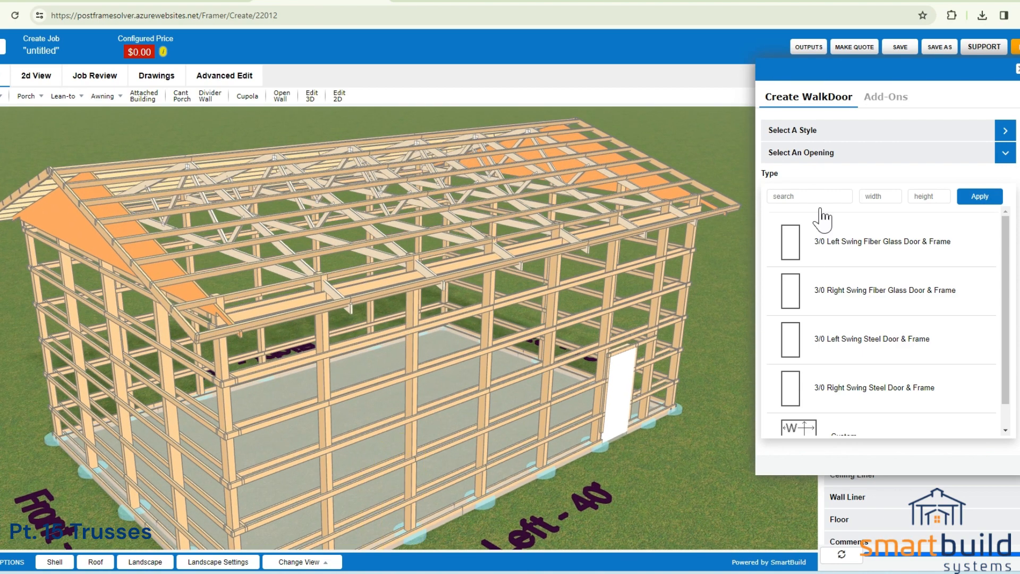
click(1016, 71)
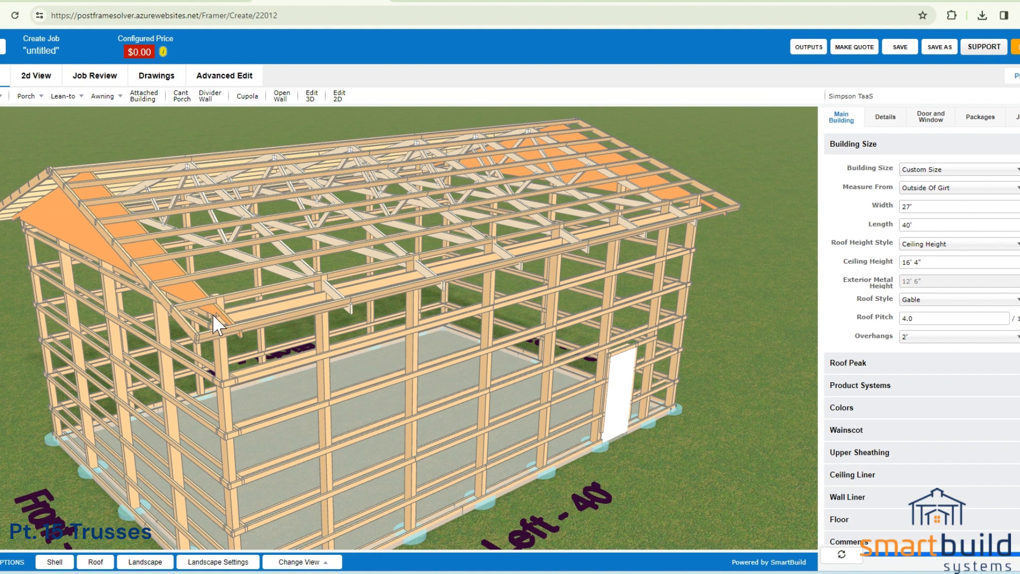
Step: Examine the webbing of the front gable truss up close and the trusses along the long side
scroll(334, 381, down, 3)
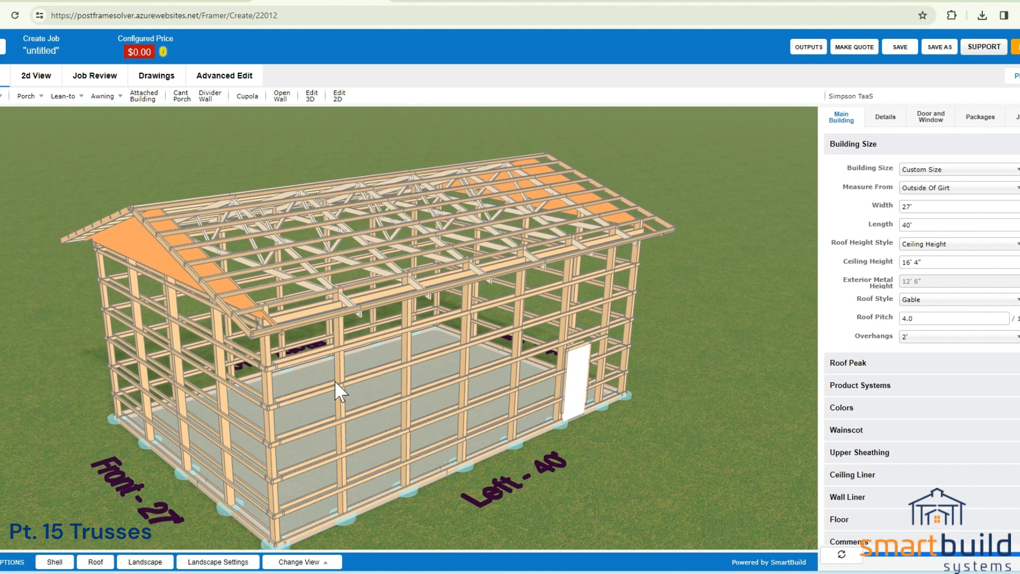
drag(335, 392, 340, 392)
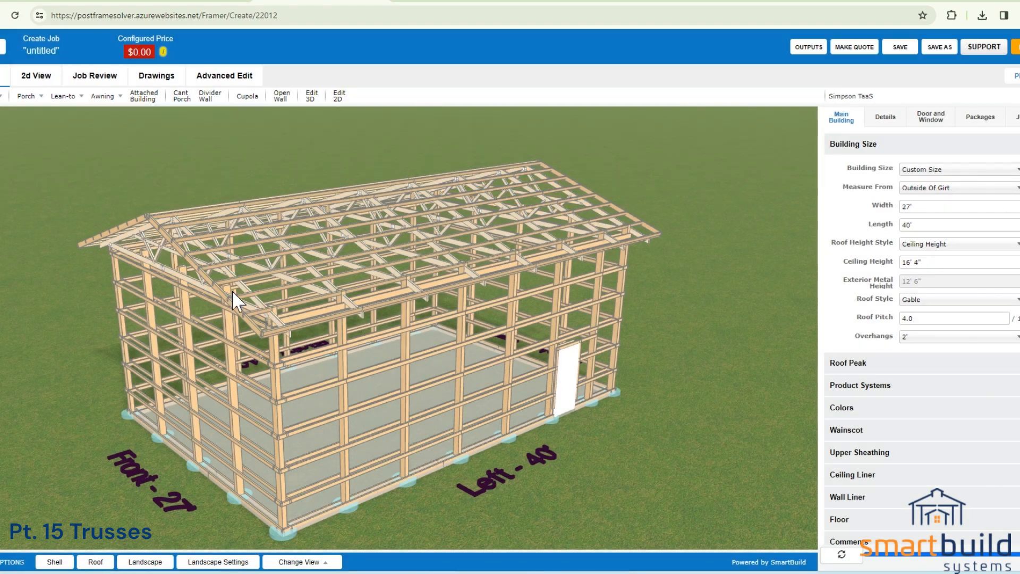
drag(271, 314, 283, 393)
scroll(452, 409, up, 3)
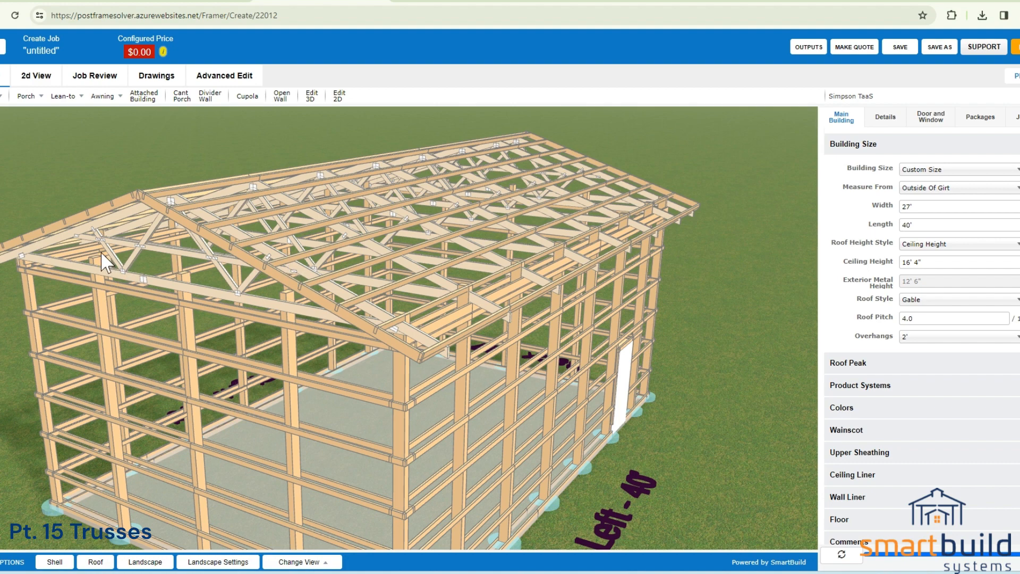
scroll(197, 443, down, 3)
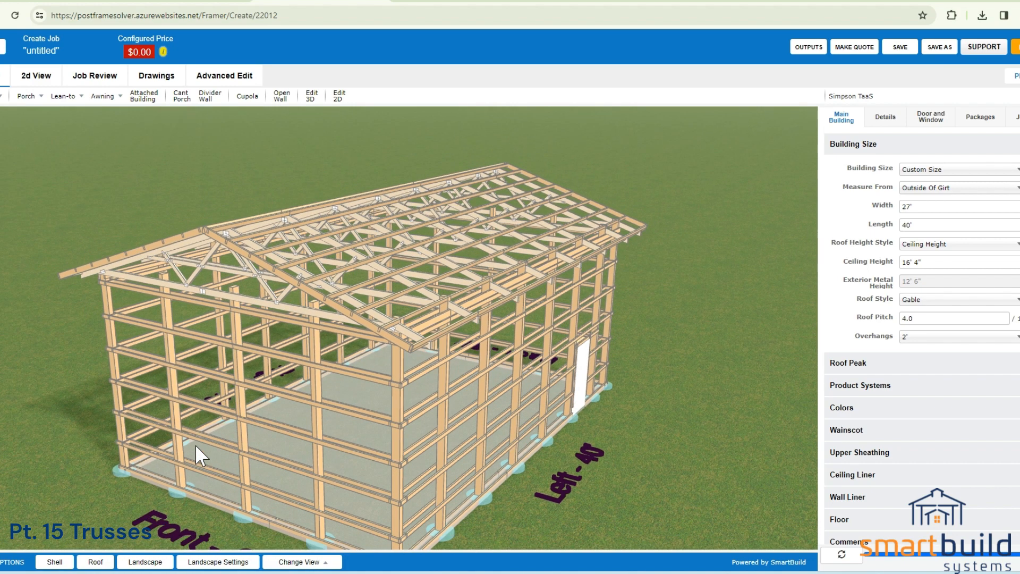
scroll(422, 311, down, 2)
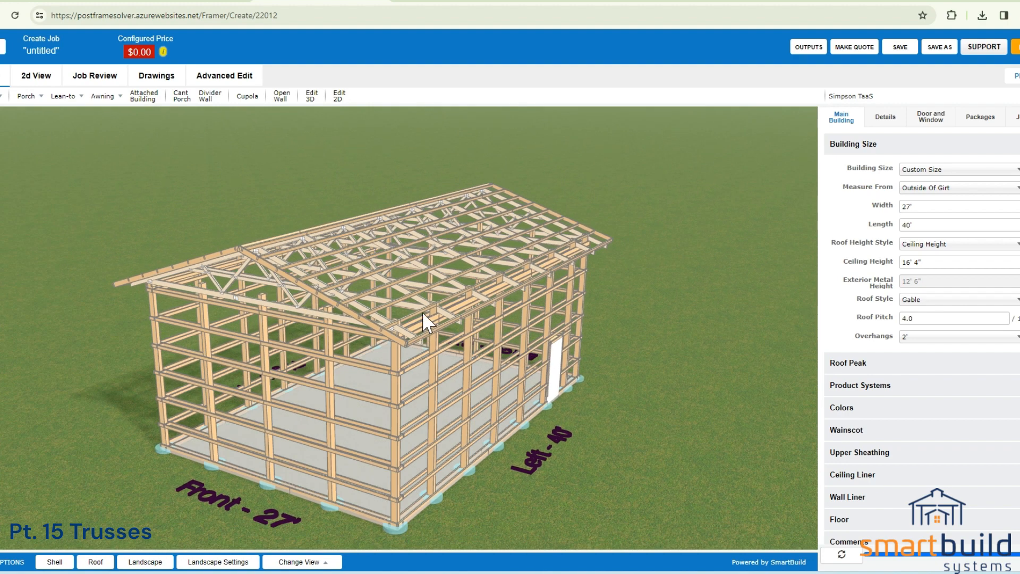
drag(539, 330, 446, 341)
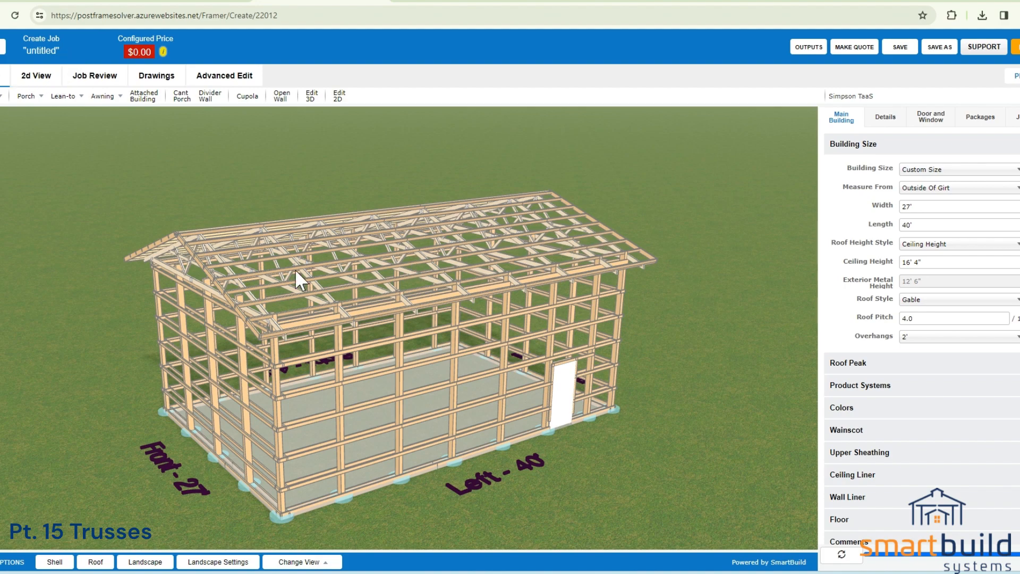
Step: Examine the roof trusses of the 27' building from above the front gable and along the left side
scroll(250, 310, up, 4)
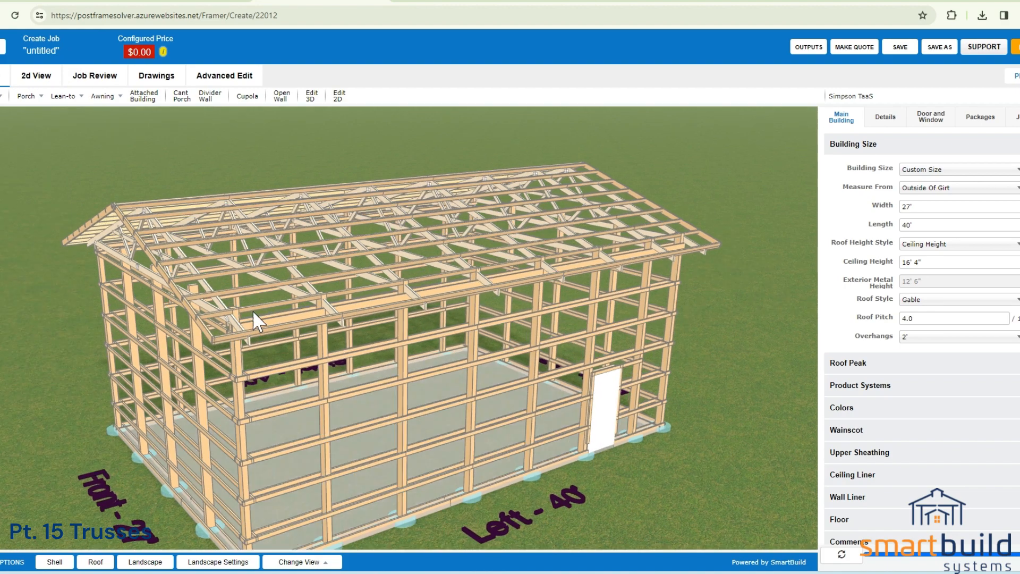
drag(212, 317, 310, 391)
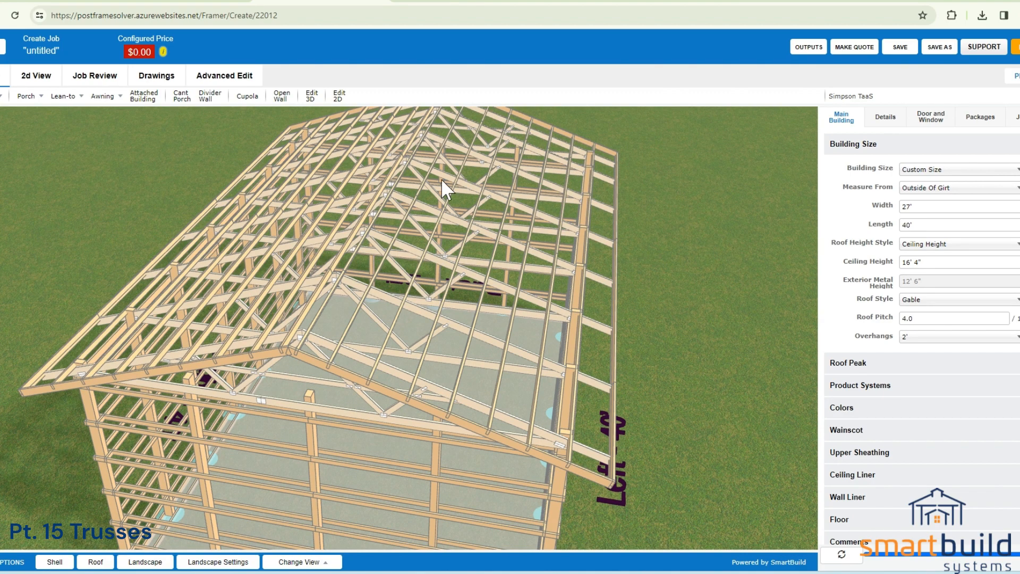
drag(356, 458, 266, 441)
scroll(266, 441, down, 3)
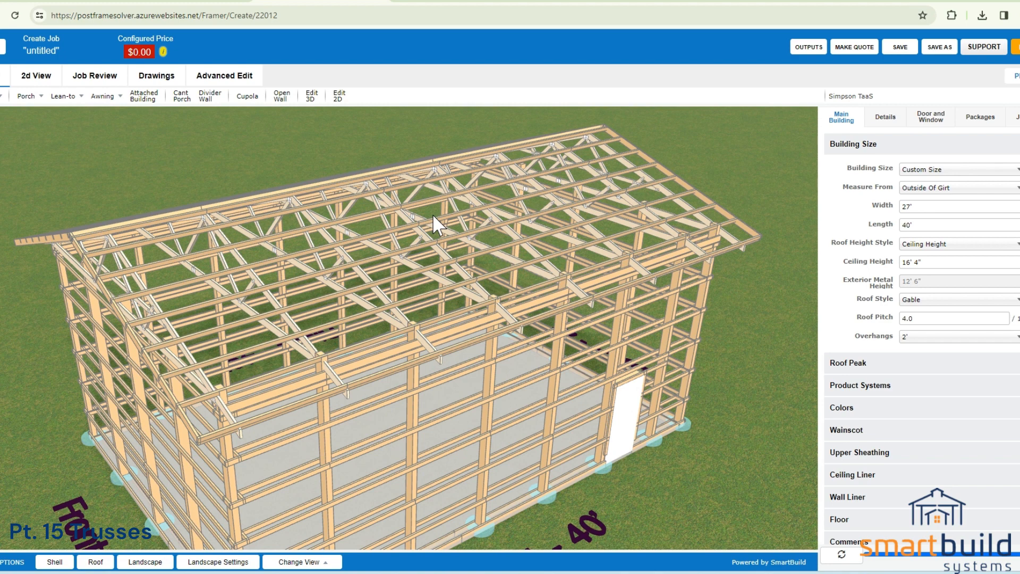
drag(466, 234, 550, 243)
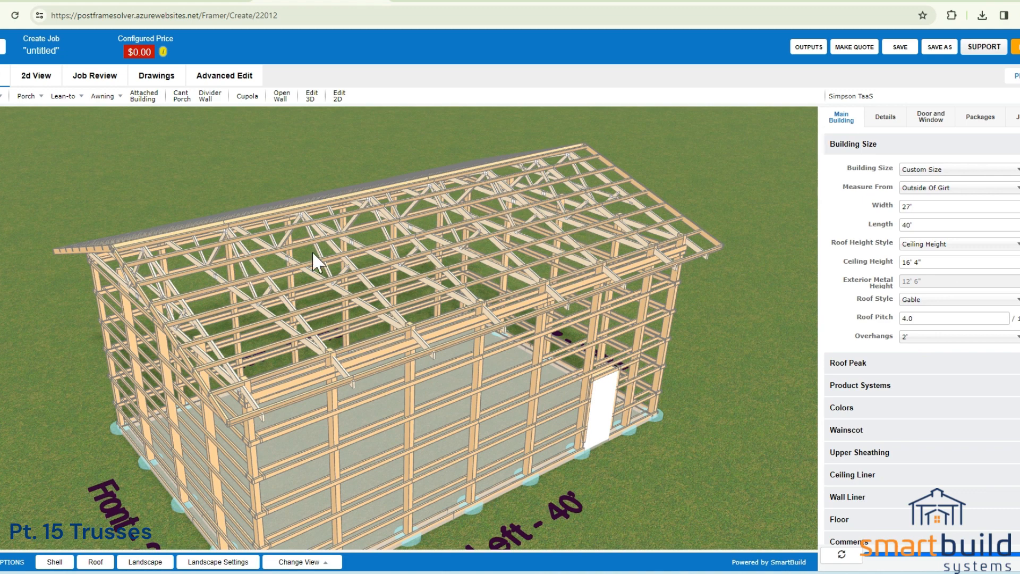
scroll(312, 250, down, 3)
Step: Review the job's truss material list, and return to the 3D framing model
click(113, 80)
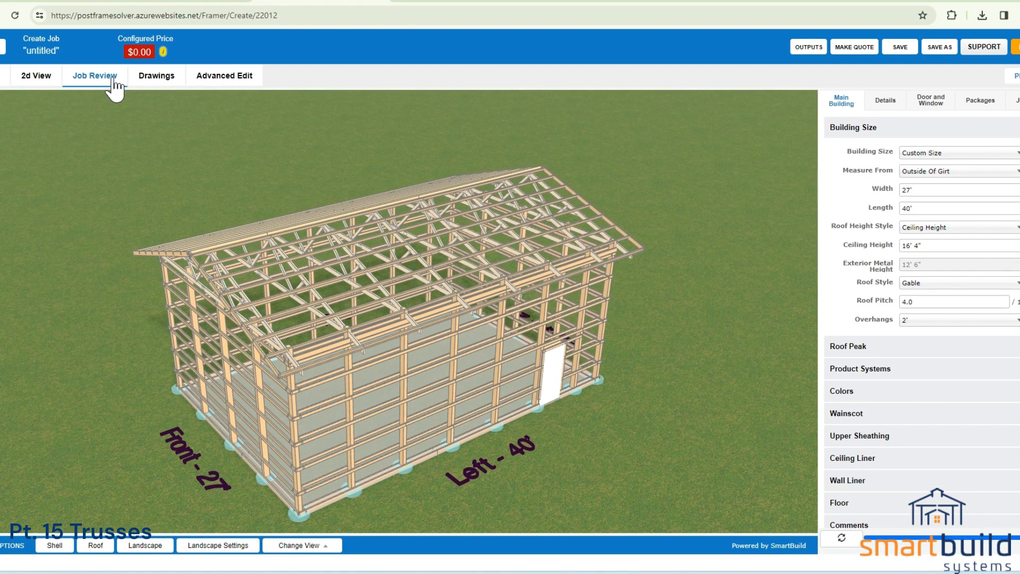
click(283, 102)
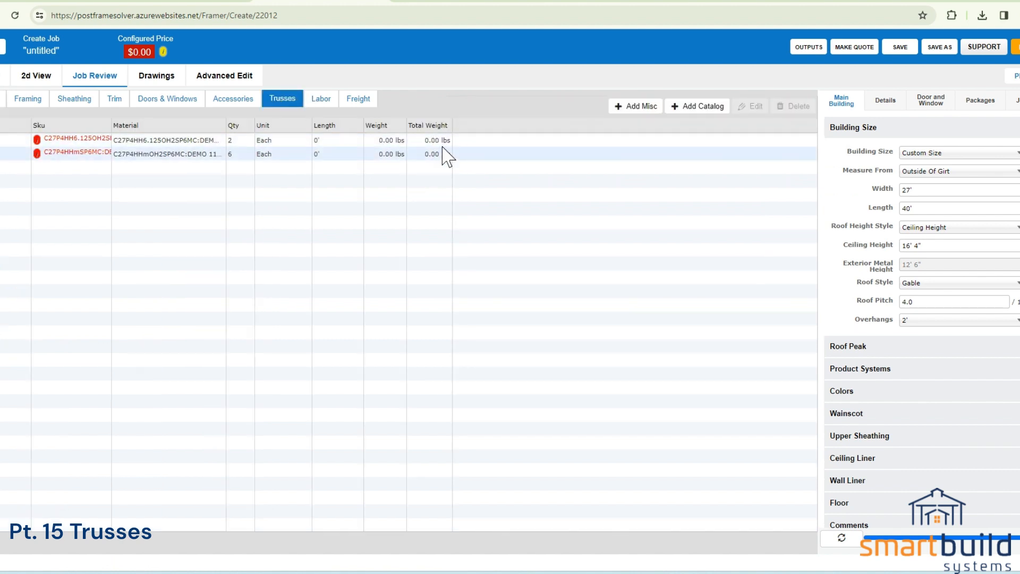
click(2, 82)
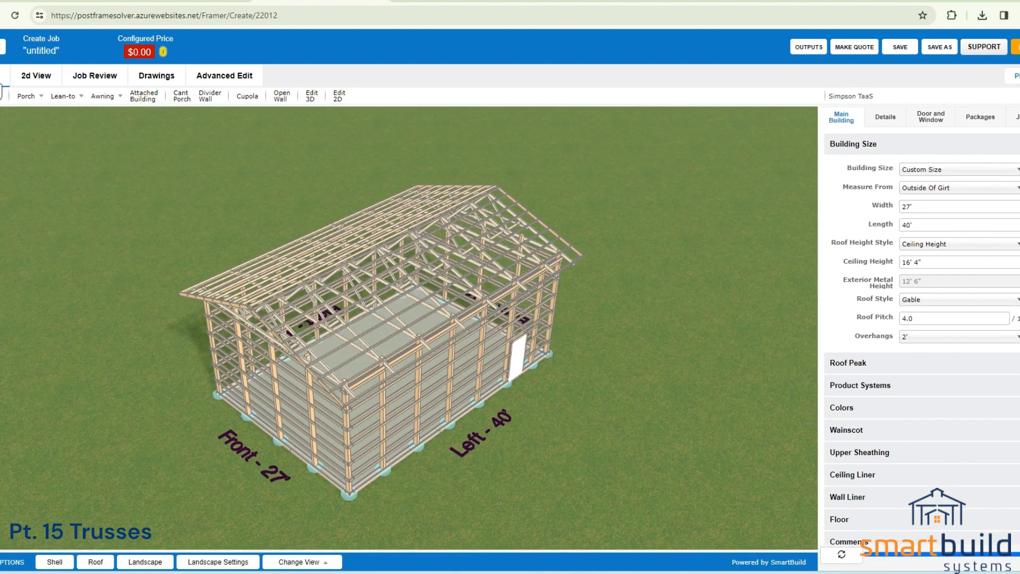
drag(303, 327, 218, 318)
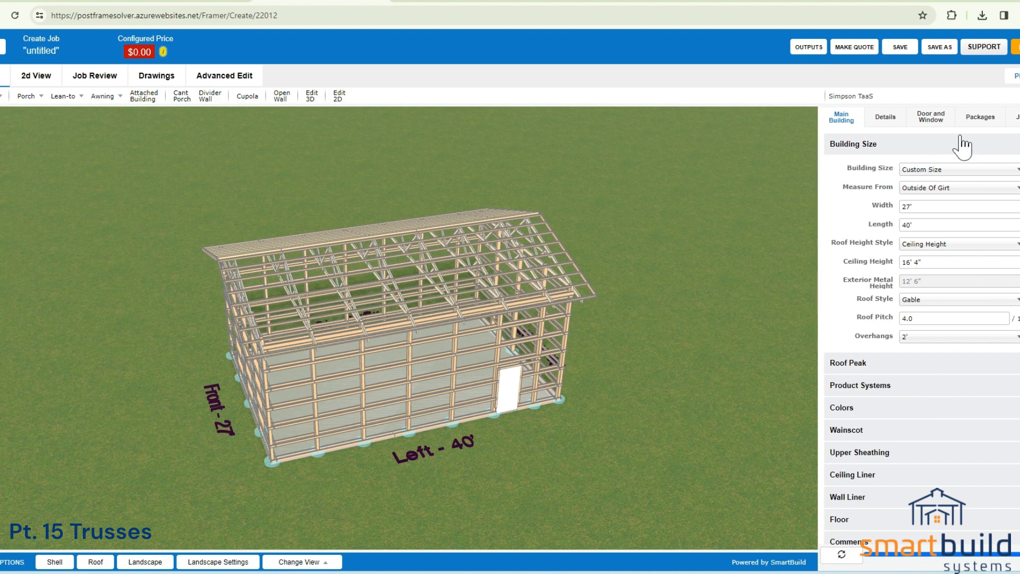
scroll(205, 317, up, 2)
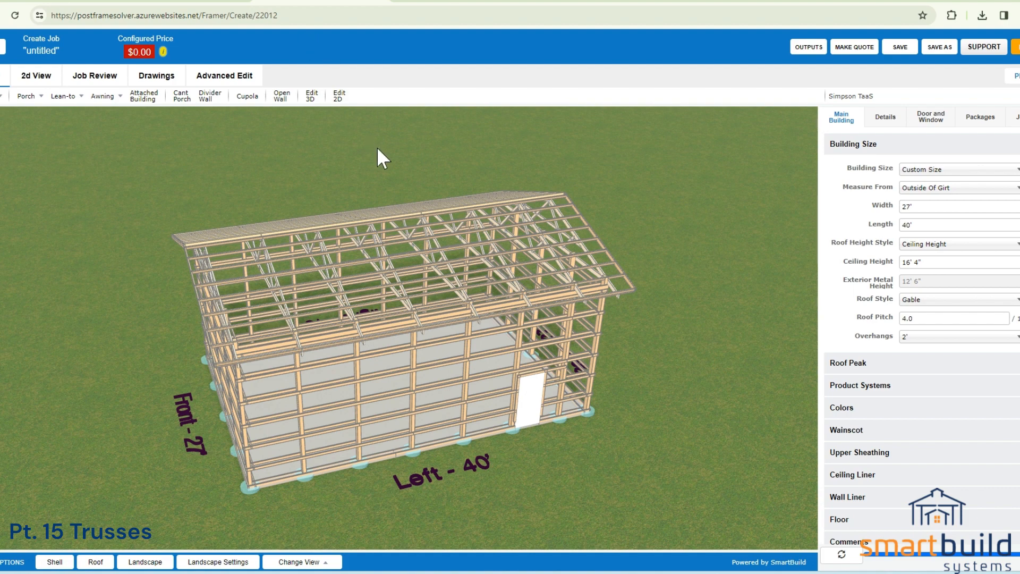
drag(409, 311, 415, 313)
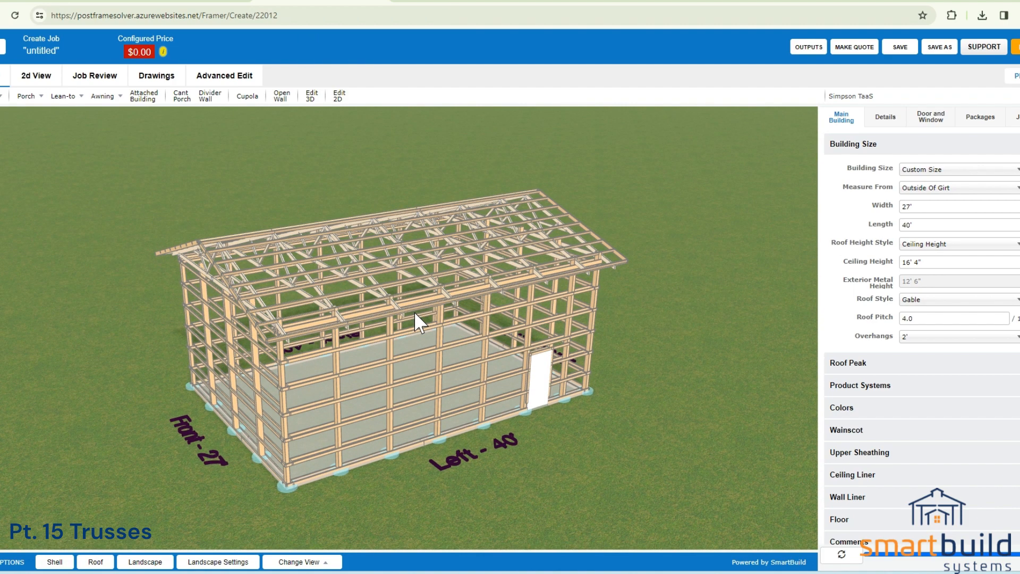